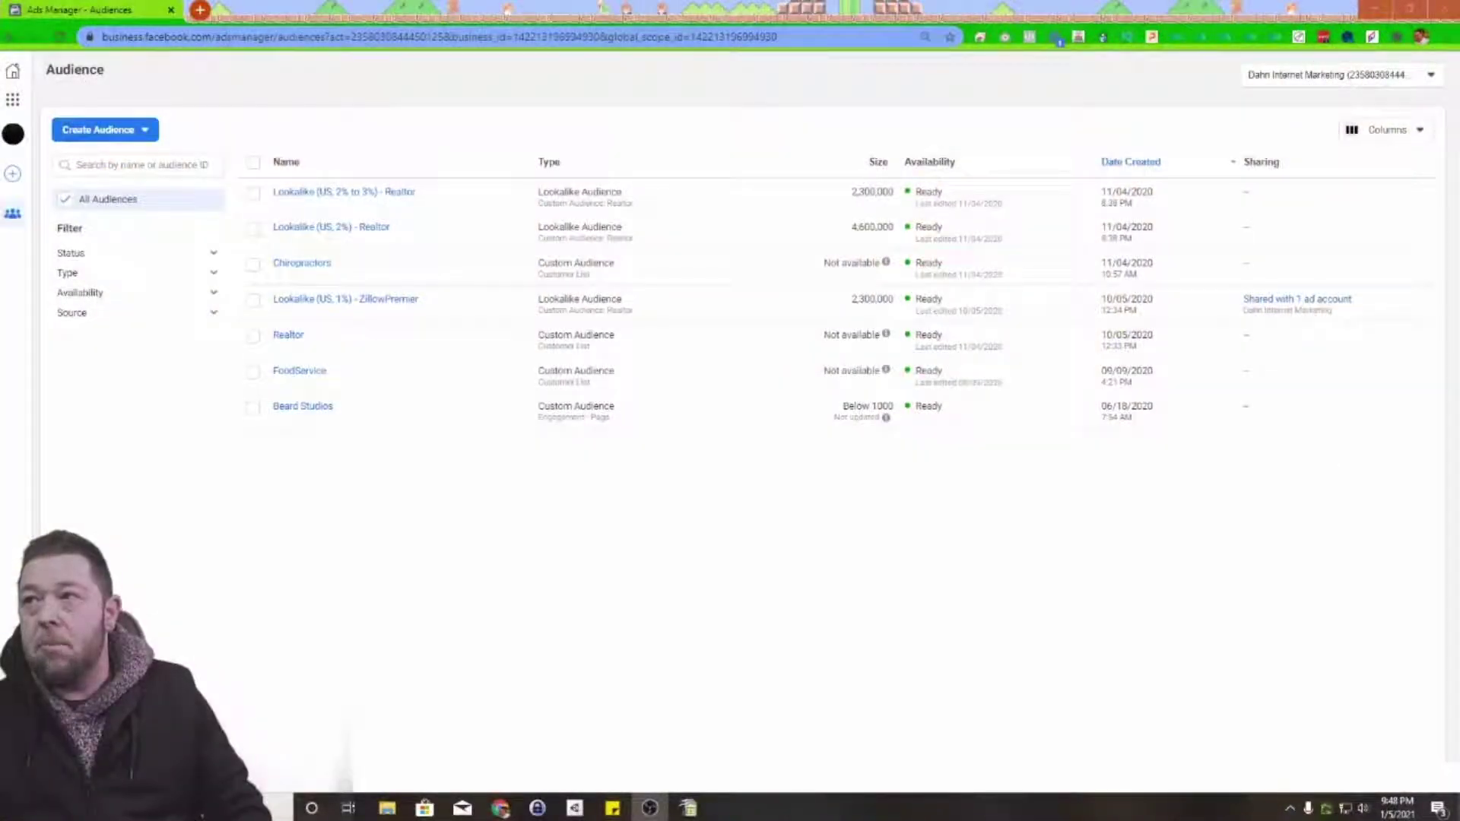
# Step: Go to the Audiences page from the Business Tools menu
pyautogui.moveTo(23, 152)
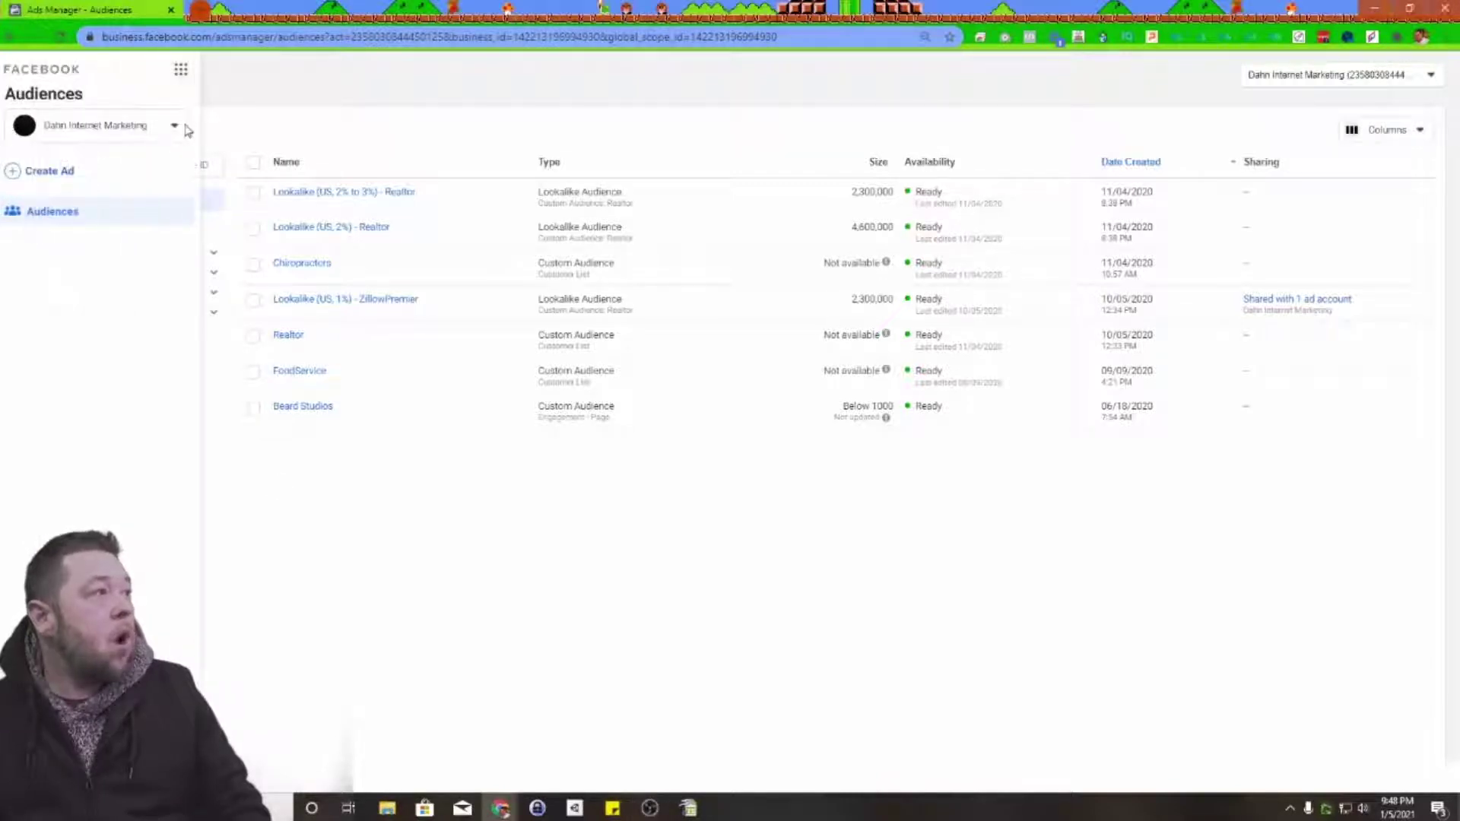
pyautogui.click(174, 73)
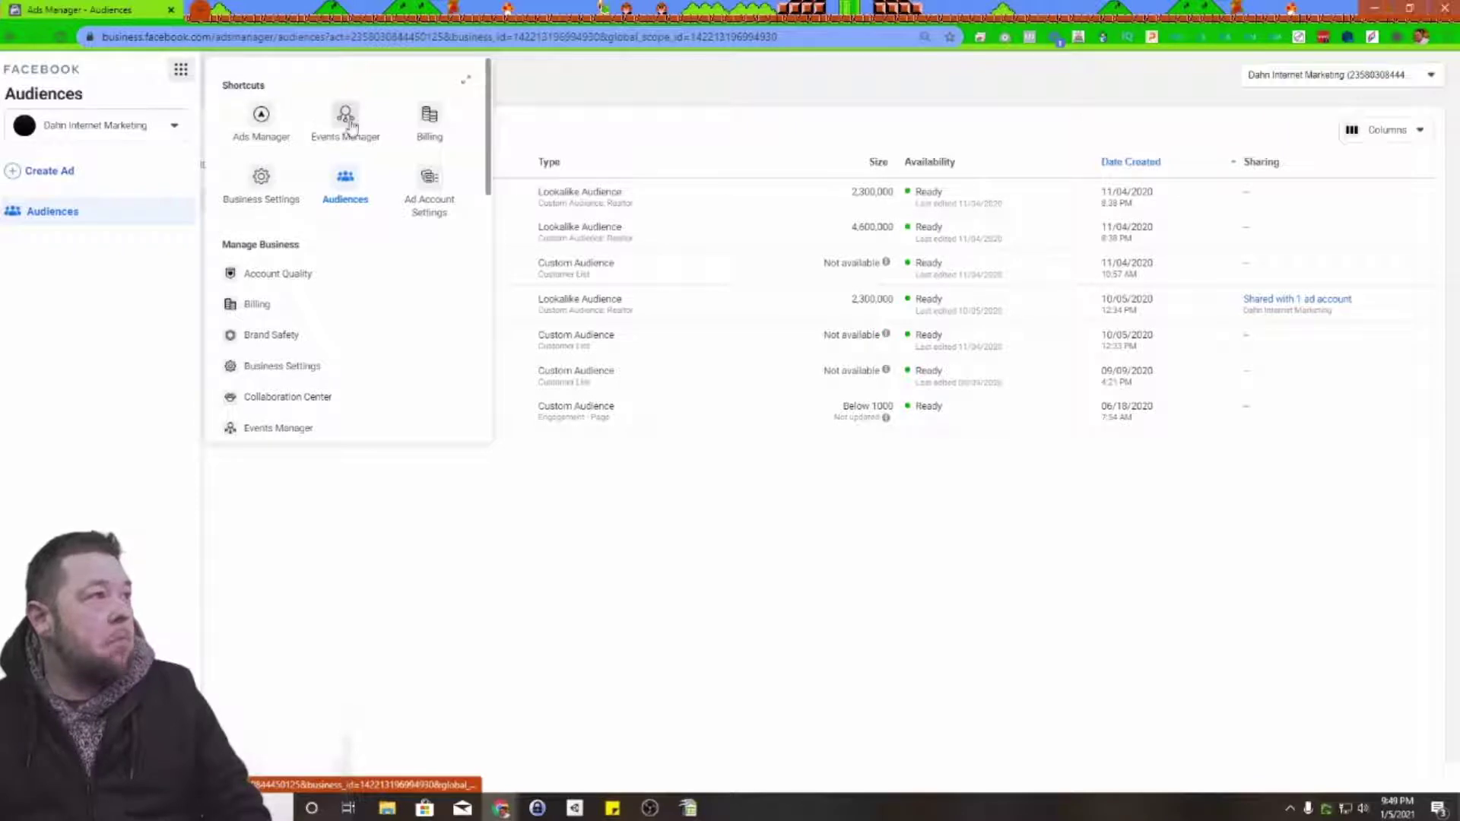
pyautogui.click(346, 186)
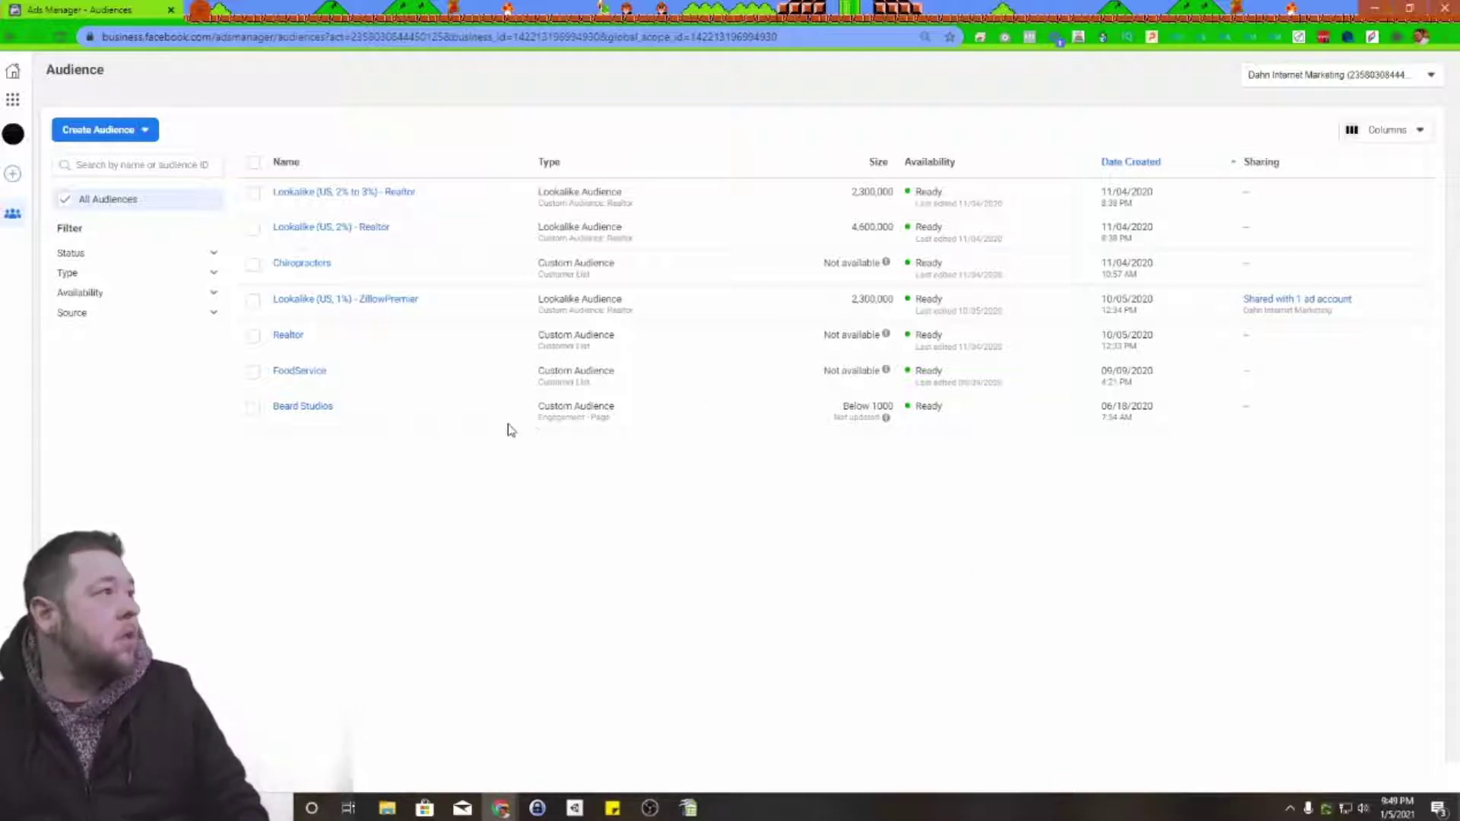
# Step: Start a new Custom Audience with a customer list as its source
pyautogui.click(139, 131)
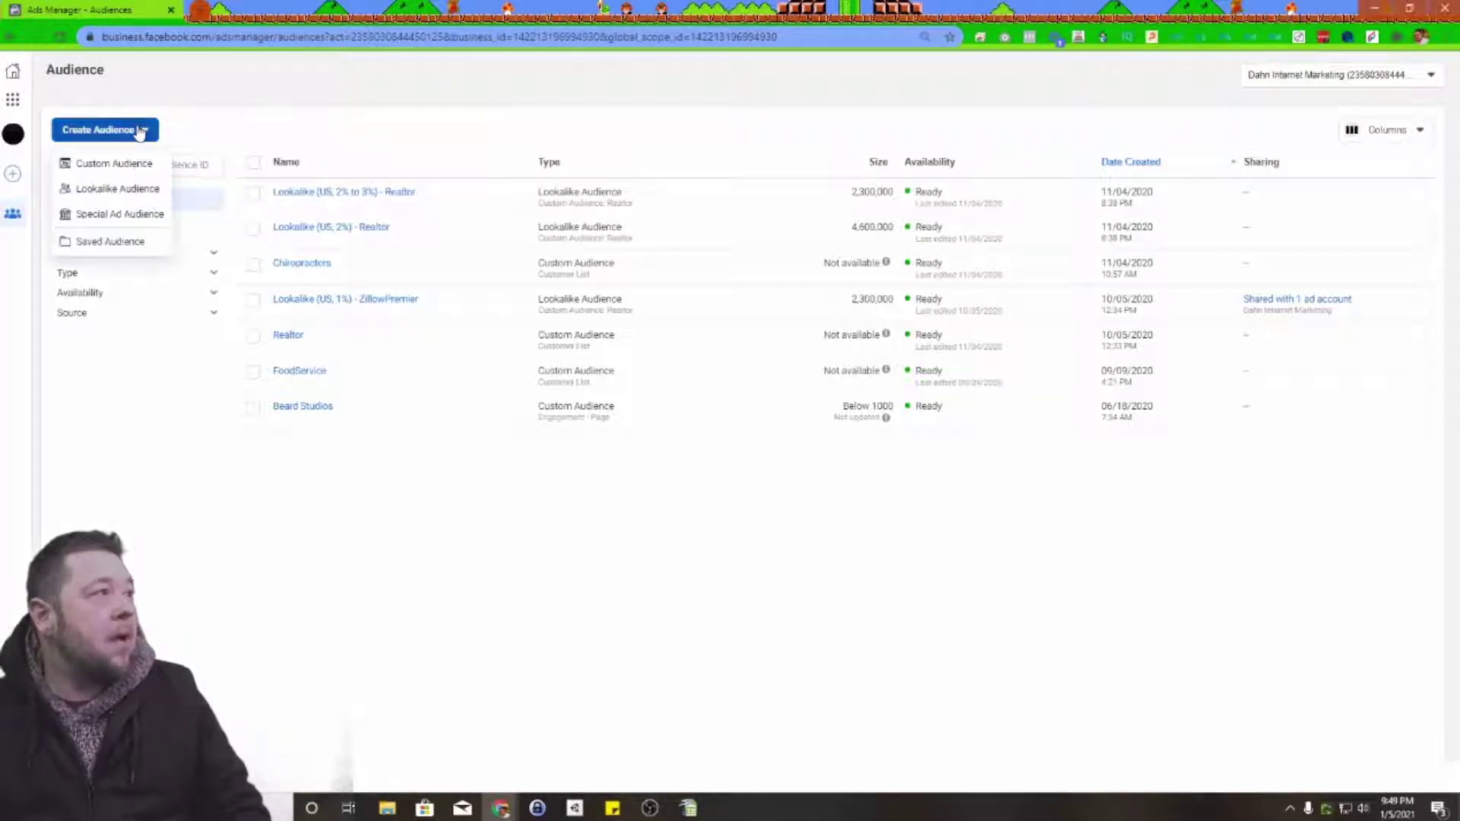
pyautogui.click(108, 164)
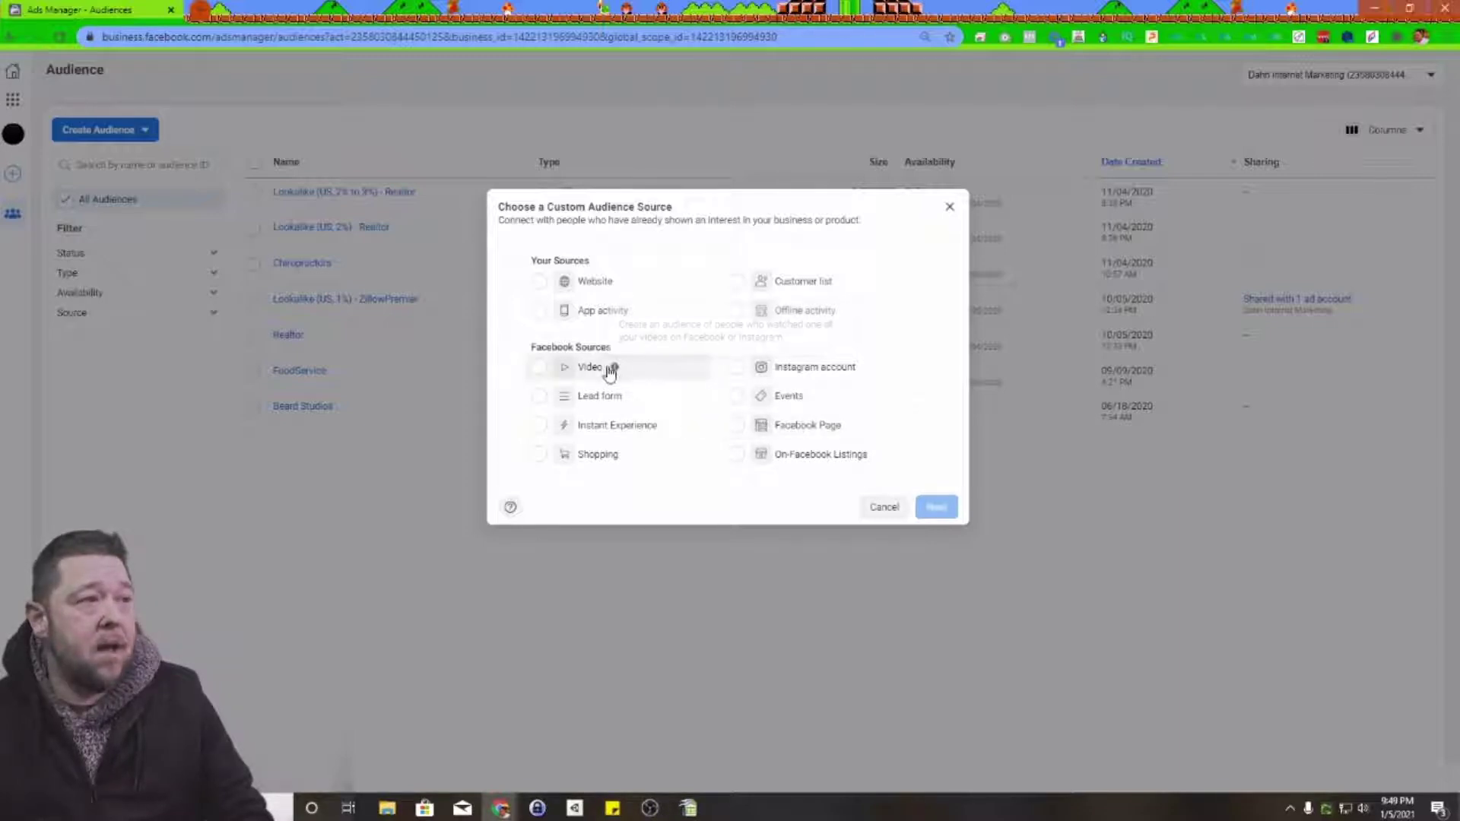
pyautogui.moveTo(615, 369)
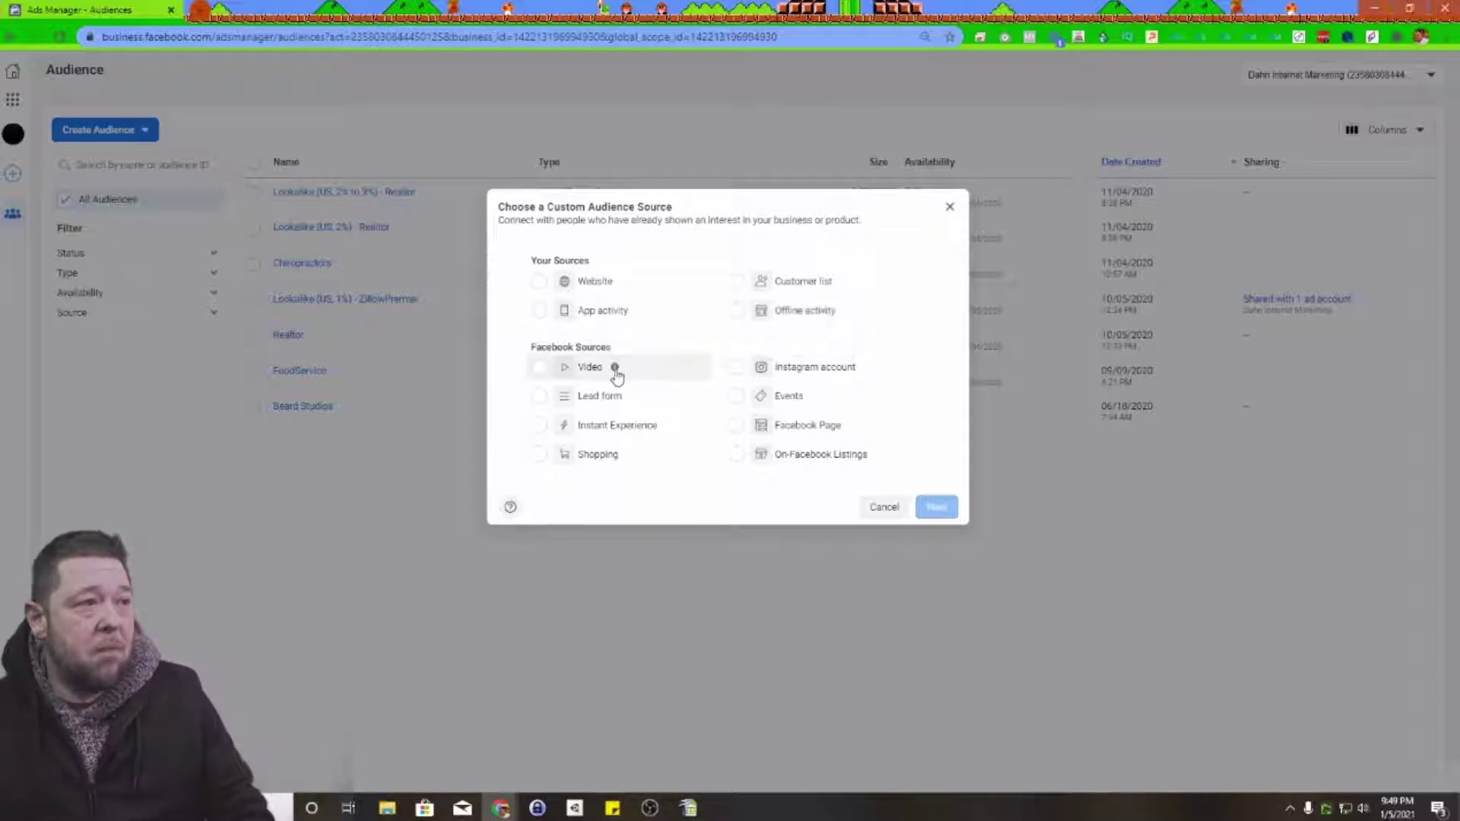
pyautogui.moveTo(627, 403)
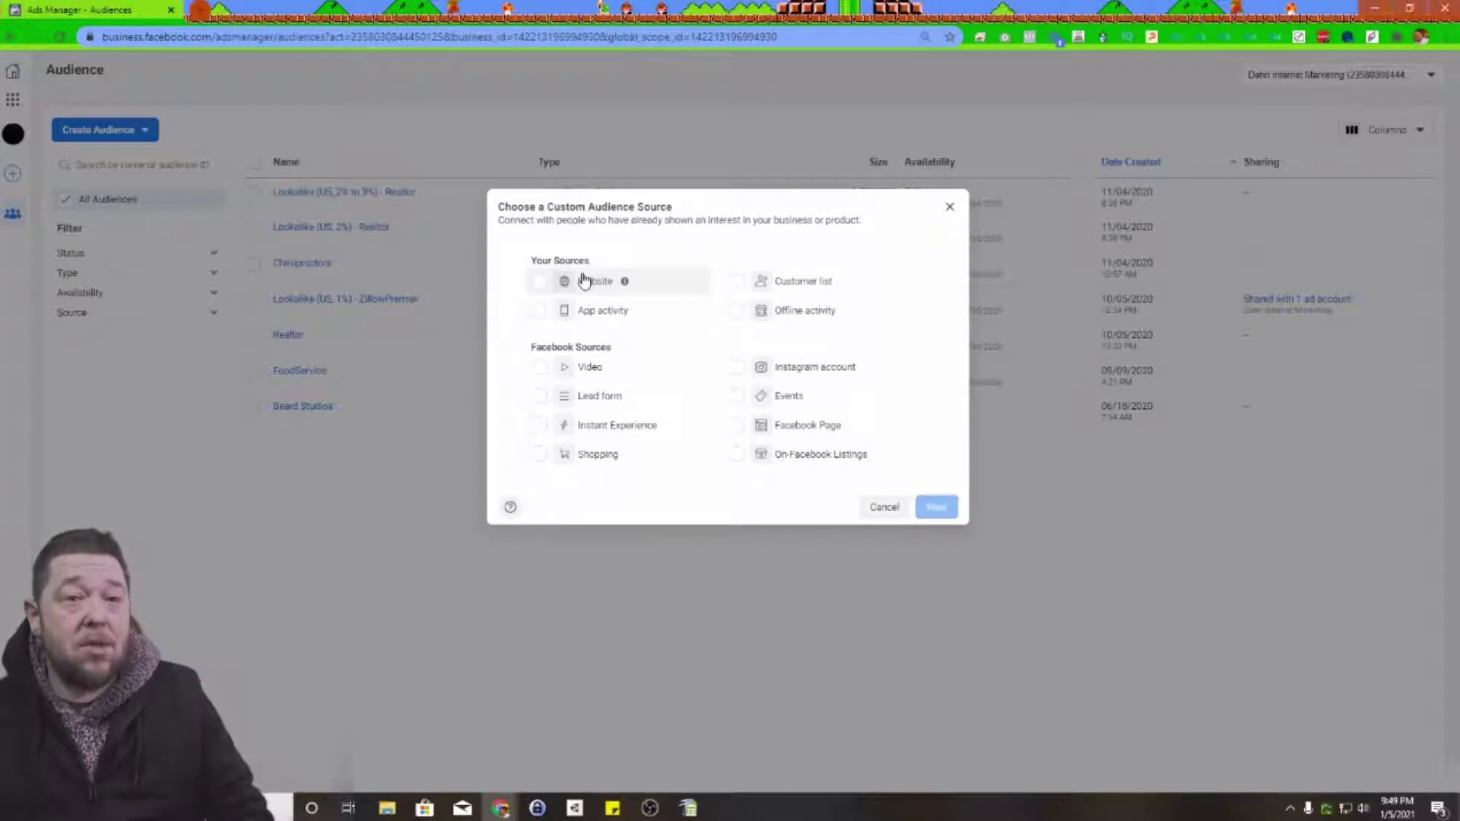
pyautogui.click(731, 276)
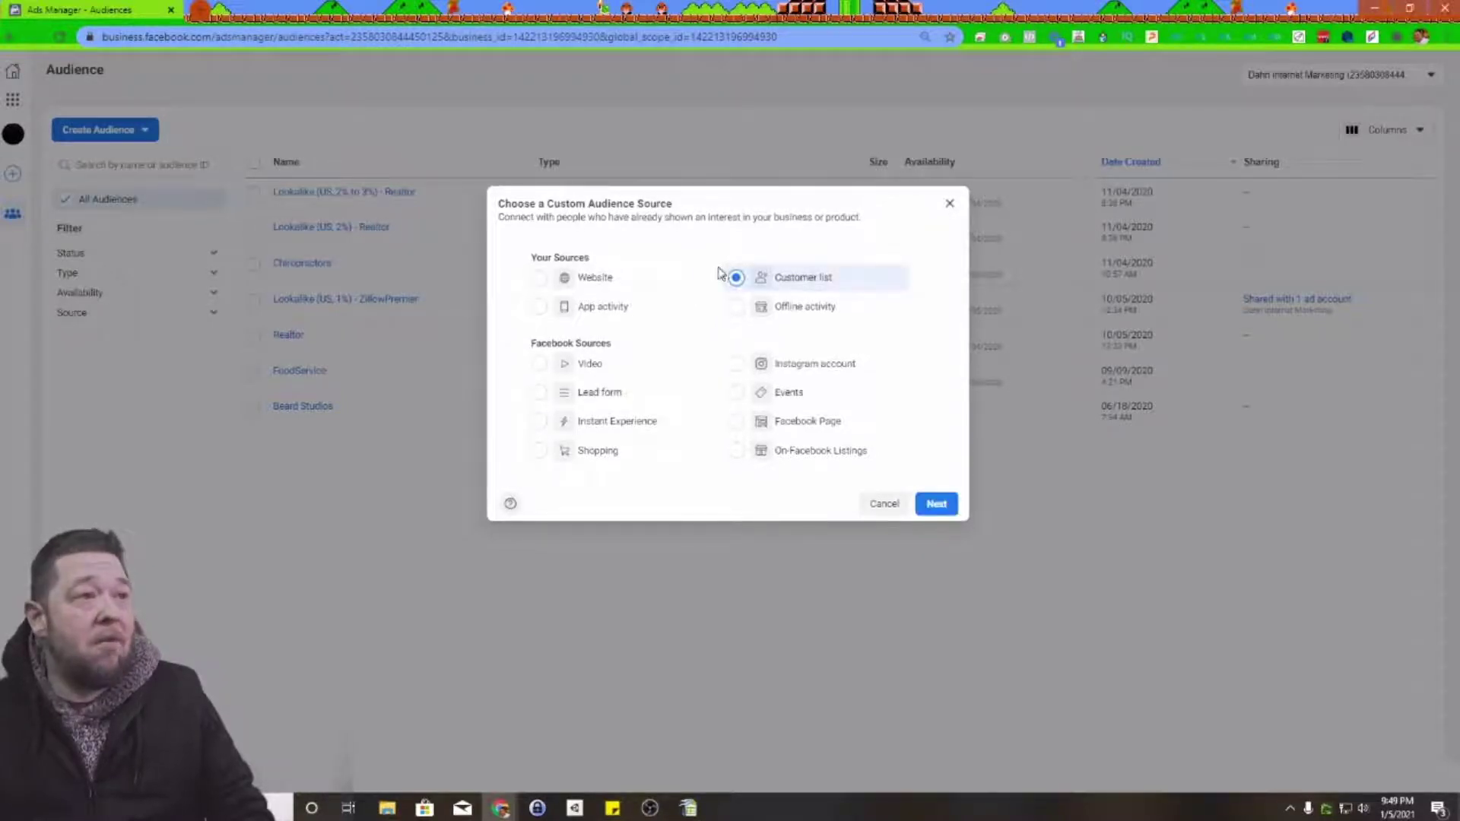
# Step: Review the Prepare Your Customer List guidelines and continue toward choosing the list type
pyautogui.click(937, 504)
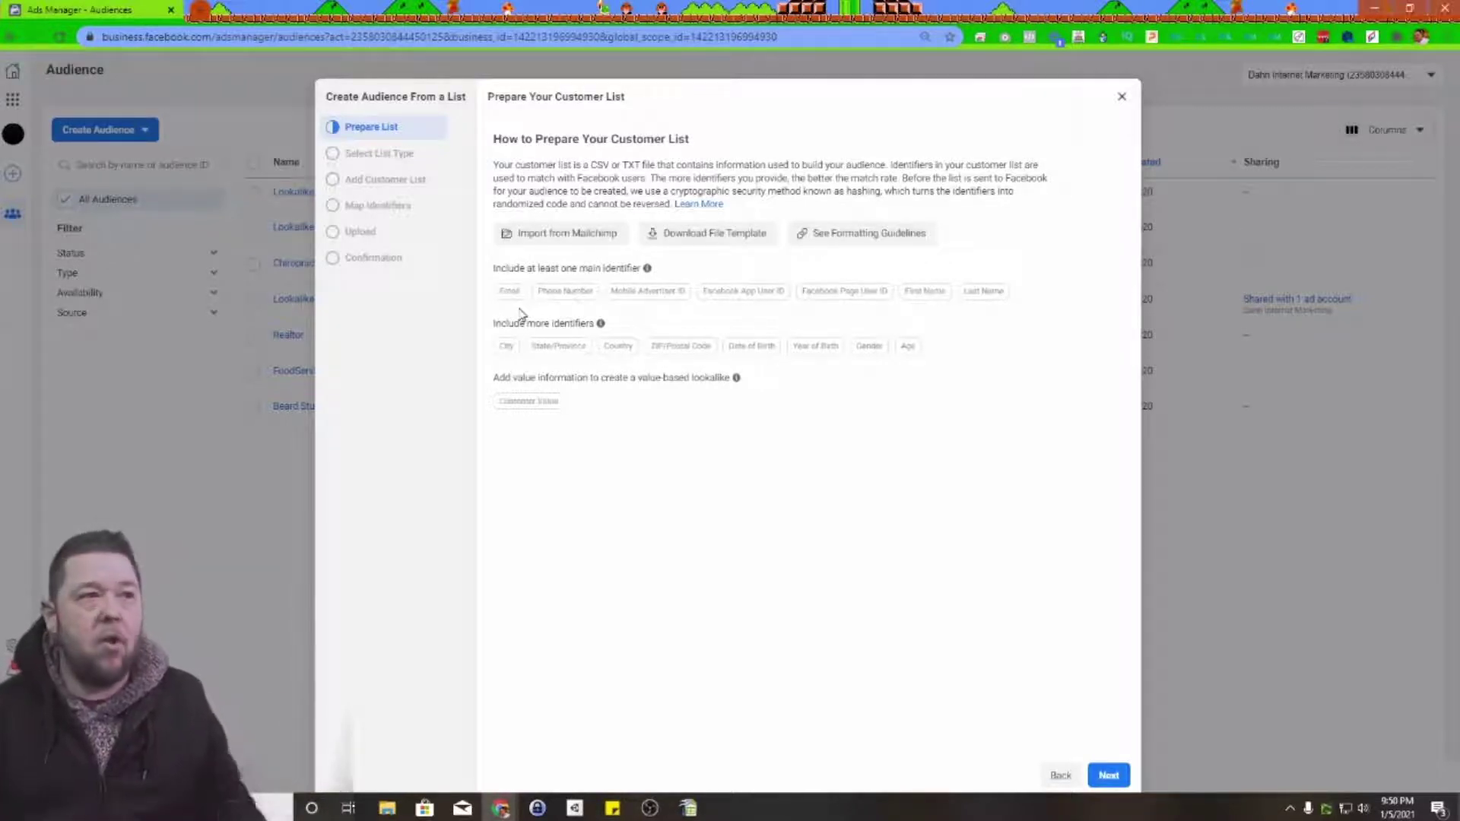
pyautogui.moveTo(574, 357)
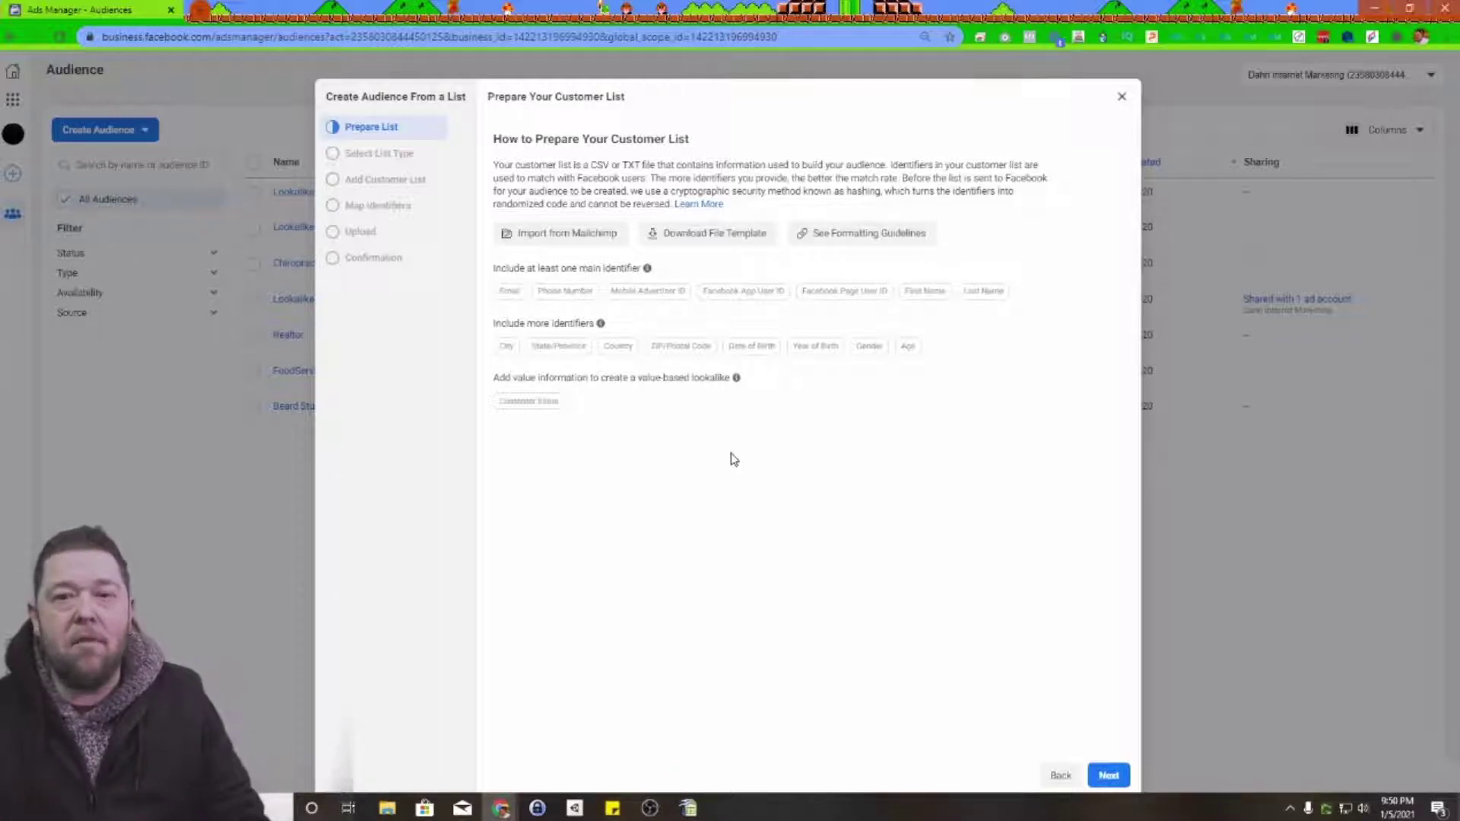
# Step: Answer that the customer list has no customer value column, then continue
pyautogui.click(1108, 775)
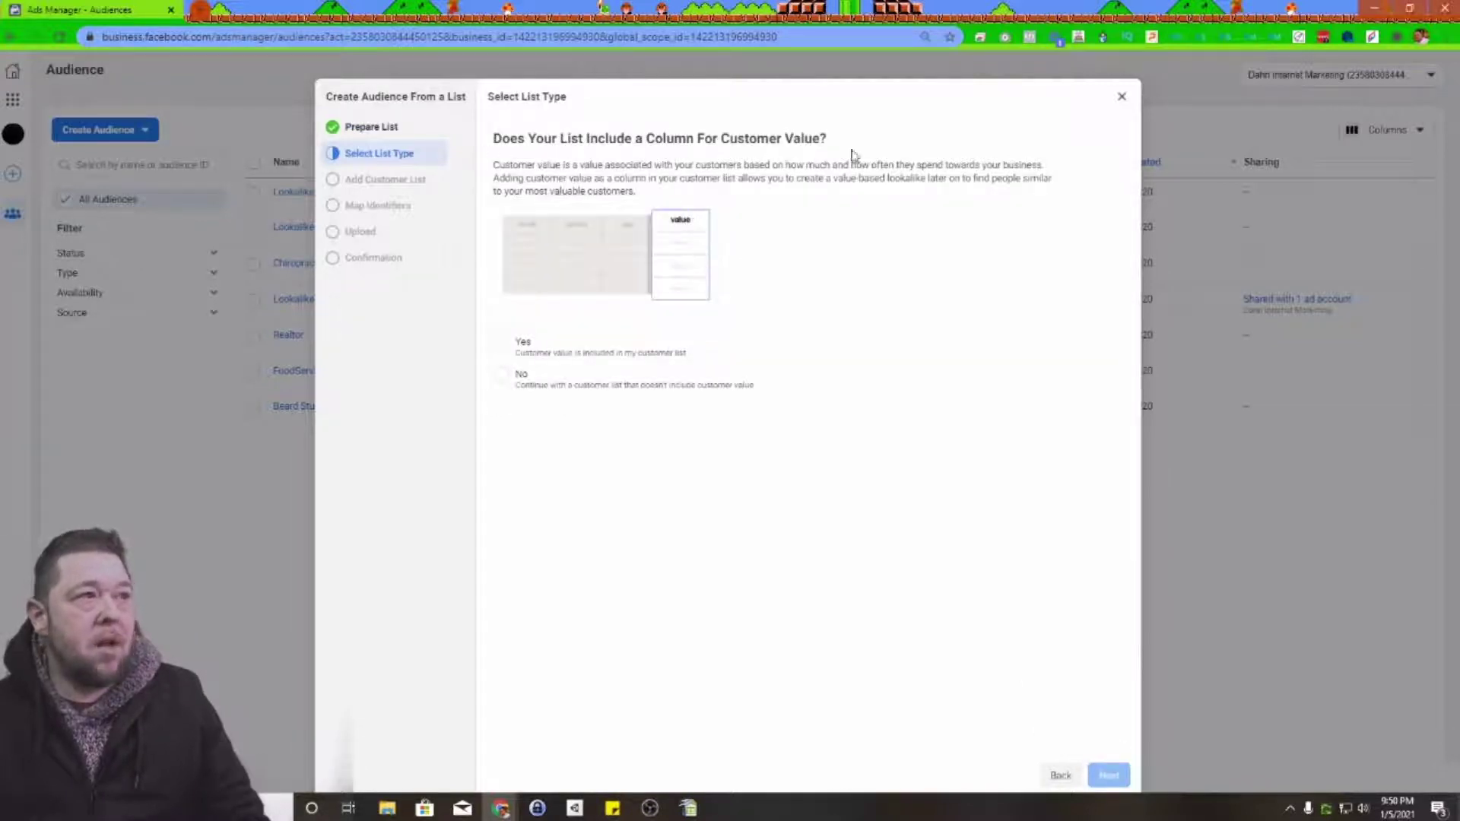
pyautogui.moveTo(784, 127); pyautogui.dragTo(857, 266)
pyautogui.click(858, 485)
pyautogui.click(500, 373)
pyautogui.click(1104, 775)
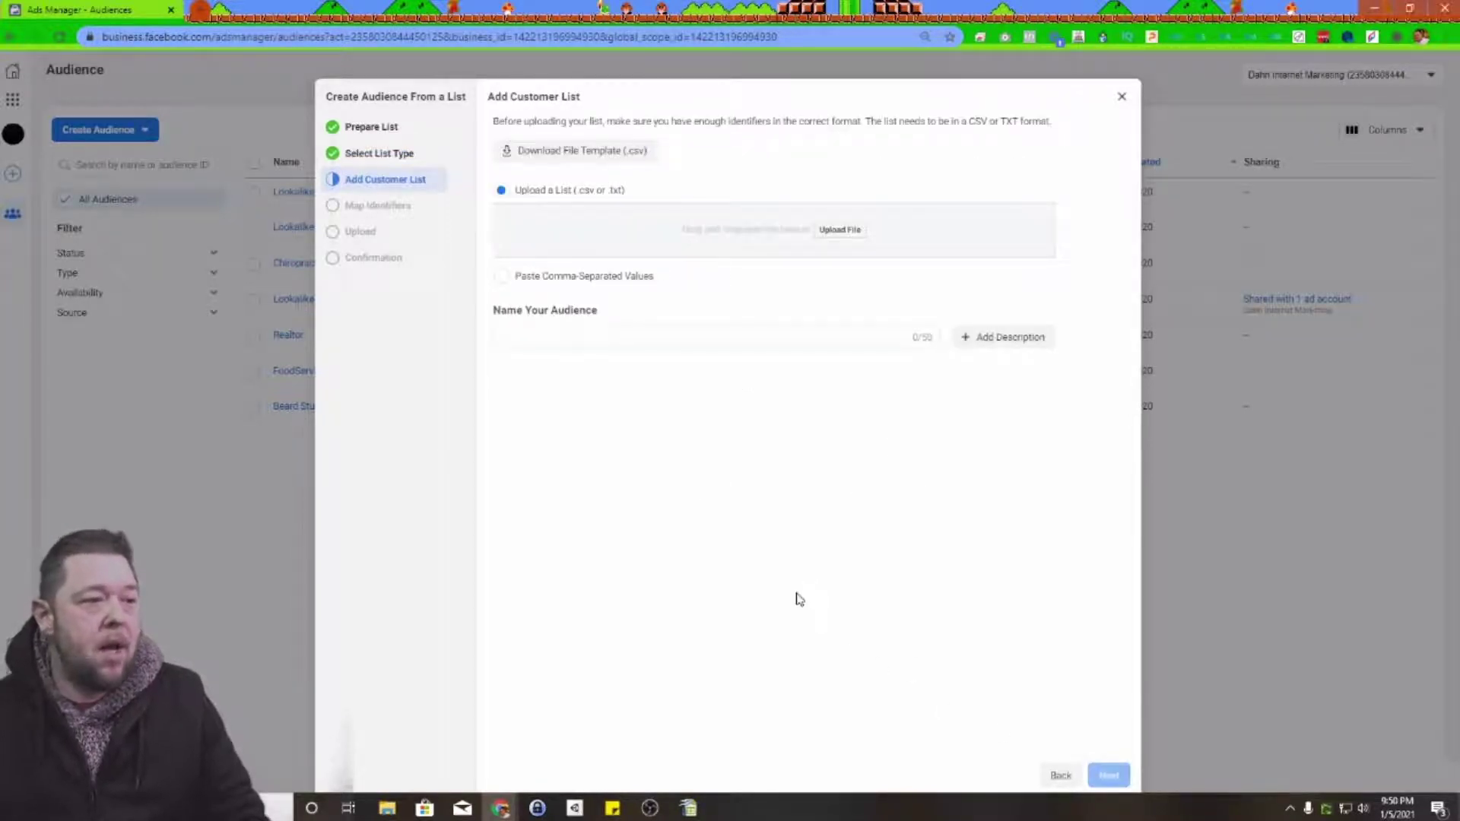
# Step: Upload AllThings_realEstate_PublicFollower_Email1.csv from File Explorer, checking its columns in Calc
pyautogui.moveTo(387, 808)
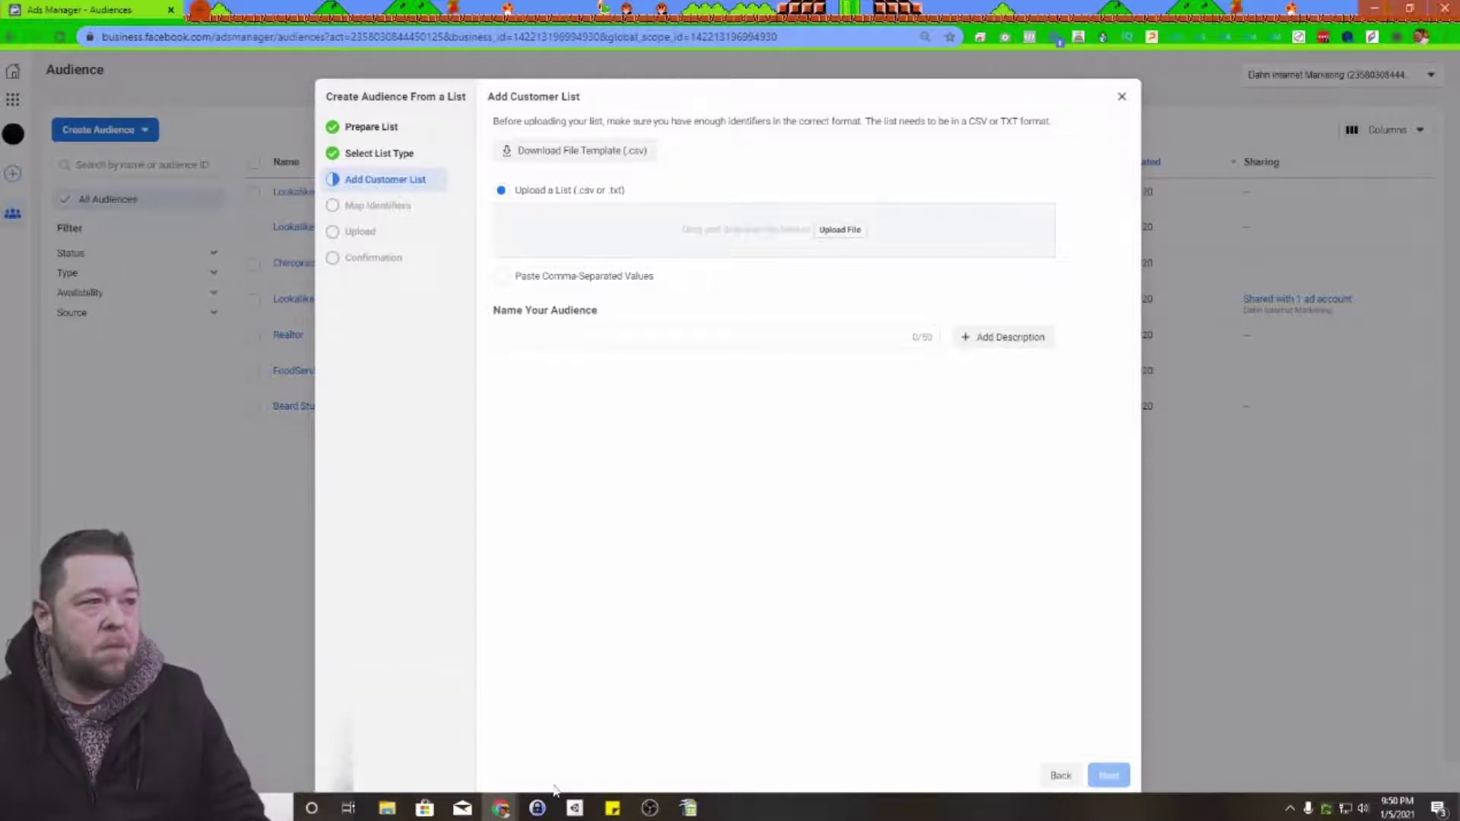
pyautogui.click(395, 811)
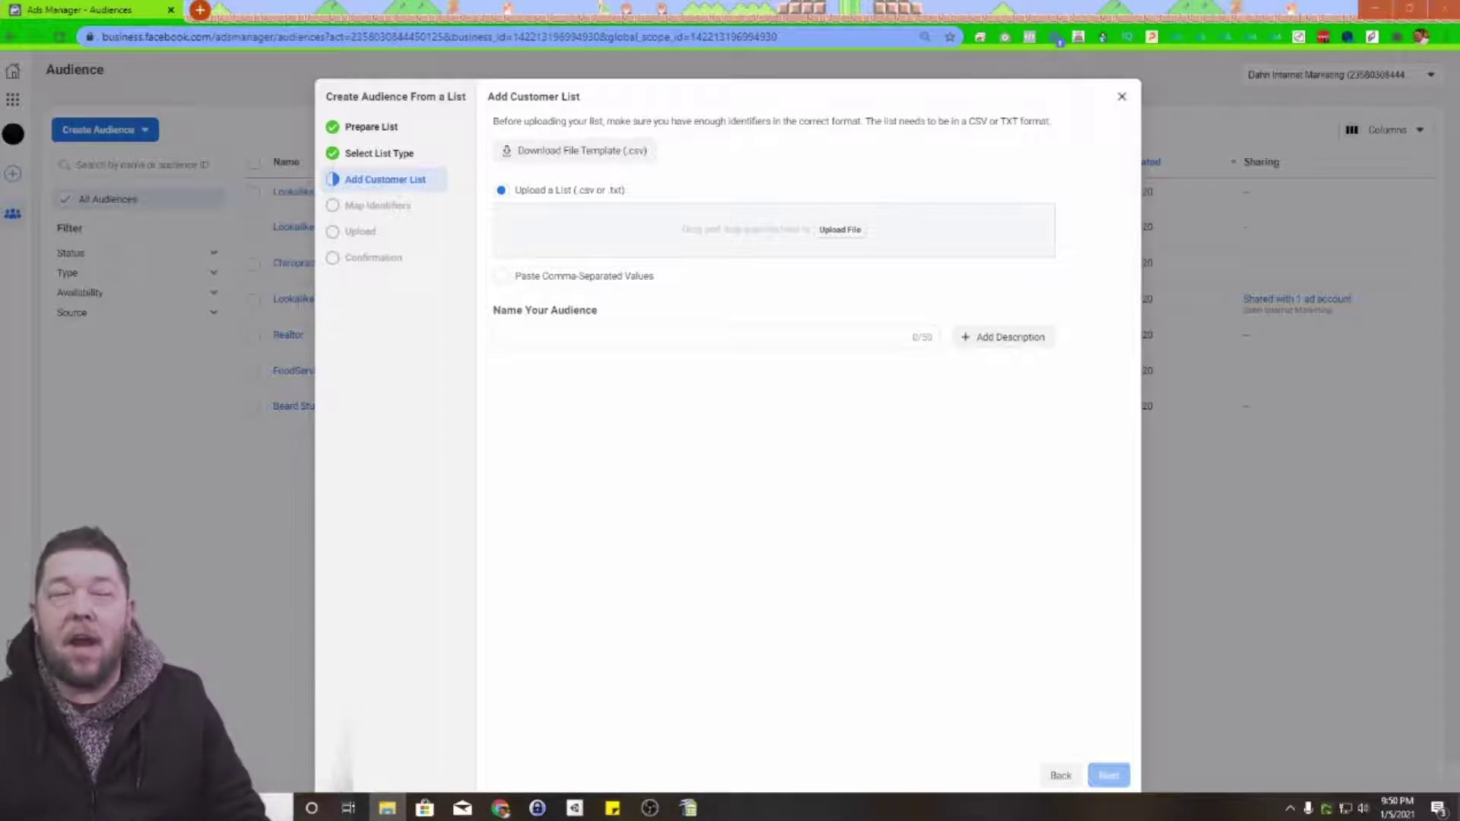
pyautogui.moveTo(1122, 524); pyautogui.dragTo(701, 251)
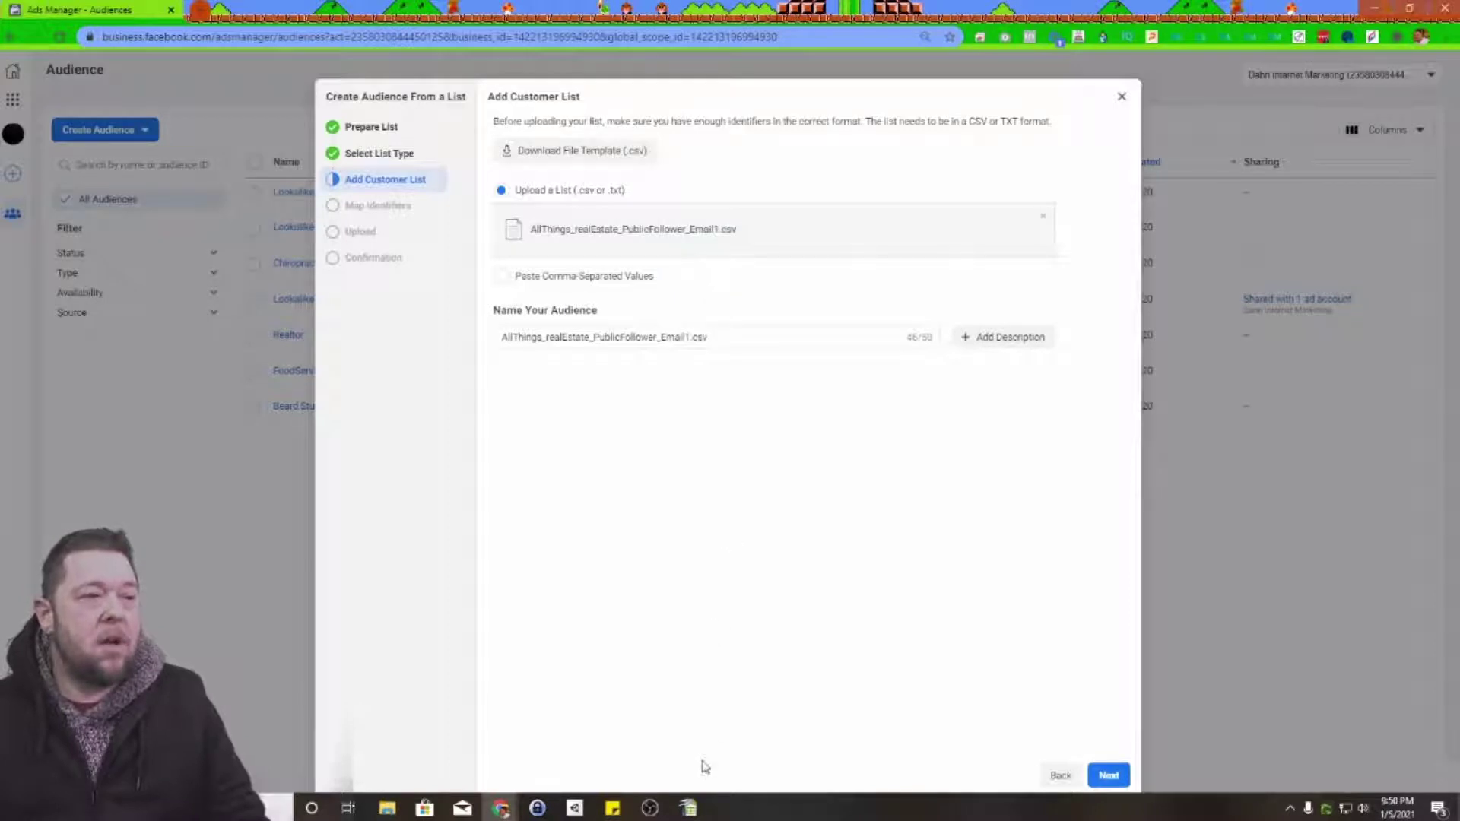
pyautogui.click(689, 809)
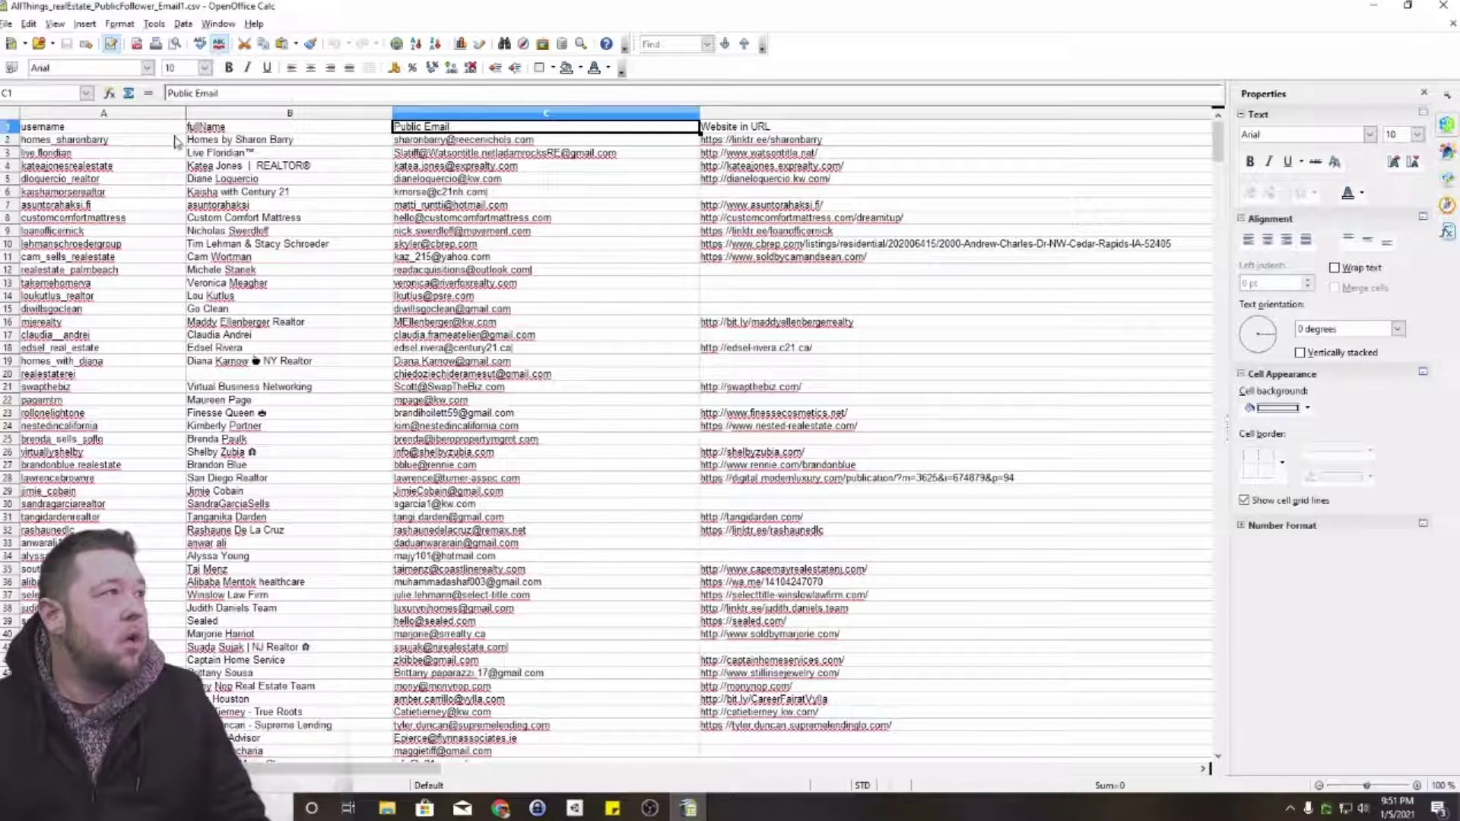
pyautogui.click(1372, 6)
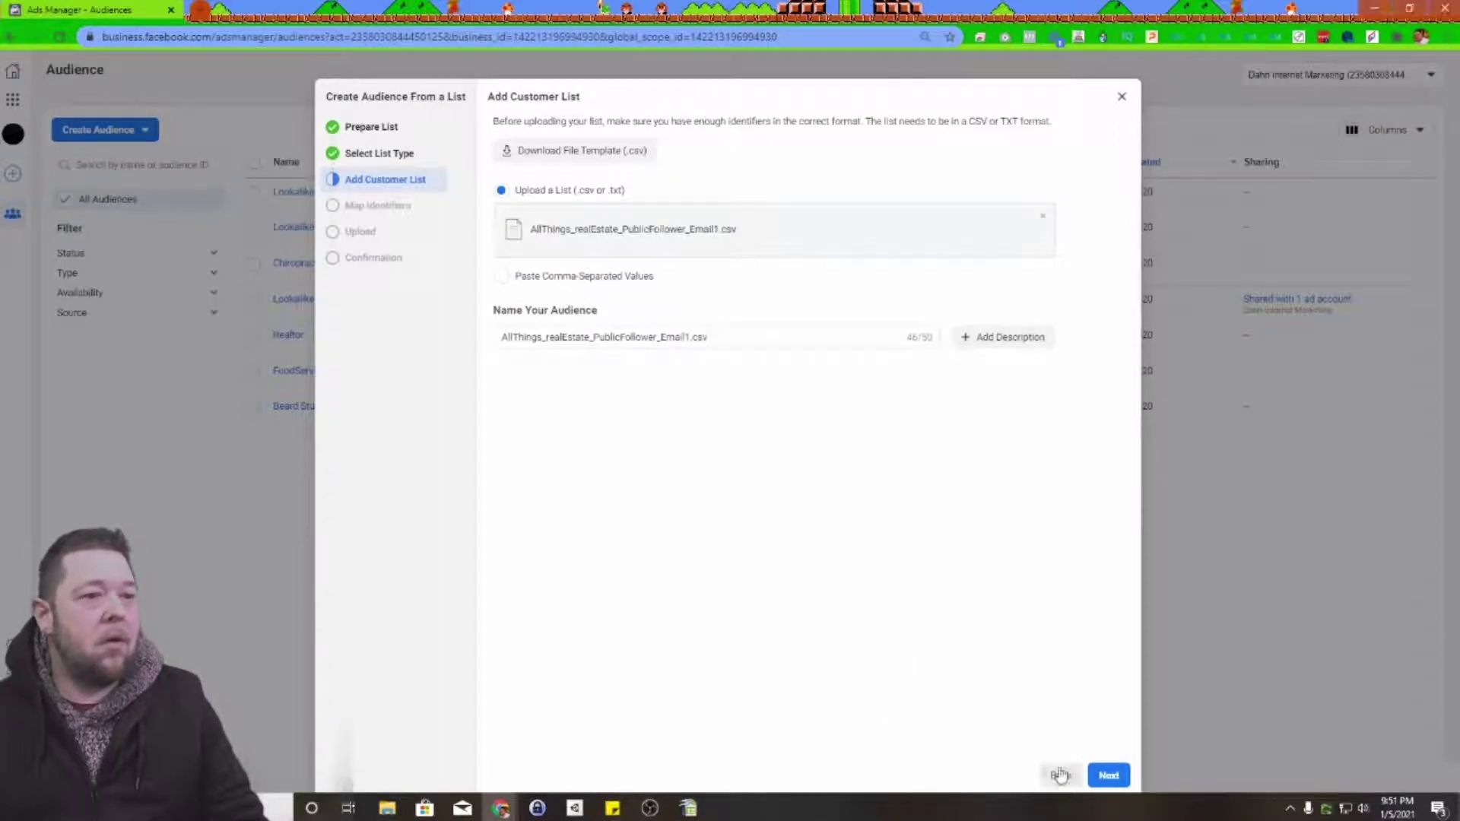
# Step: Review the column mapping, confirming the Email and Phone Number identifiers
pyautogui.click(1108, 775)
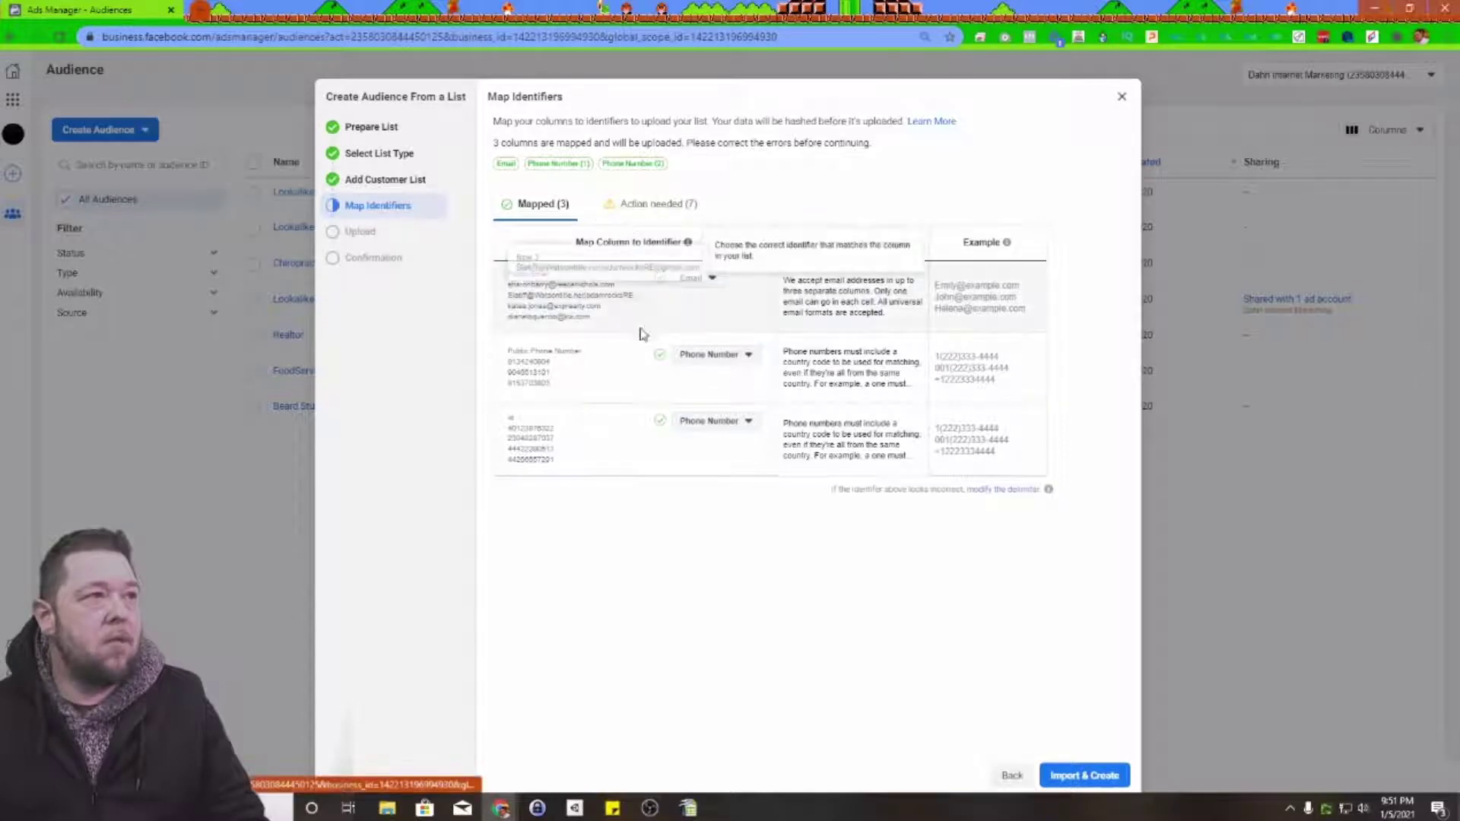
pyautogui.click(646, 205)
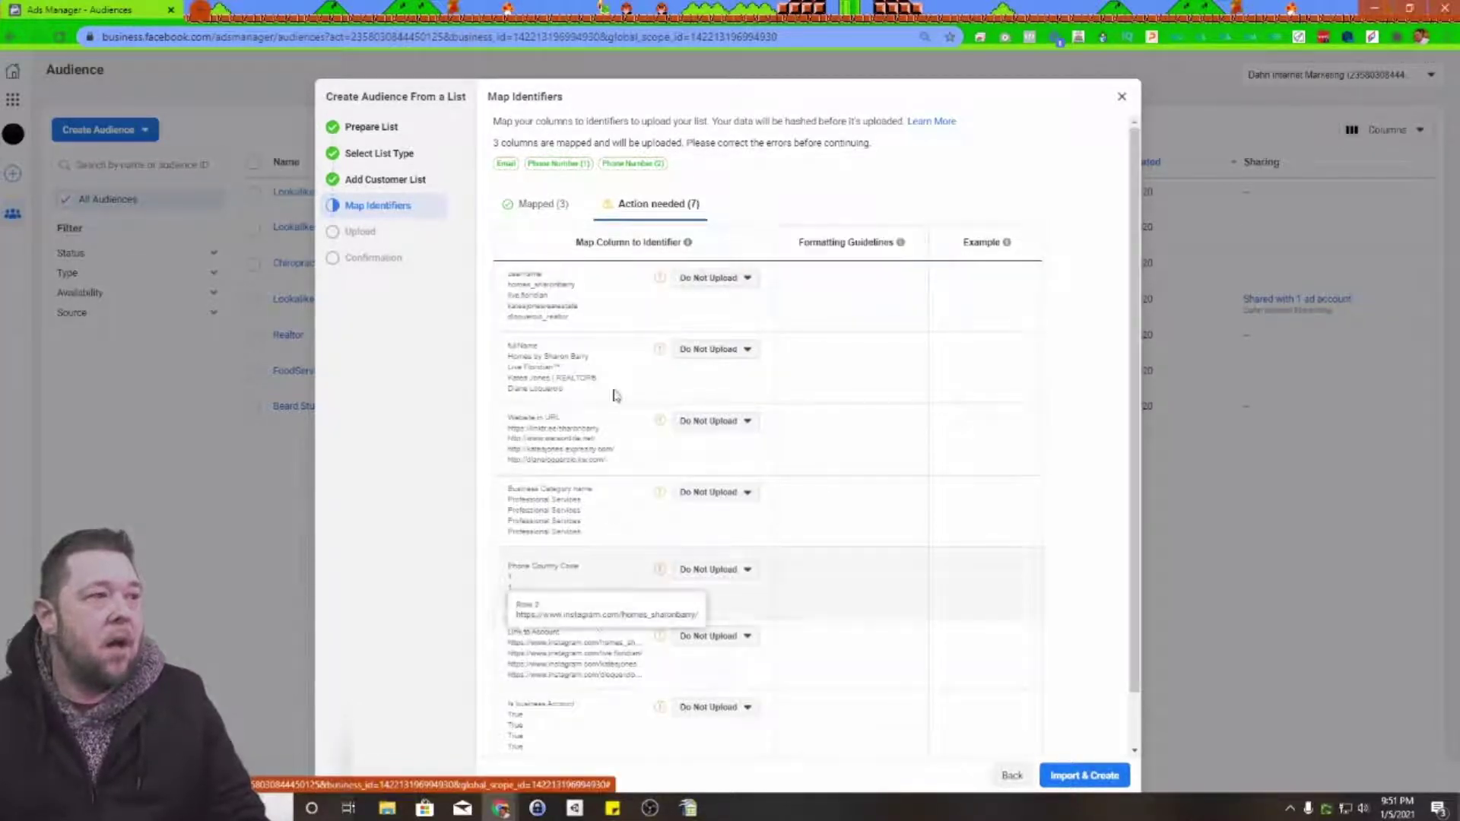
pyautogui.scroll(-2, 655, 460)
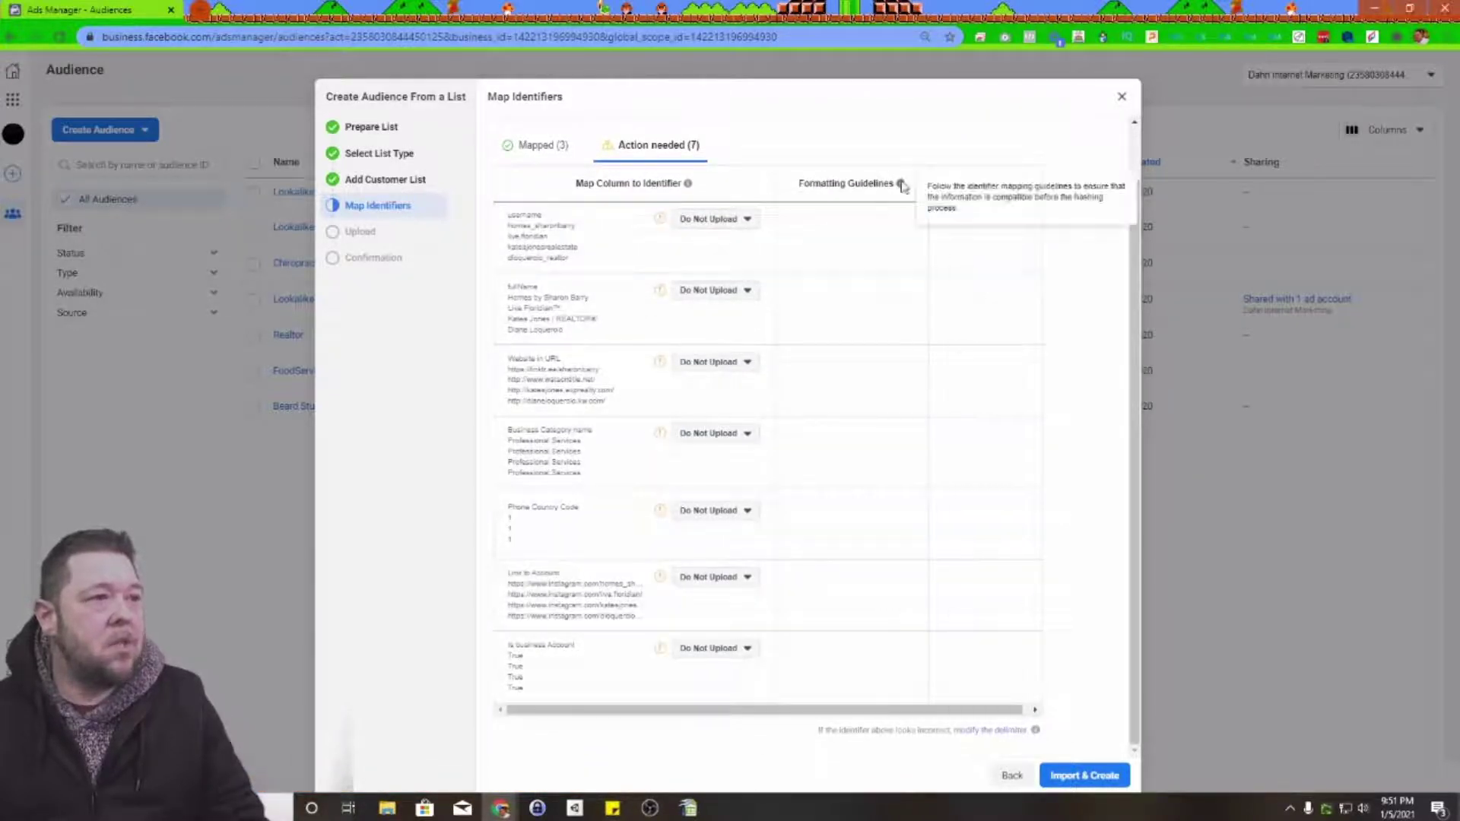
pyautogui.scroll(2, 623, 272)
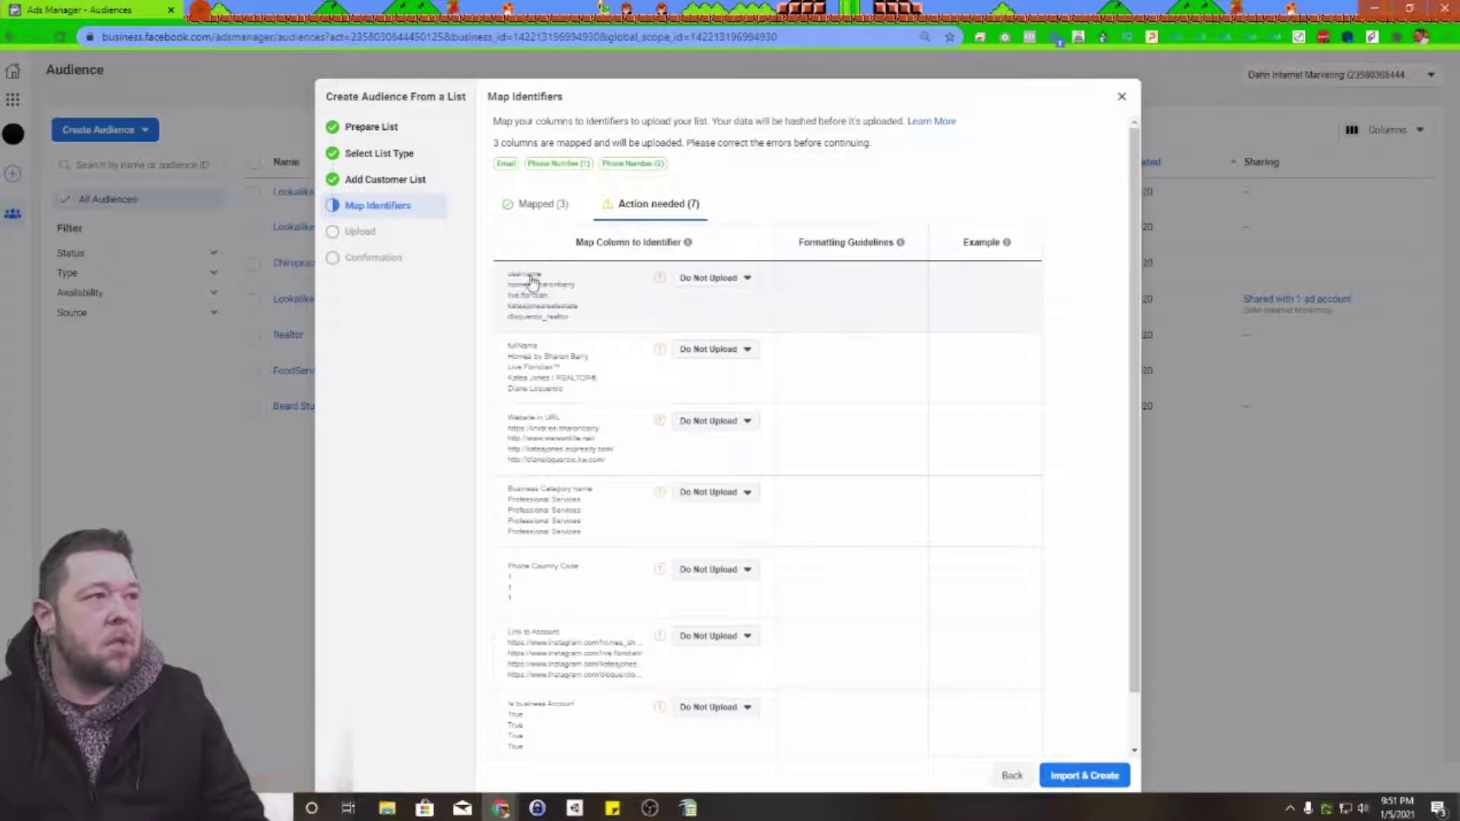
pyautogui.click(542, 205)
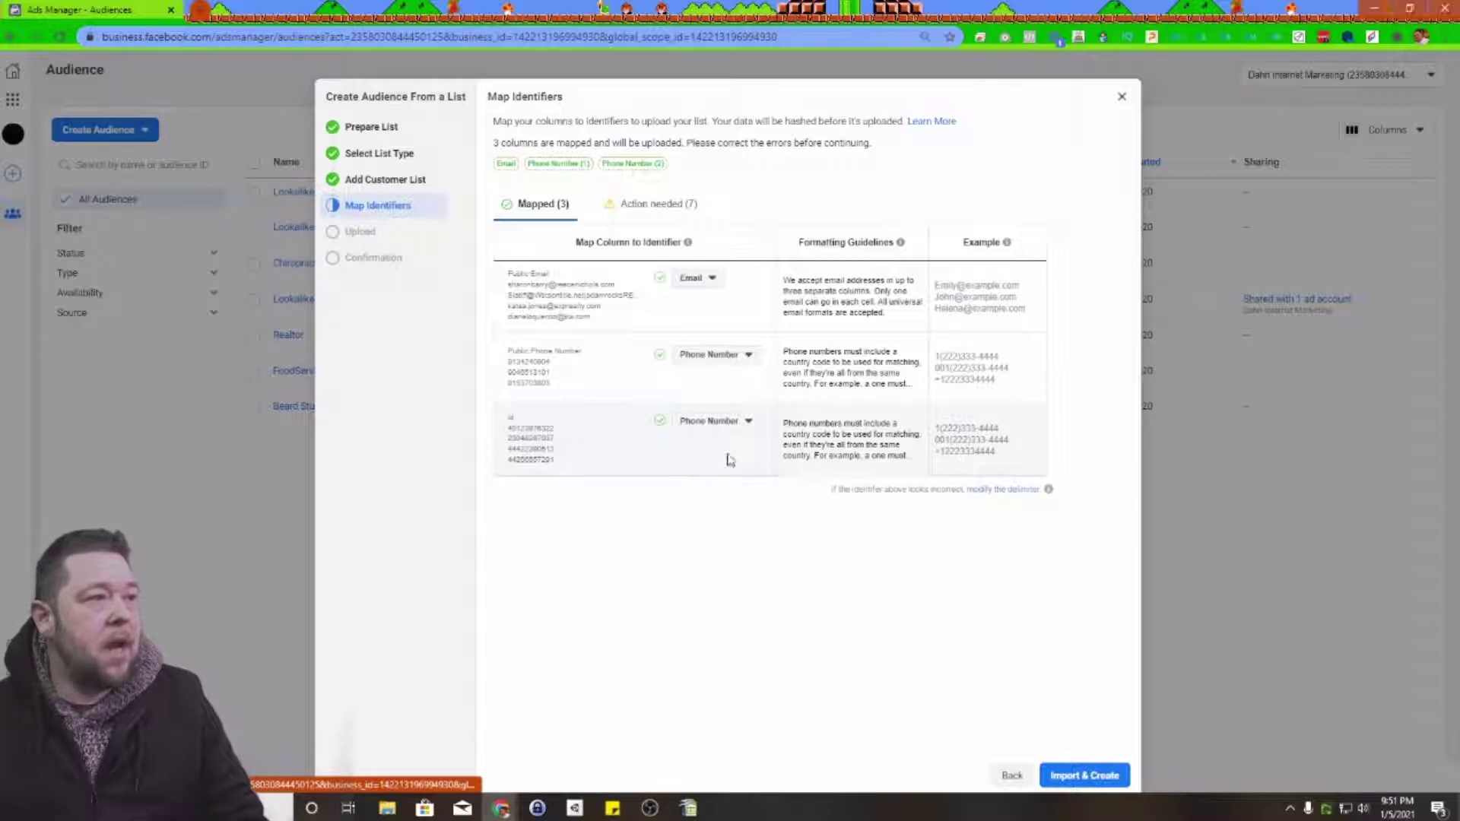
pyautogui.click(728, 420)
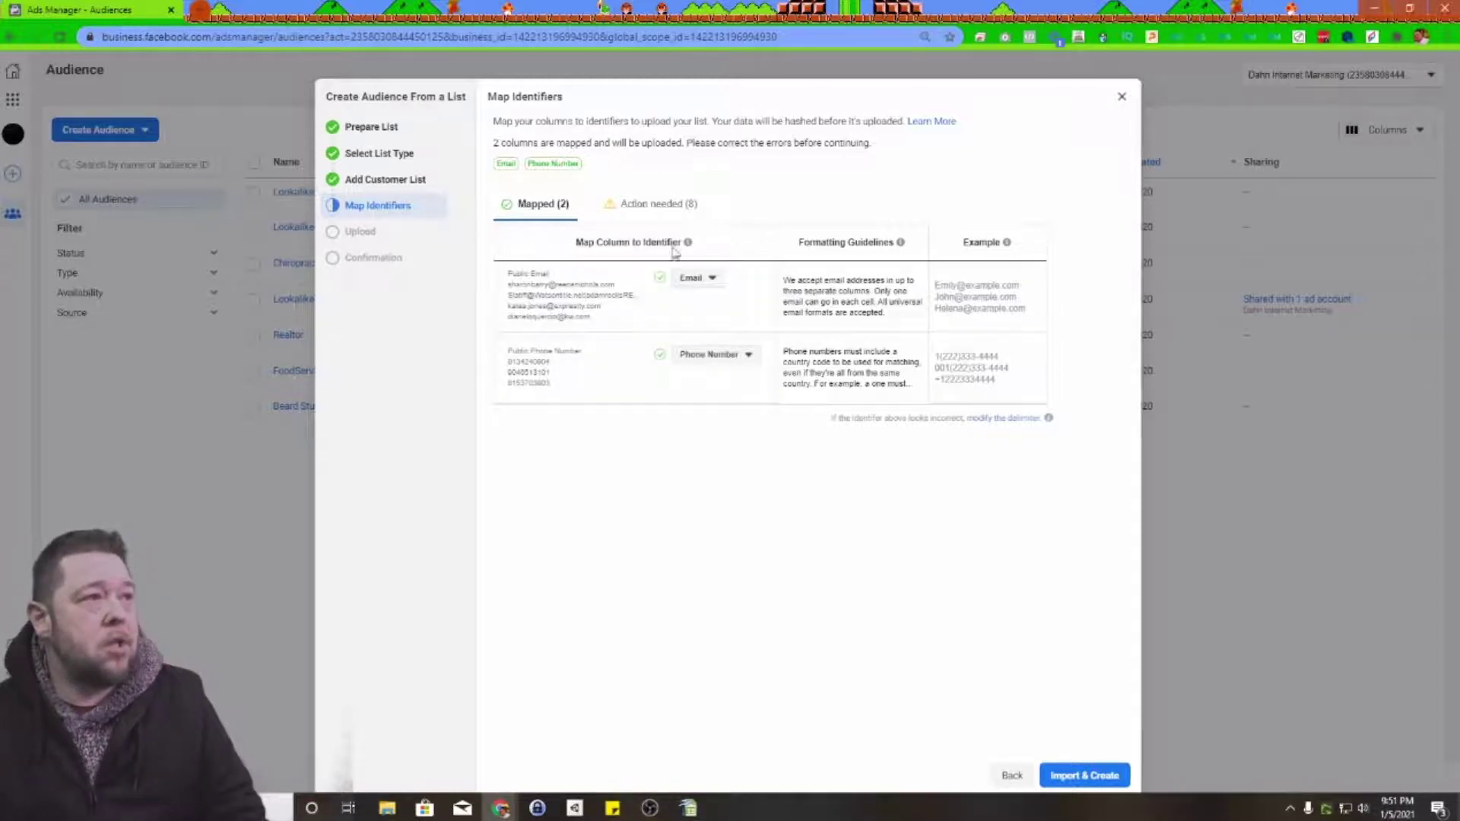
# Step: Leave the eight extra columns, including fullName, as Do Not Upload and submit the import
pyautogui.click(660, 206)
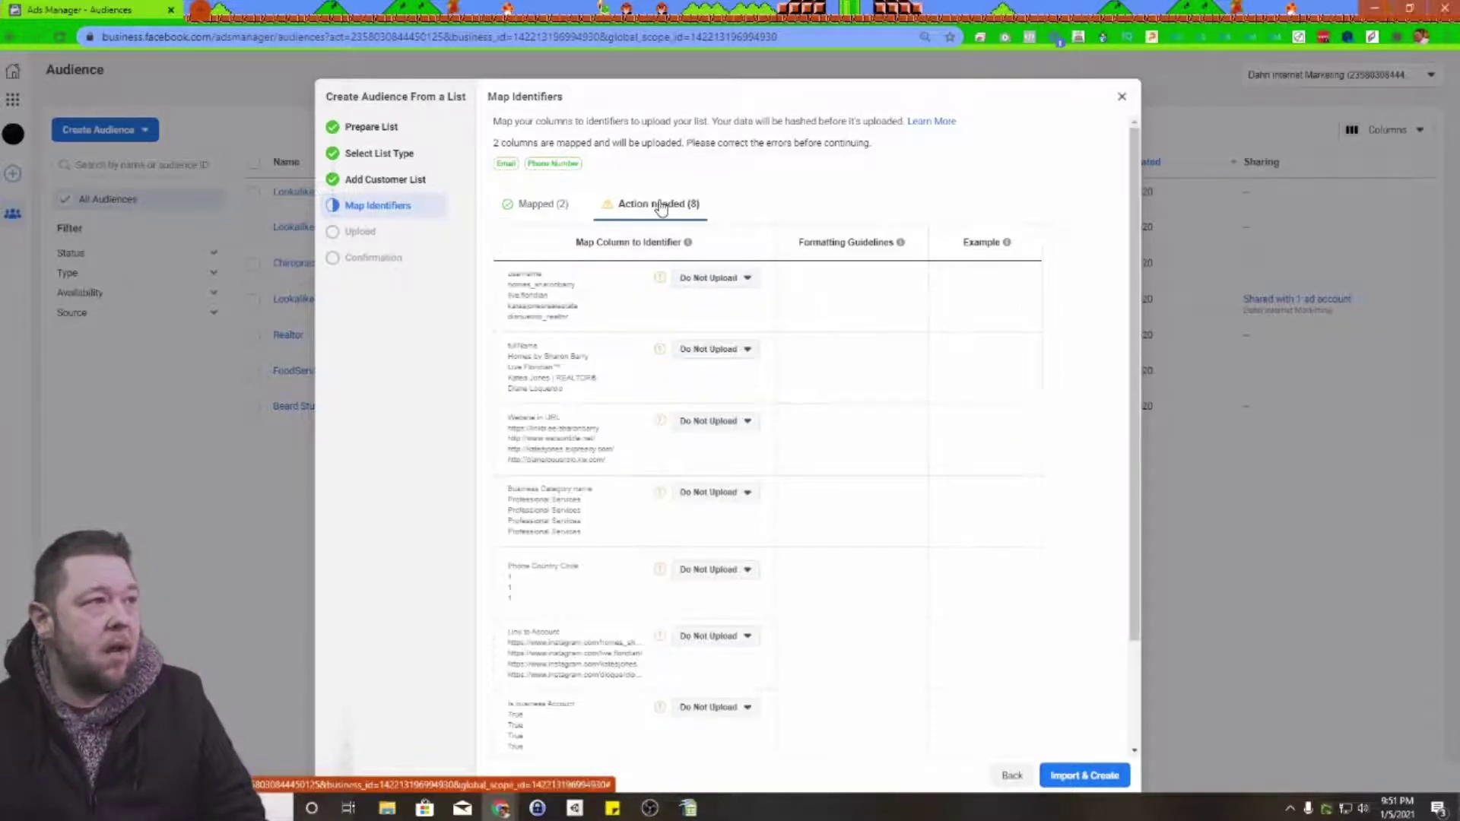
pyautogui.click(732, 355)
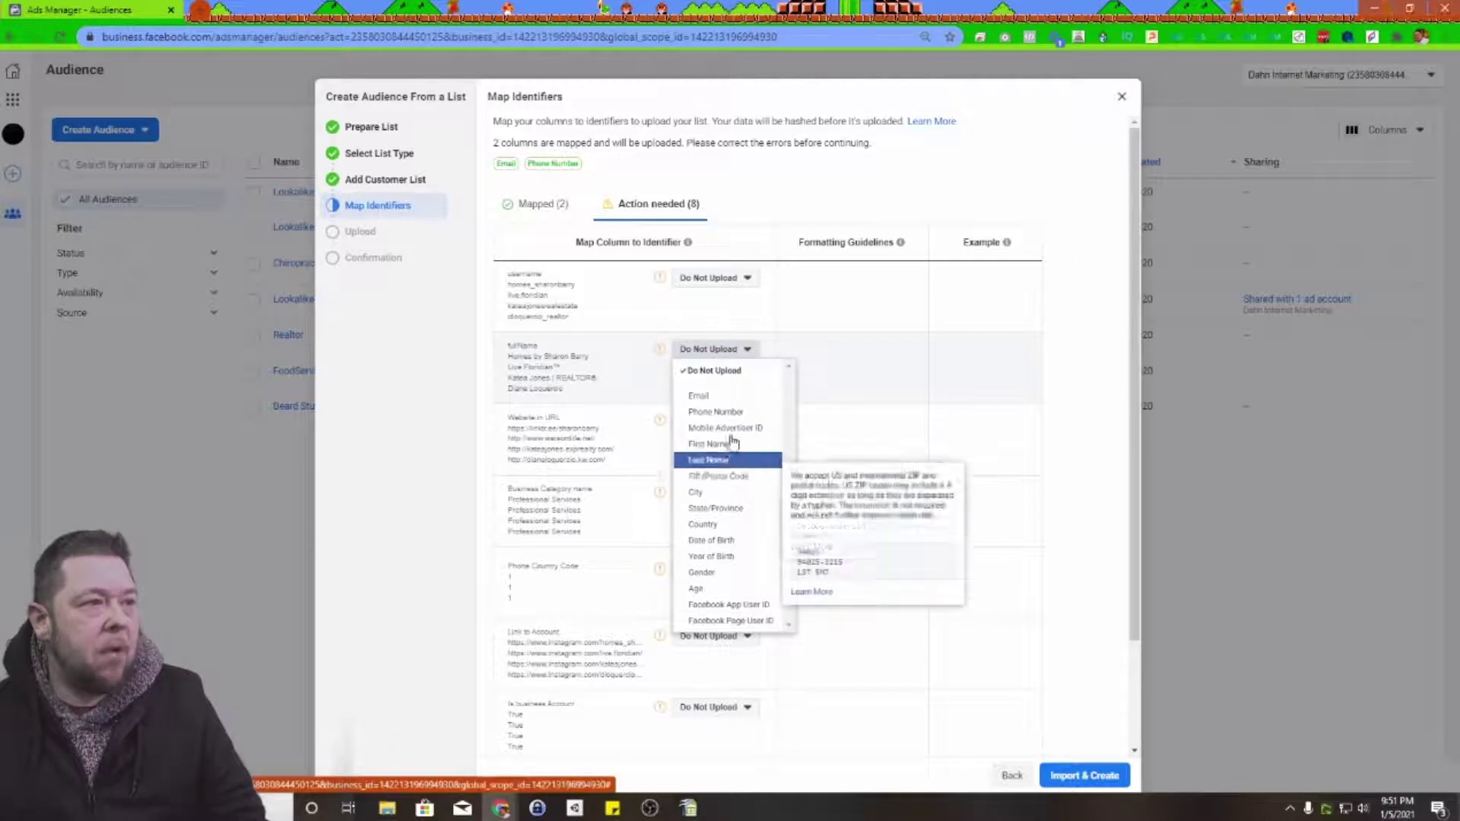
pyautogui.click(785, 179)
pyautogui.scroll(-2, 1140, 608)
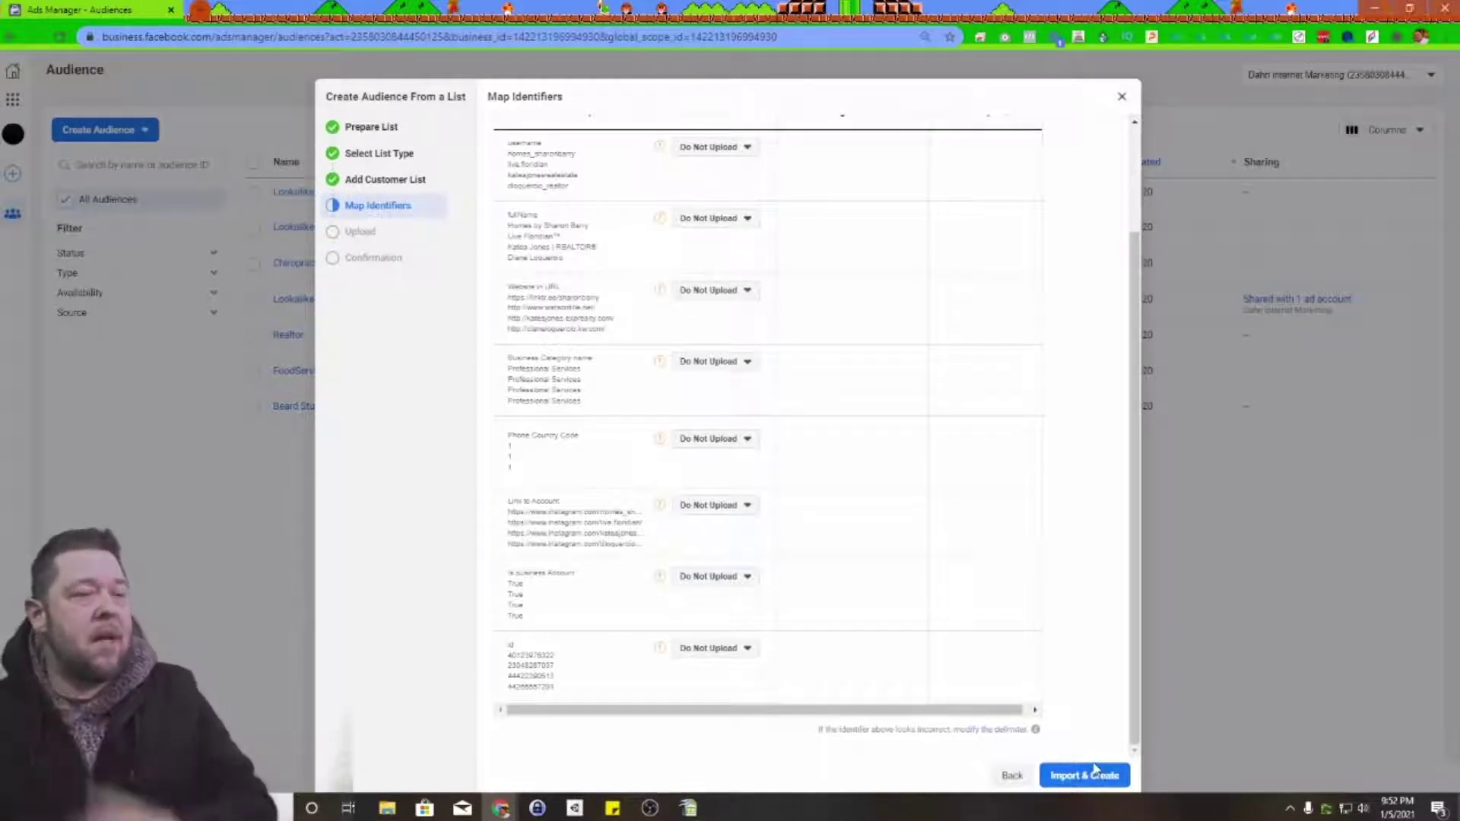
pyautogui.click(1073, 783)
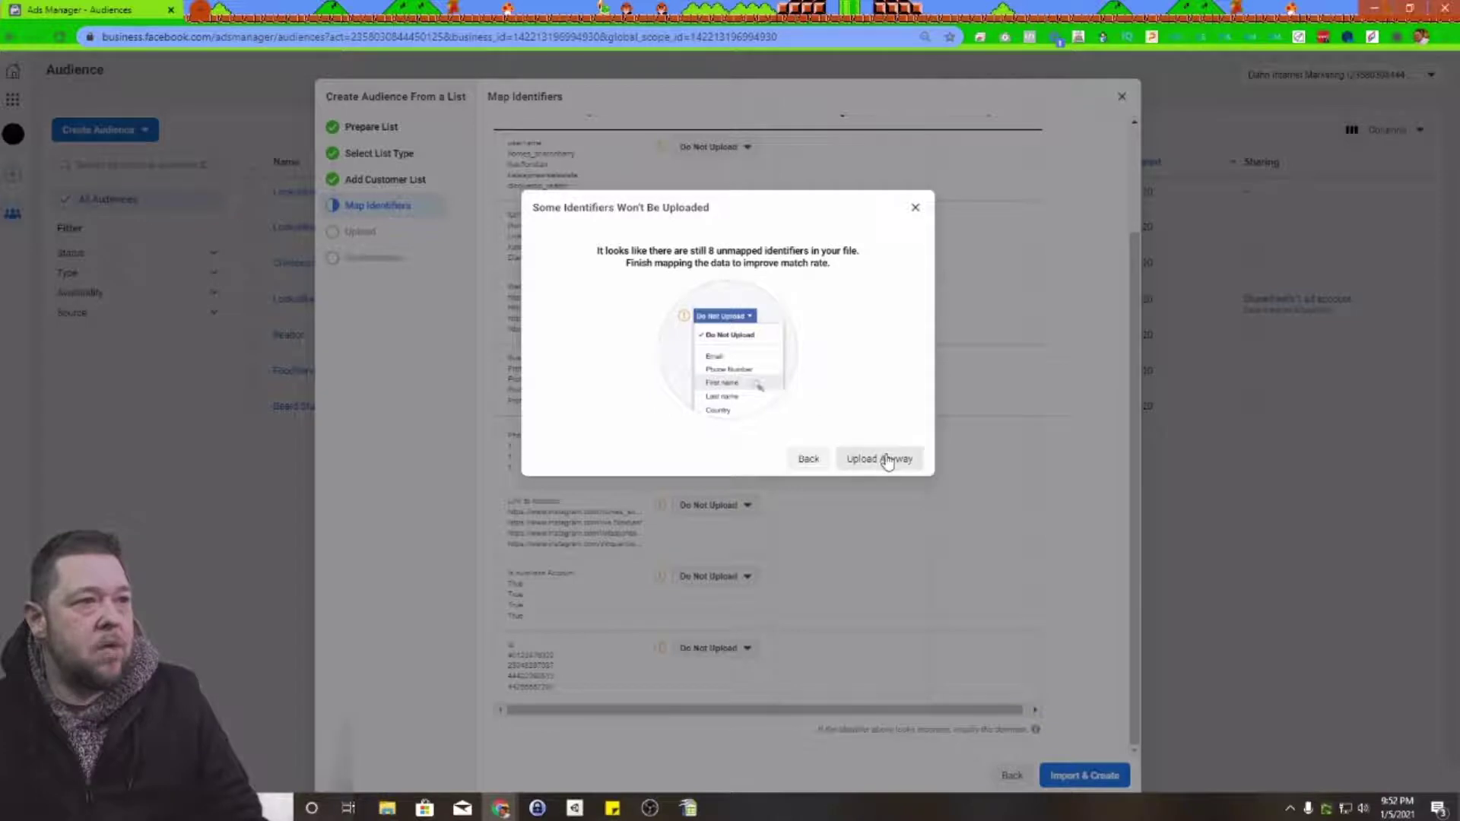
# Step: Upload the list despite the unmapped identifiers and return to the audience list
pyautogui.click(885, 458)
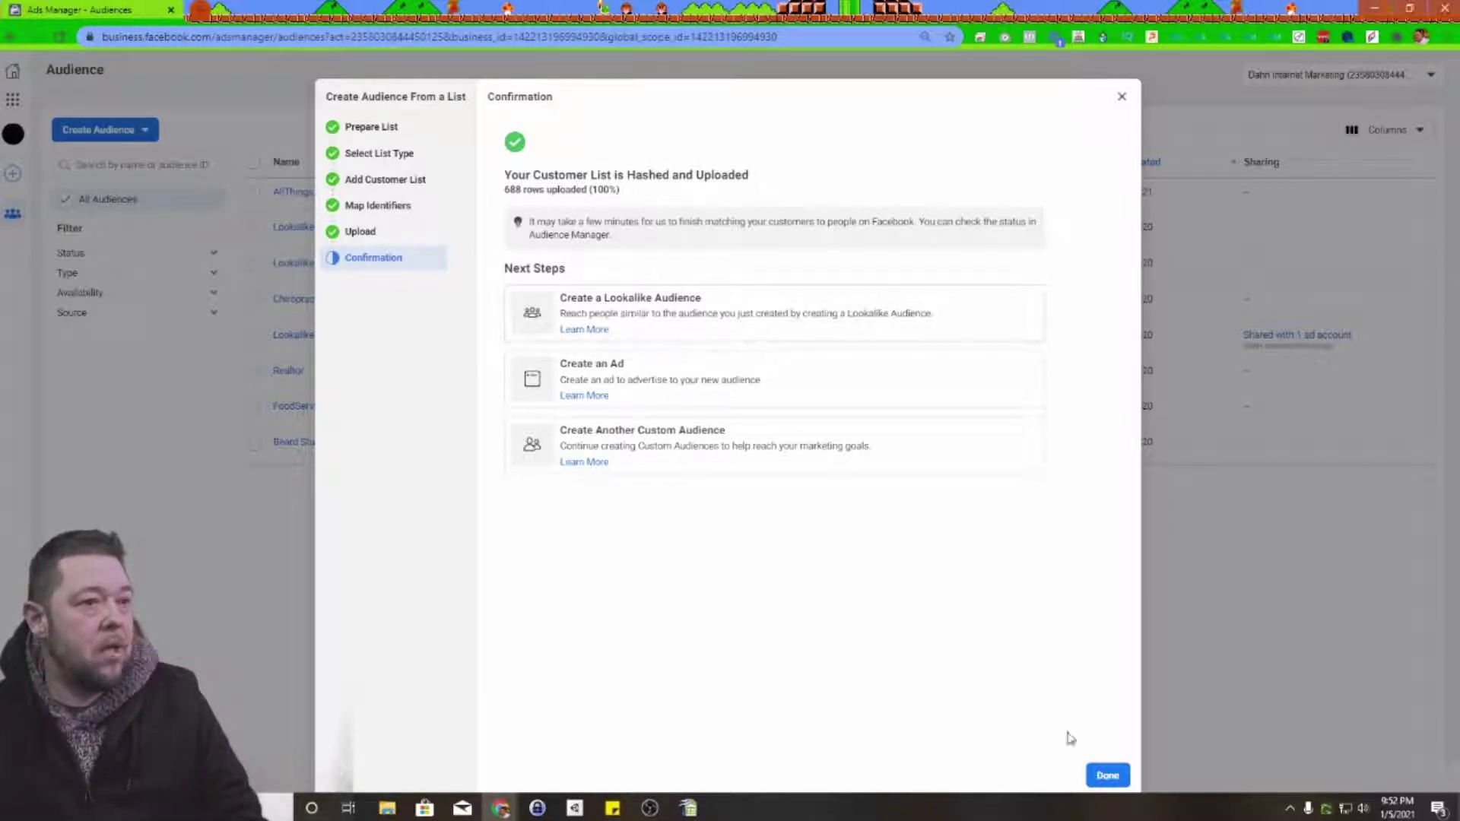
pyautogui.click(1107, 775)
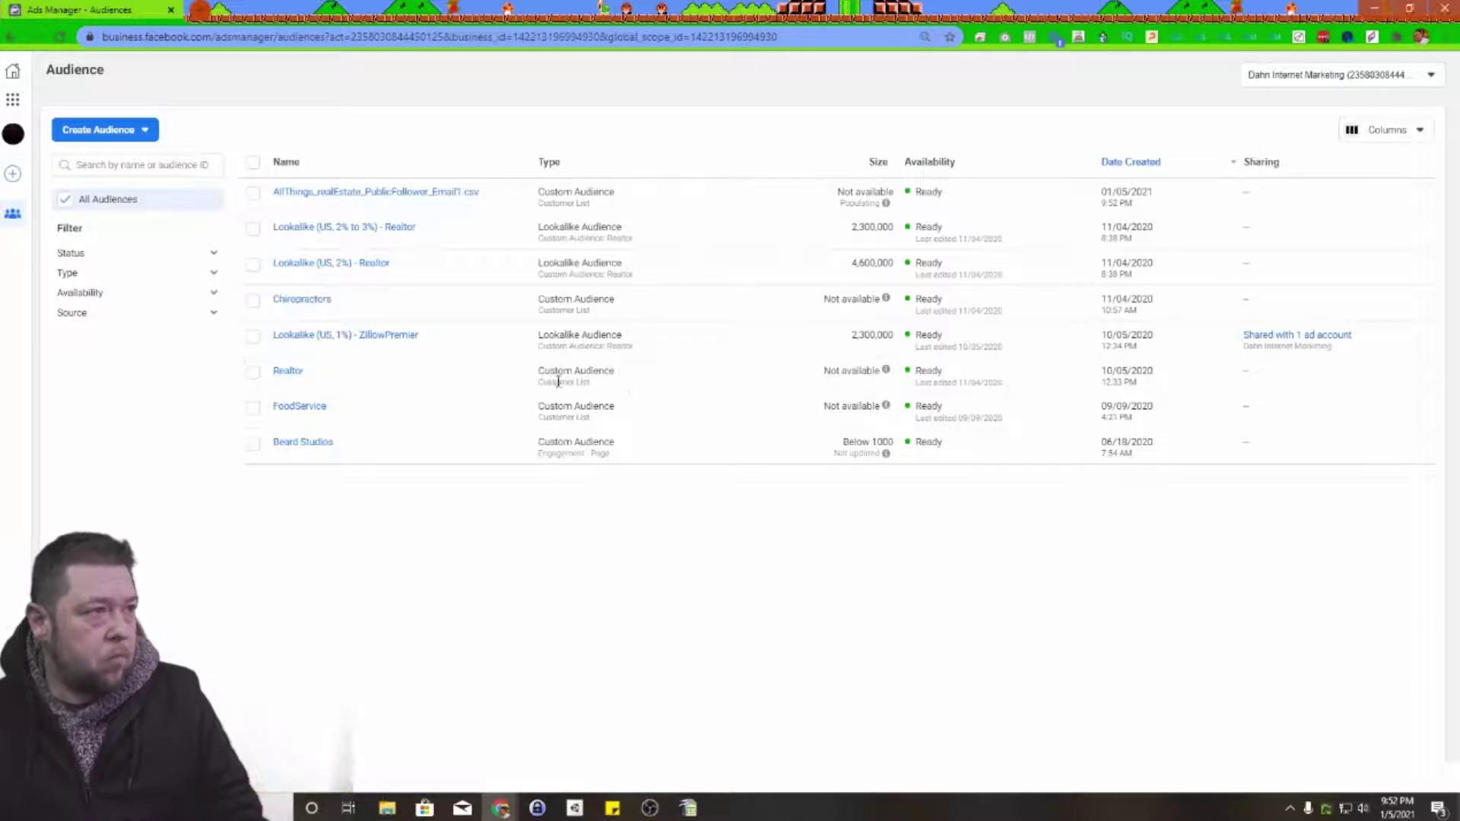
pyautogui.moveTo(854, 371)
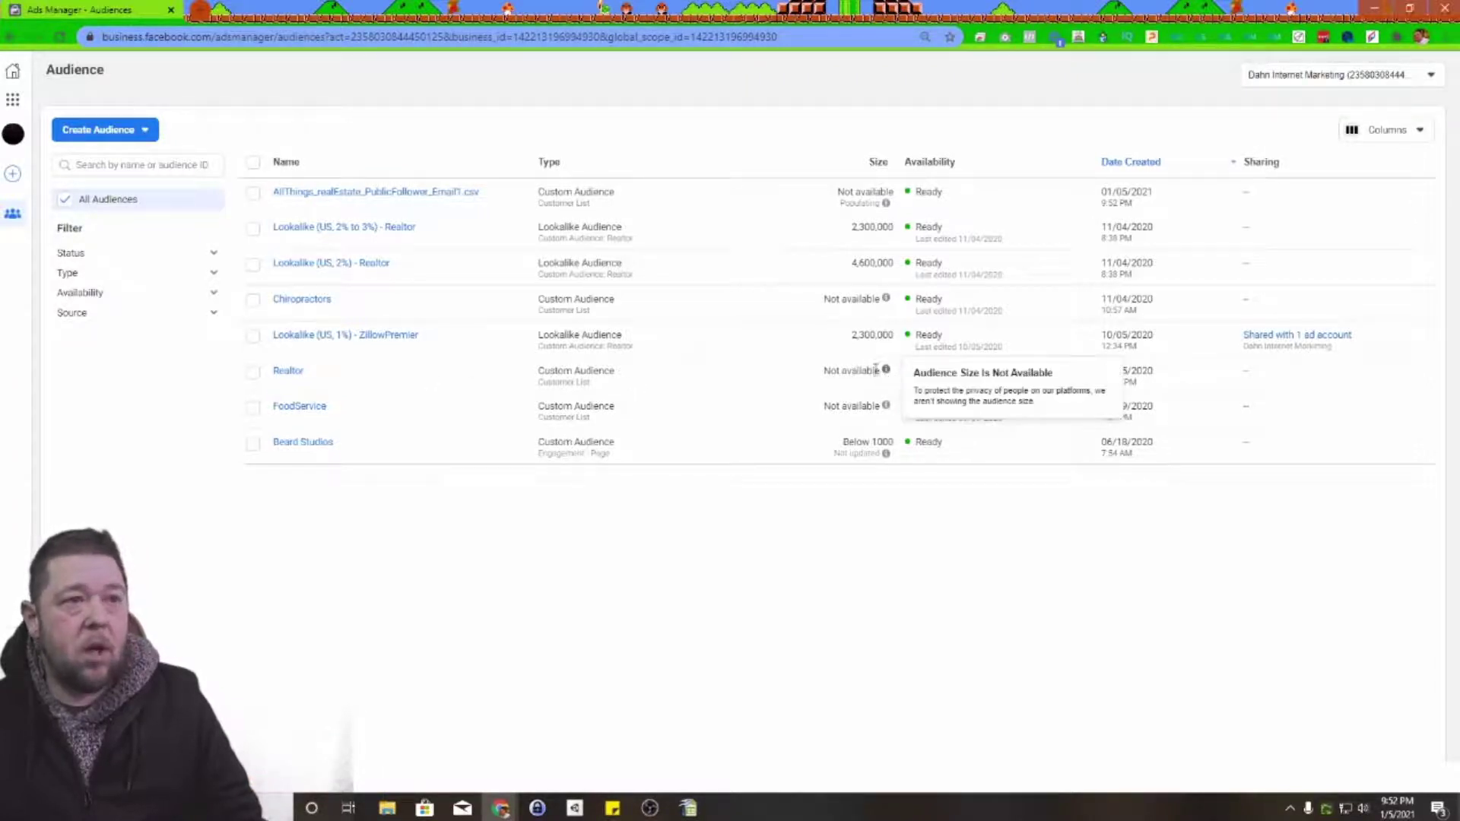
pyautogui.moveTo(823, 371); pyautogui.dragTo(879, 371)
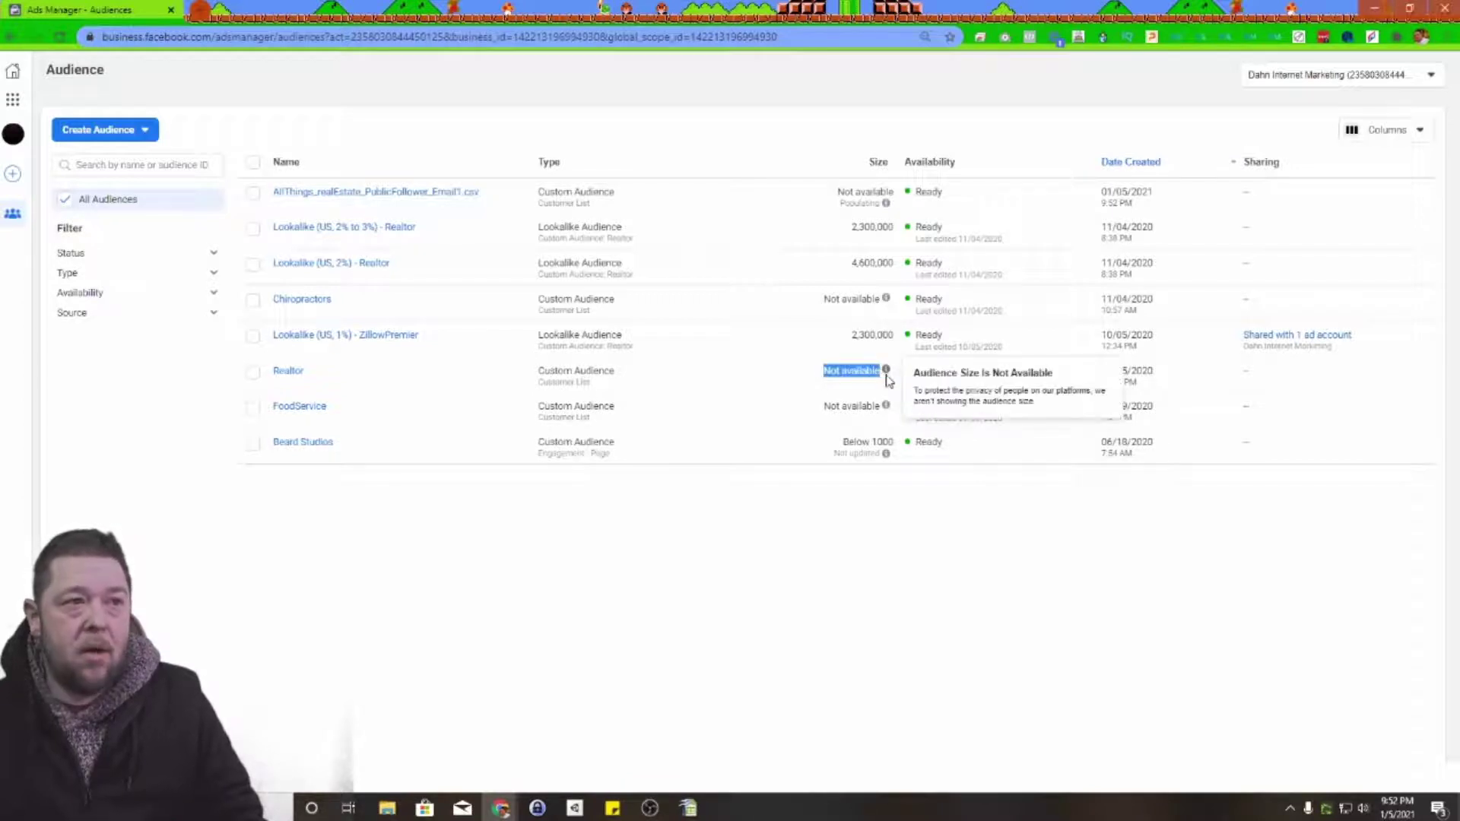
pyautogui.click(852, 391)
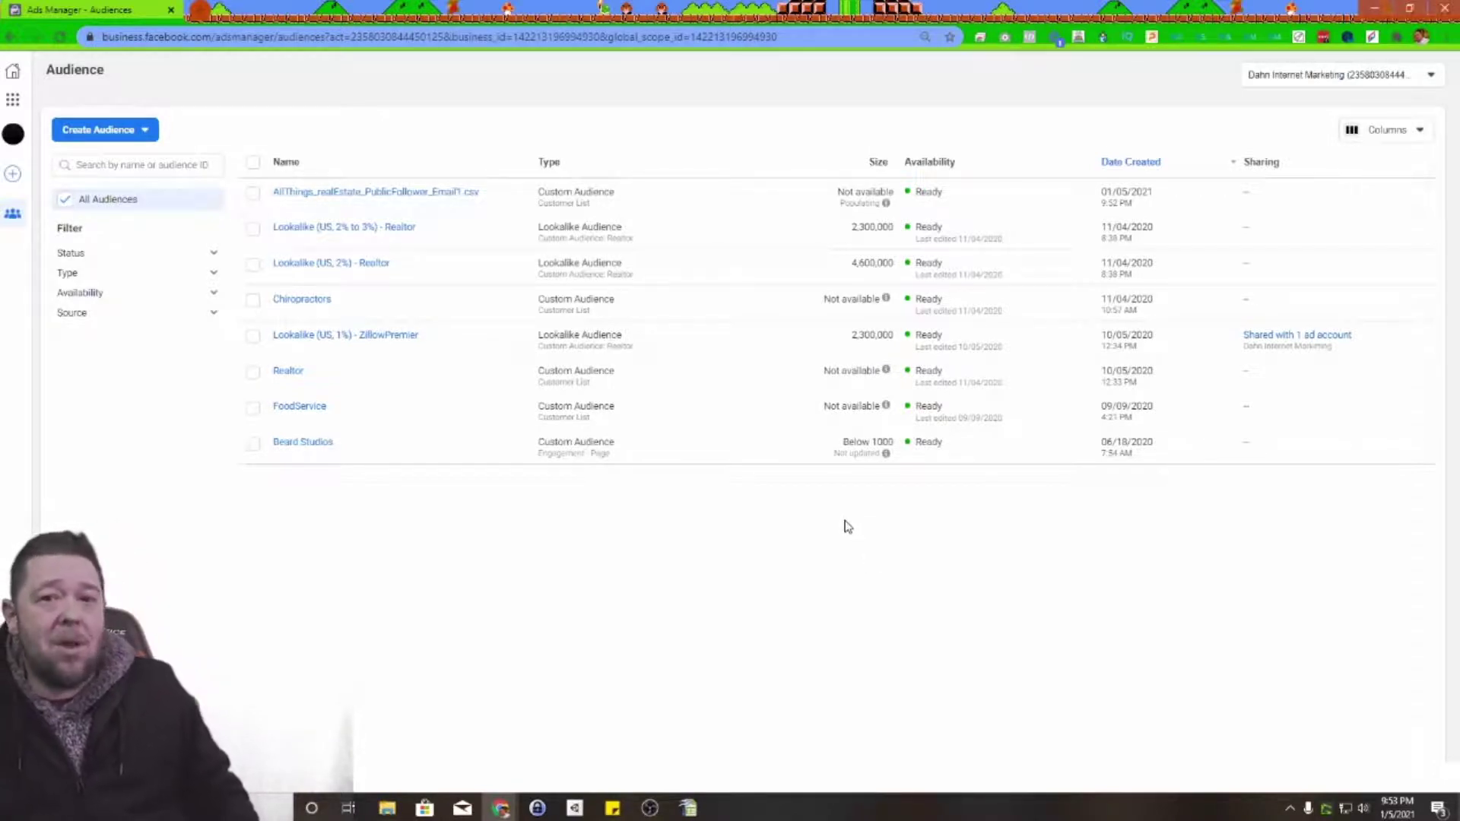
# Step: Start a lookalike audience sourced from DIM-RealEstate, keeping Purchase as the value event
pyautogui.click(142, 130)
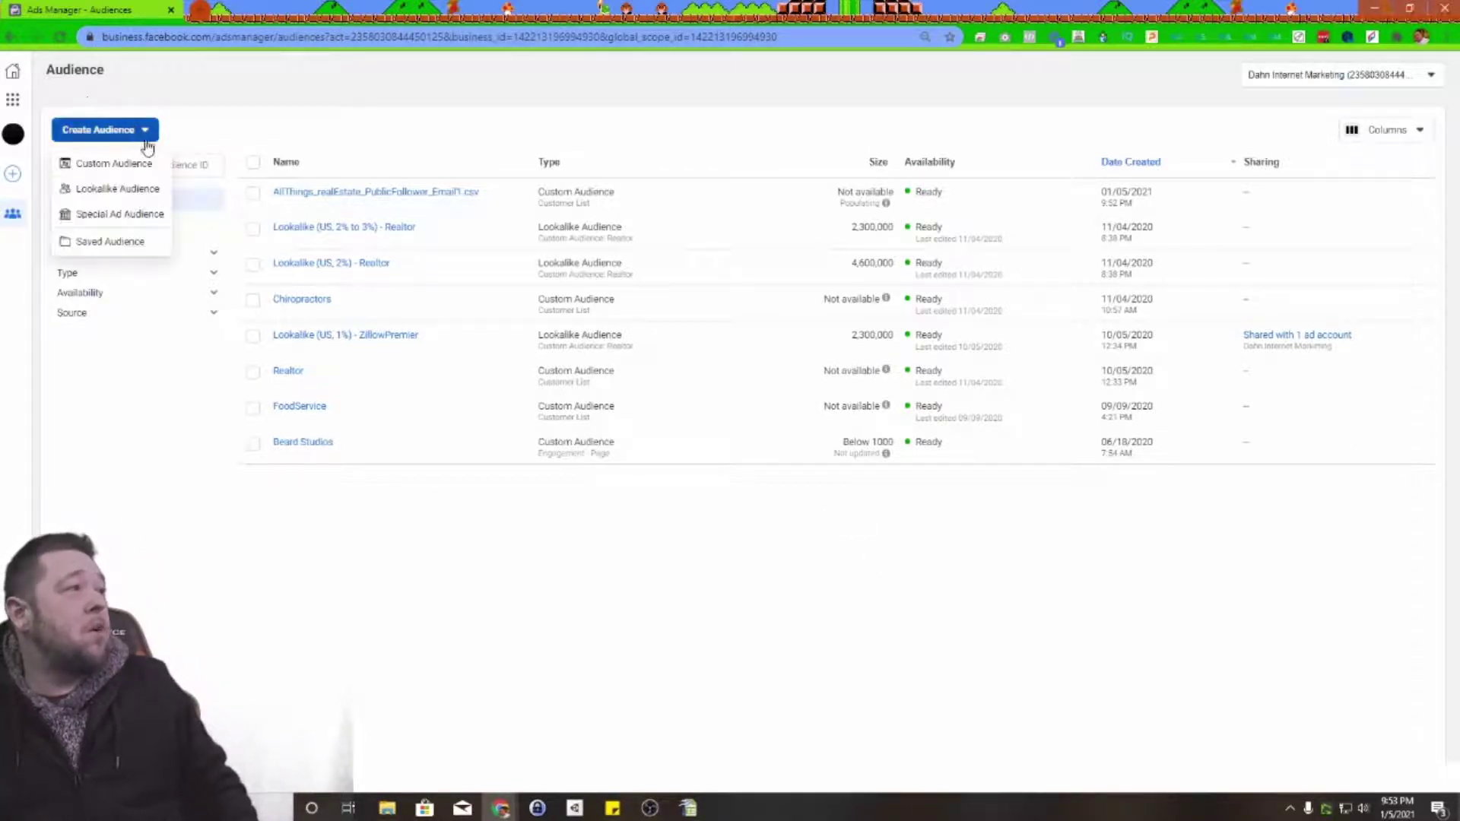
pyautogui.click(91, 193)
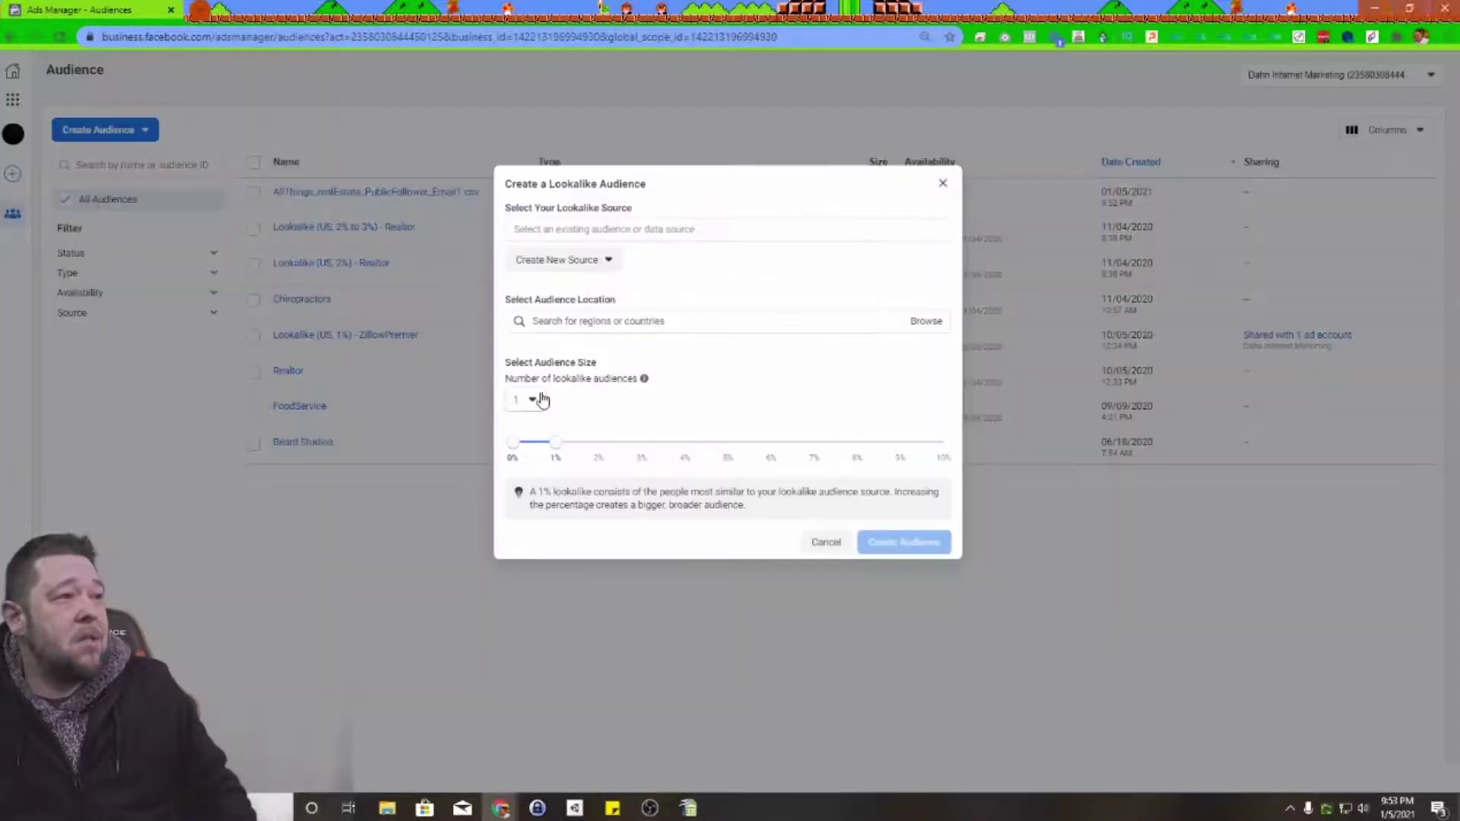
pyautogui.click(635, 231)
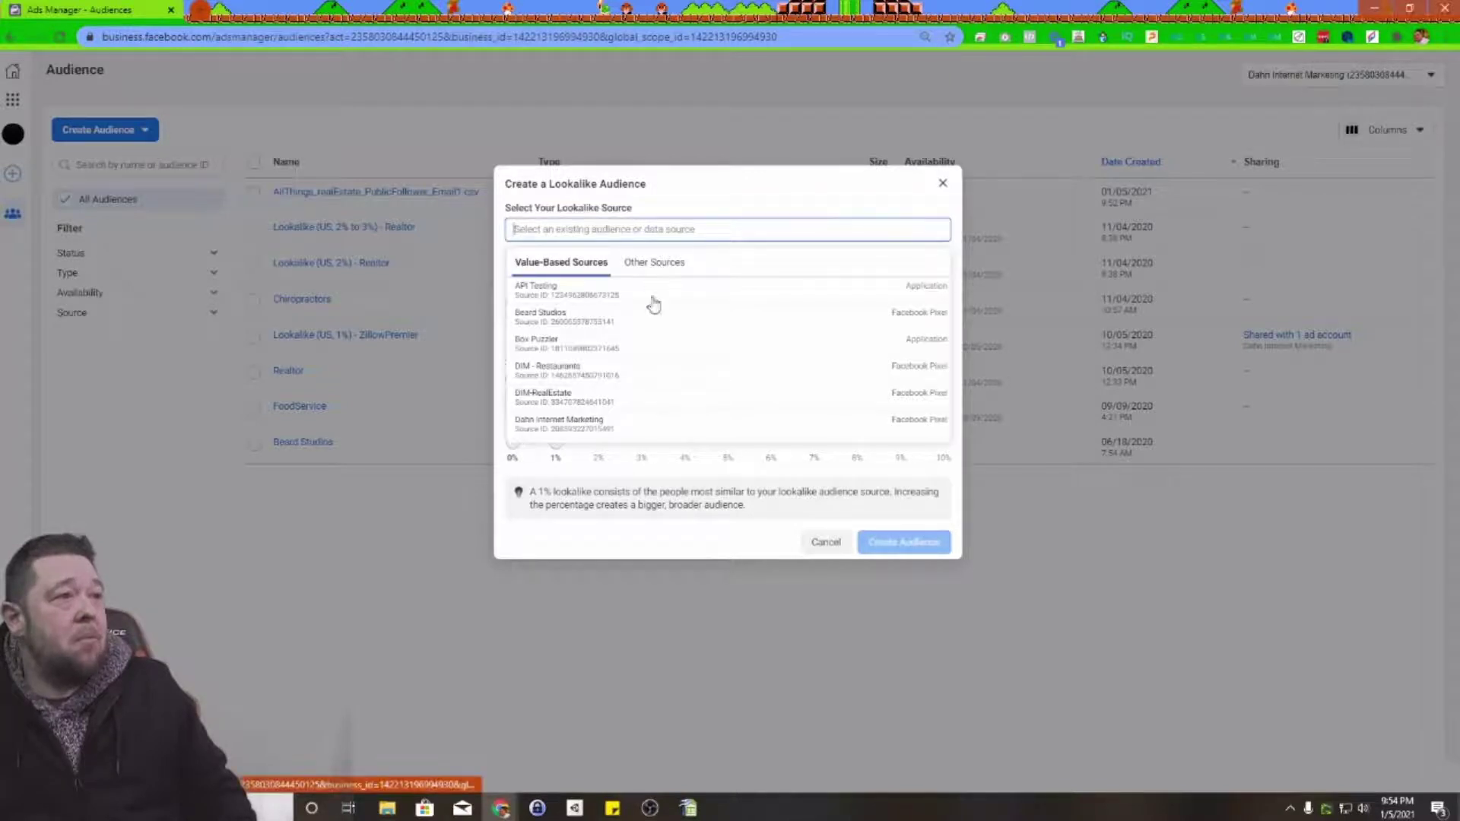
pyautogui.scroll(-2, 646, 369)
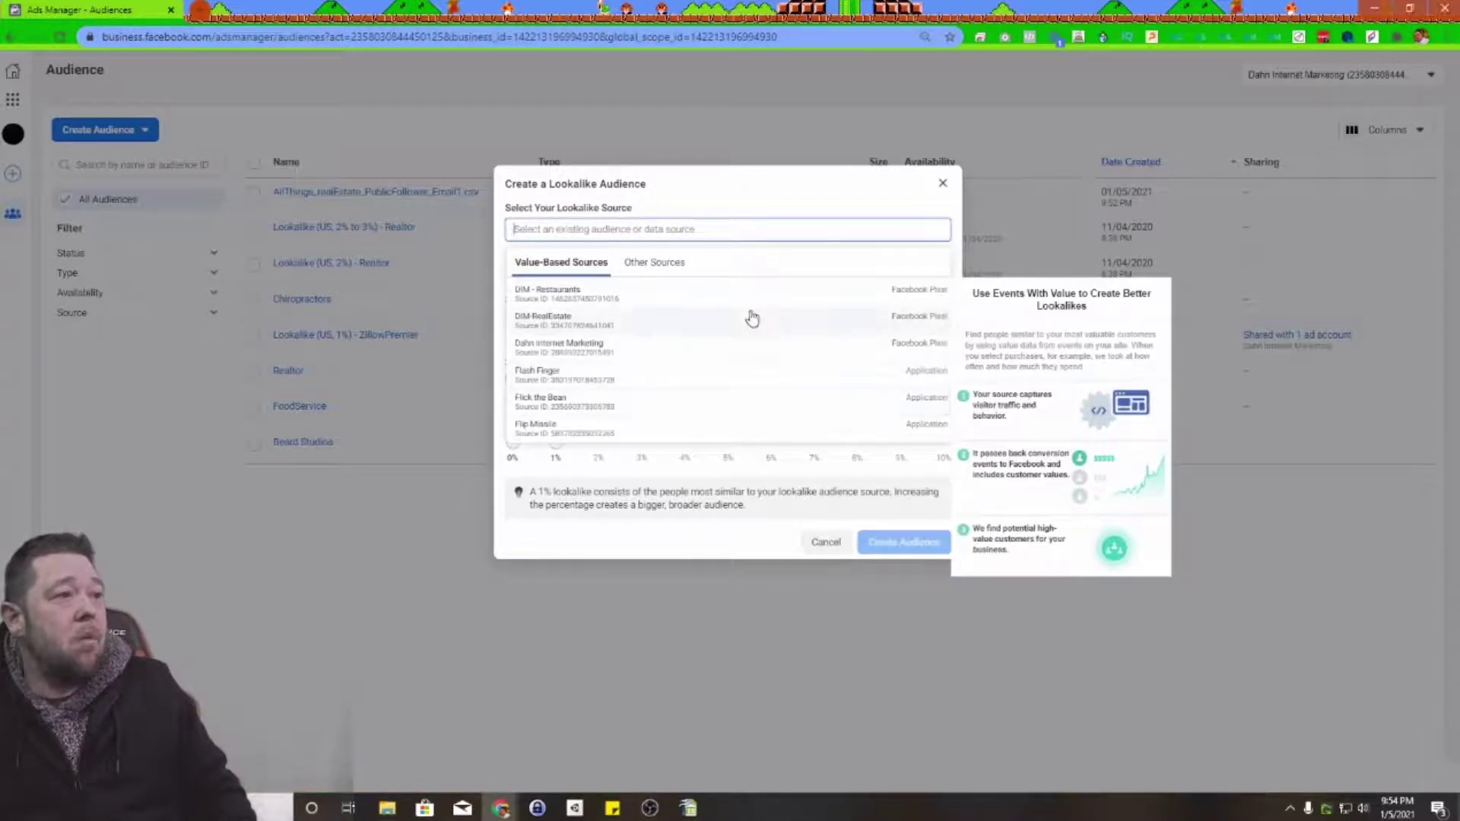
pyautogui.click(808, 319)
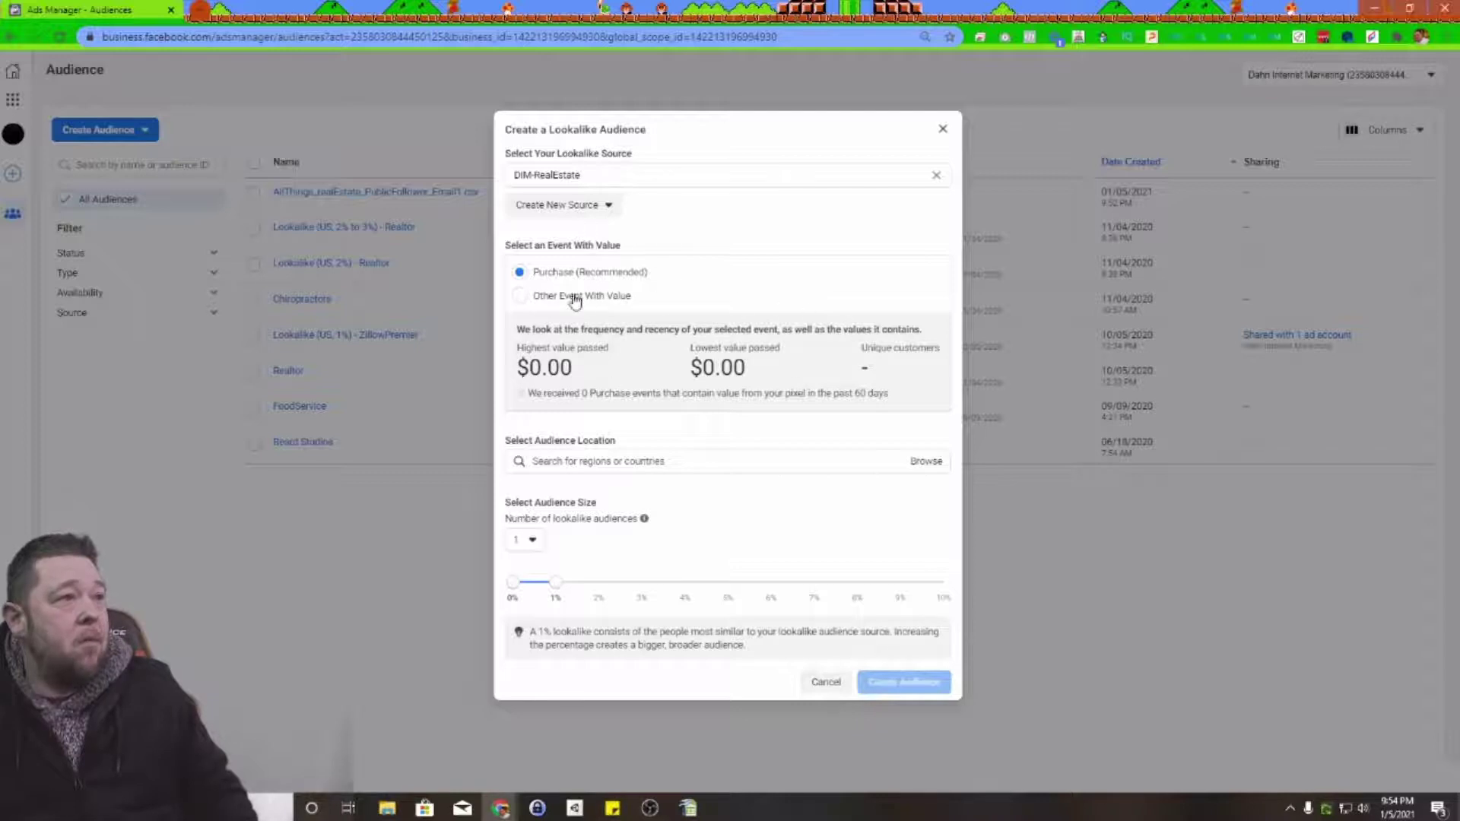
pyautogui.click(543, 298)
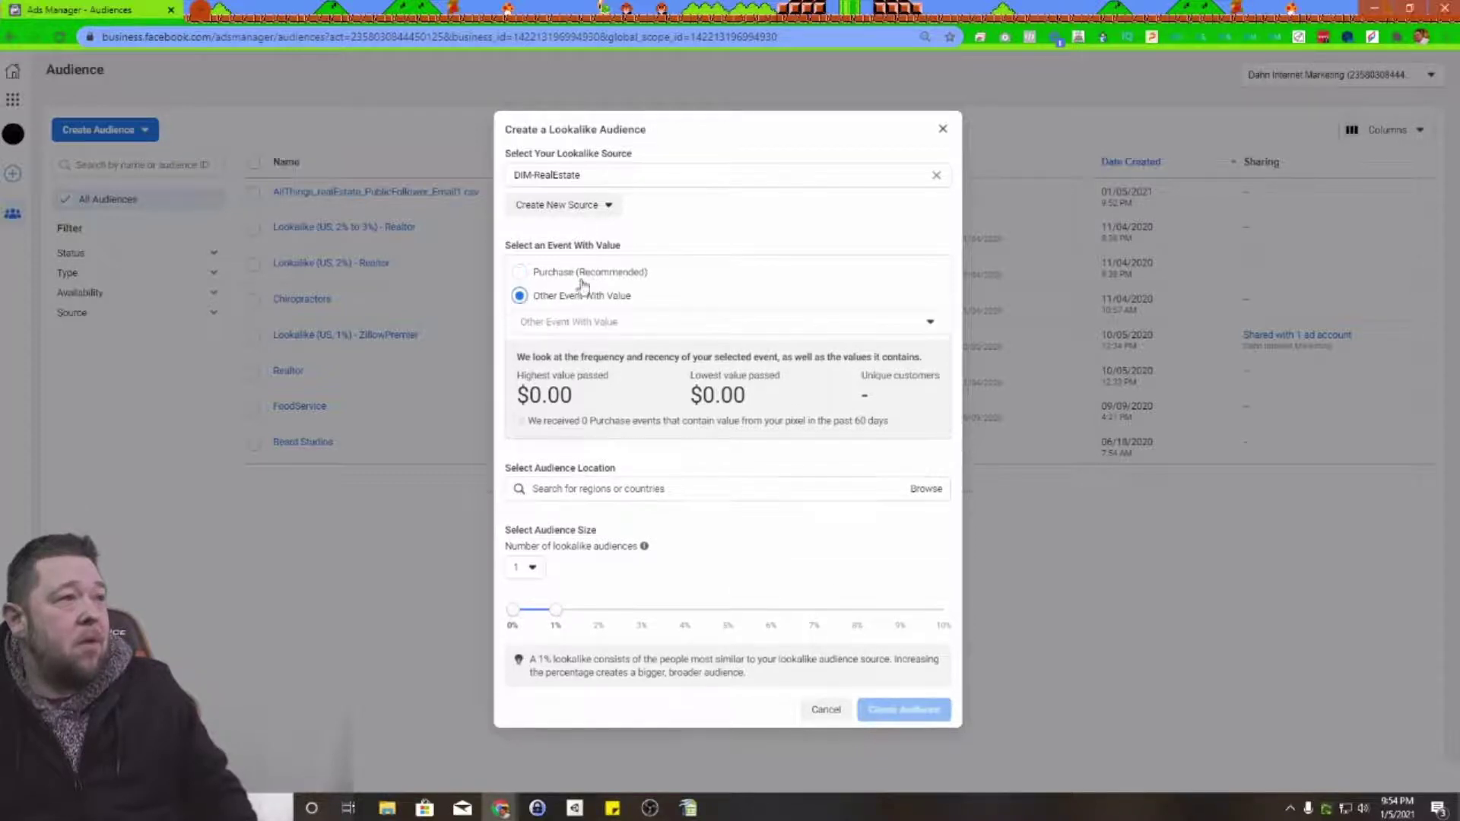
pyautogui.click(663, 323)
pyautogui.click(662, 322)
pyautogui.click(524, 272)
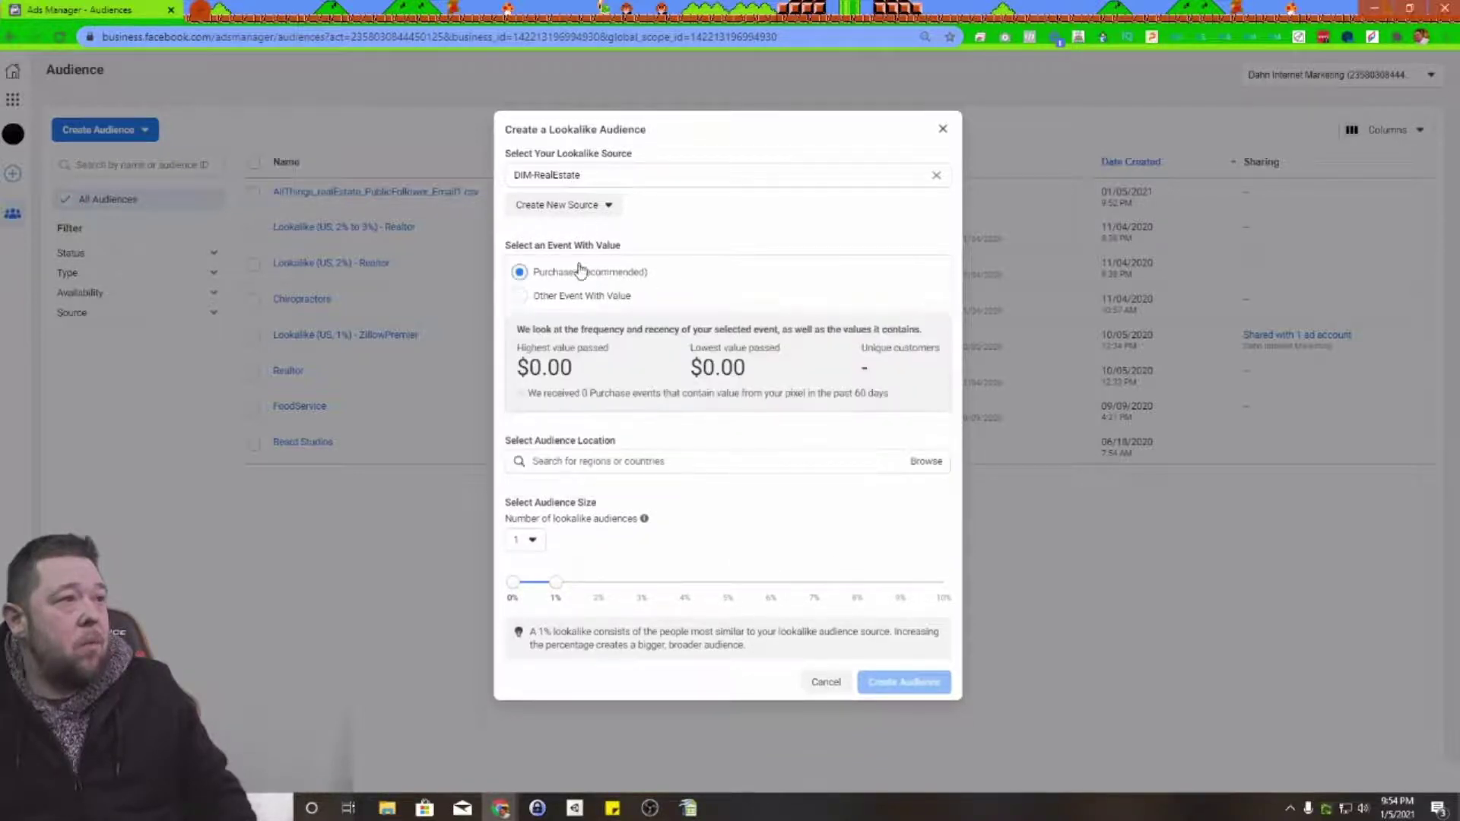
# Step: Add United States as the lookalike audience location
pyautogui.click(676, 462)
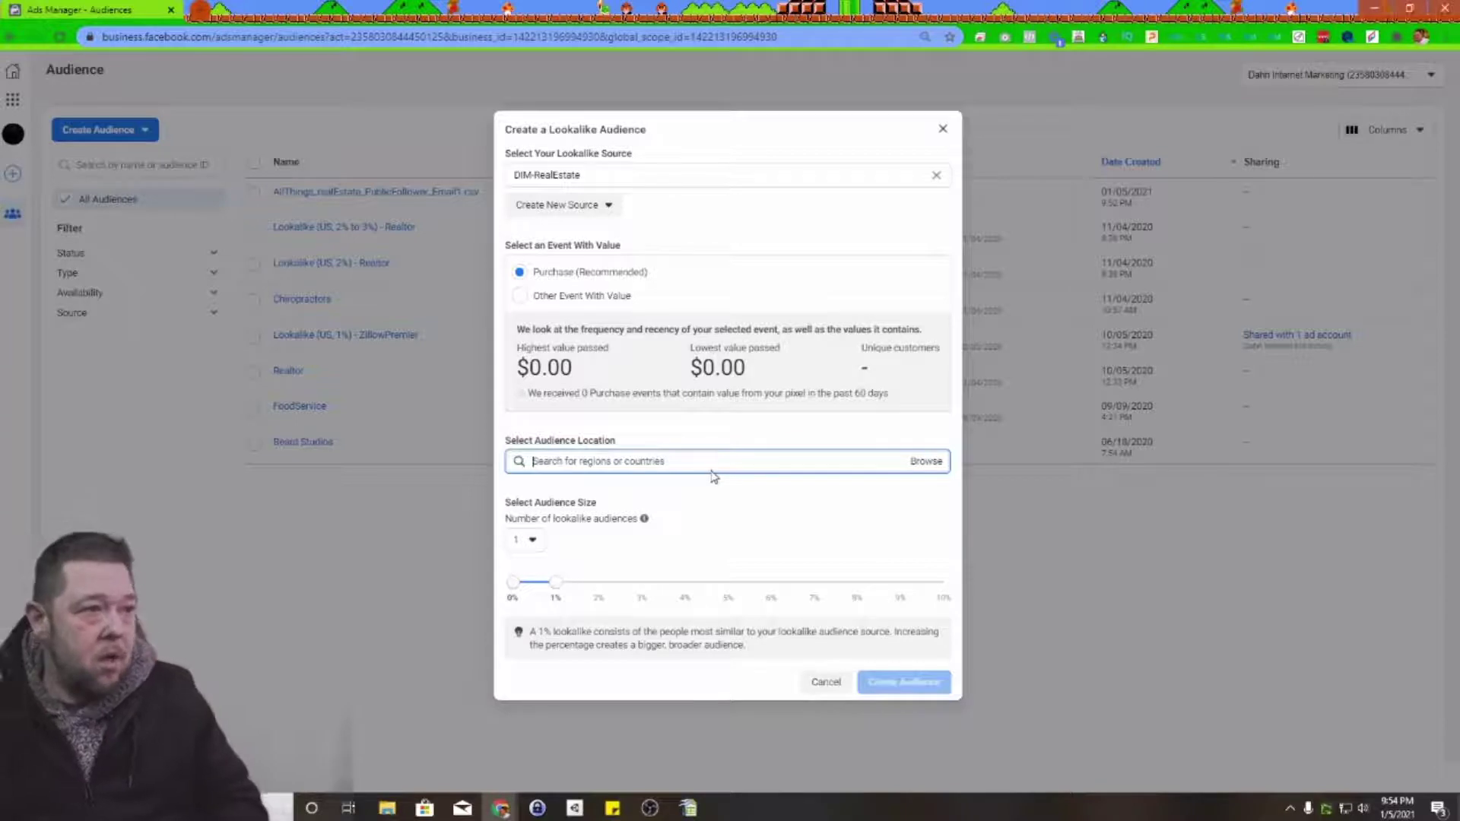
pyautogui.write('United State')
pyautogui.click(610, 502)
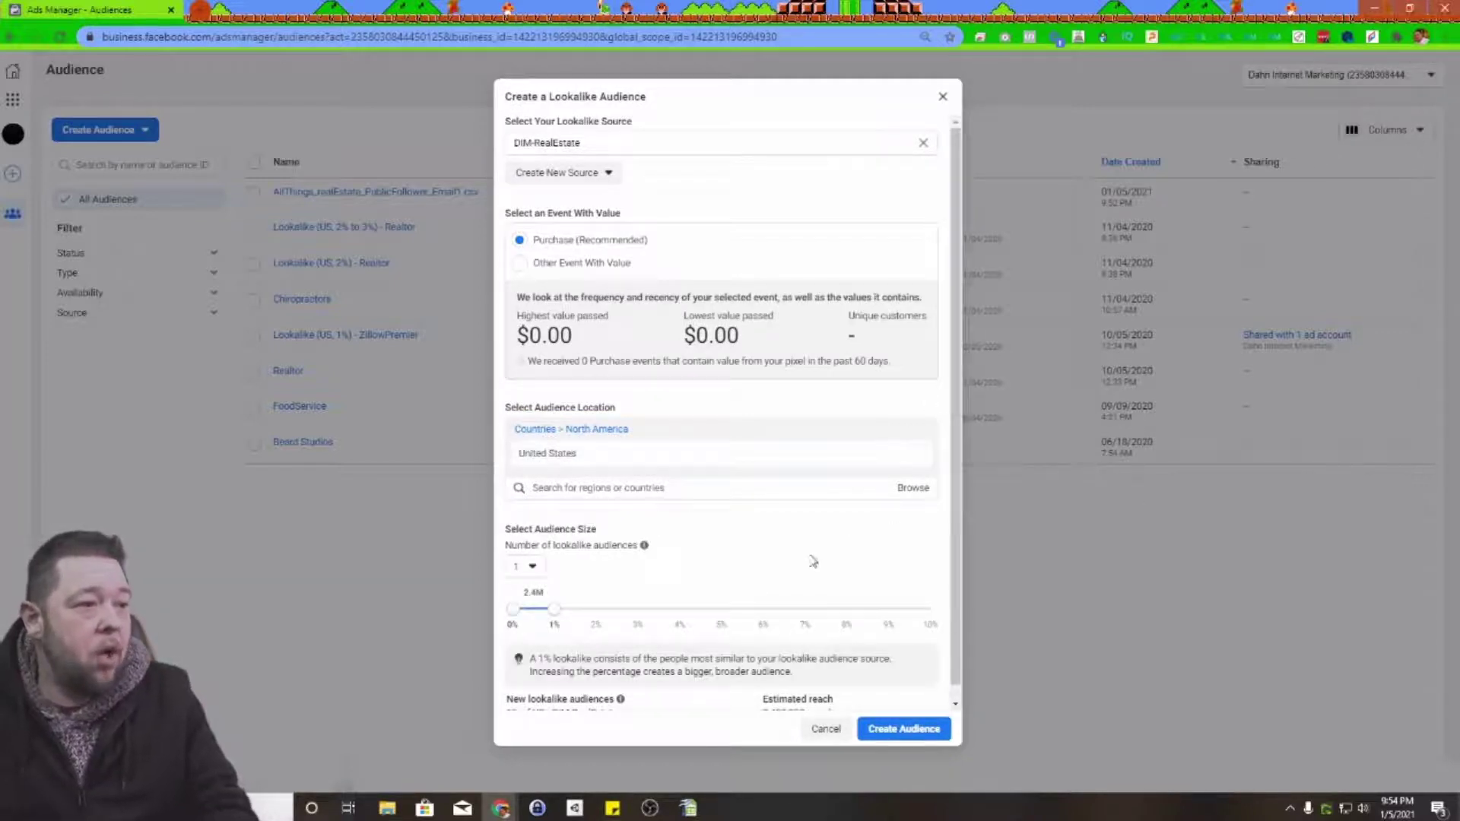
pyautogui.scroll(-1, 811, 560)
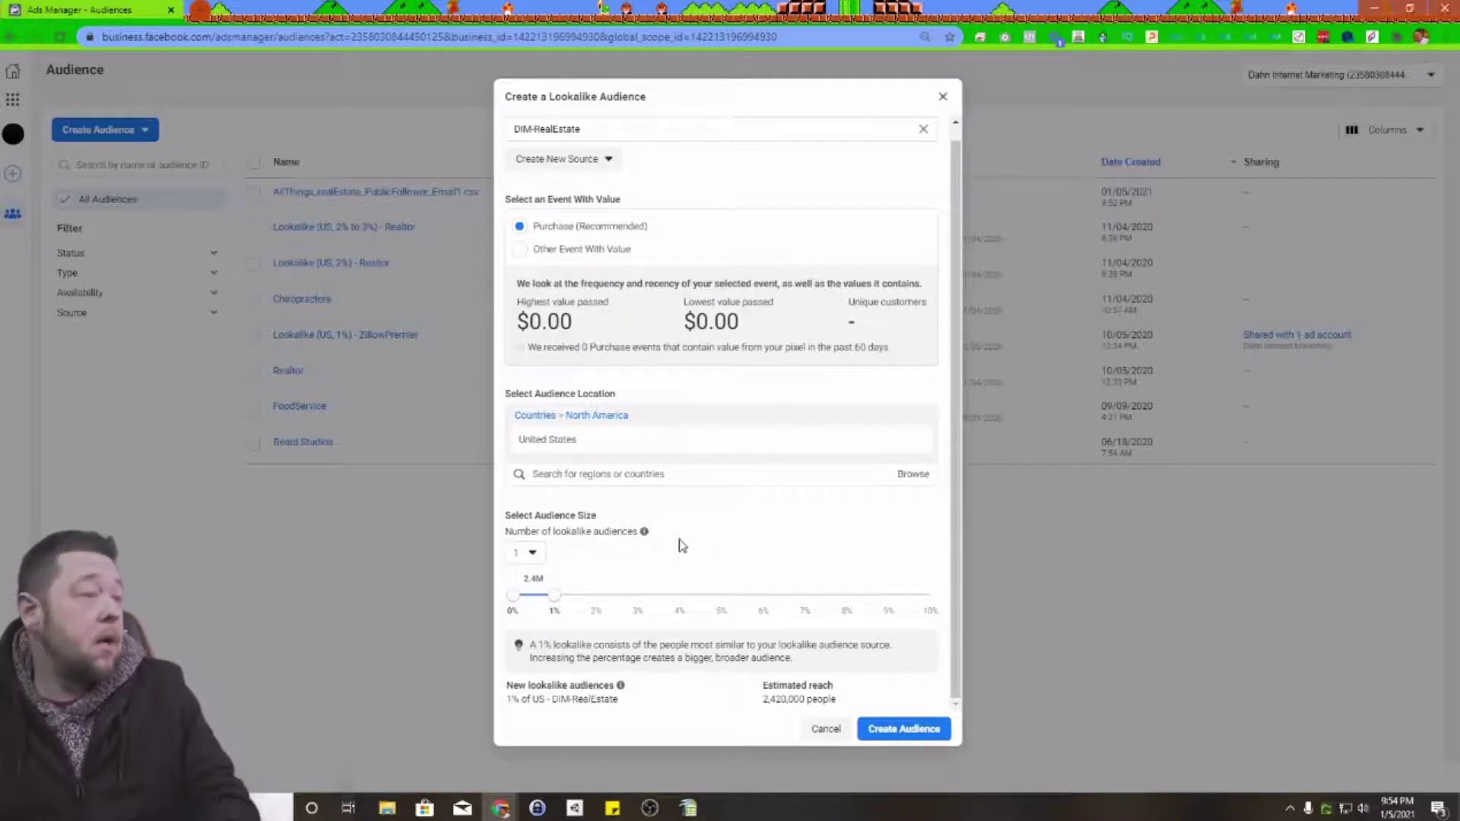
# Step: Try one, two and three lookalike audiences, settling on a single one
pyautogui.click(542, 559)
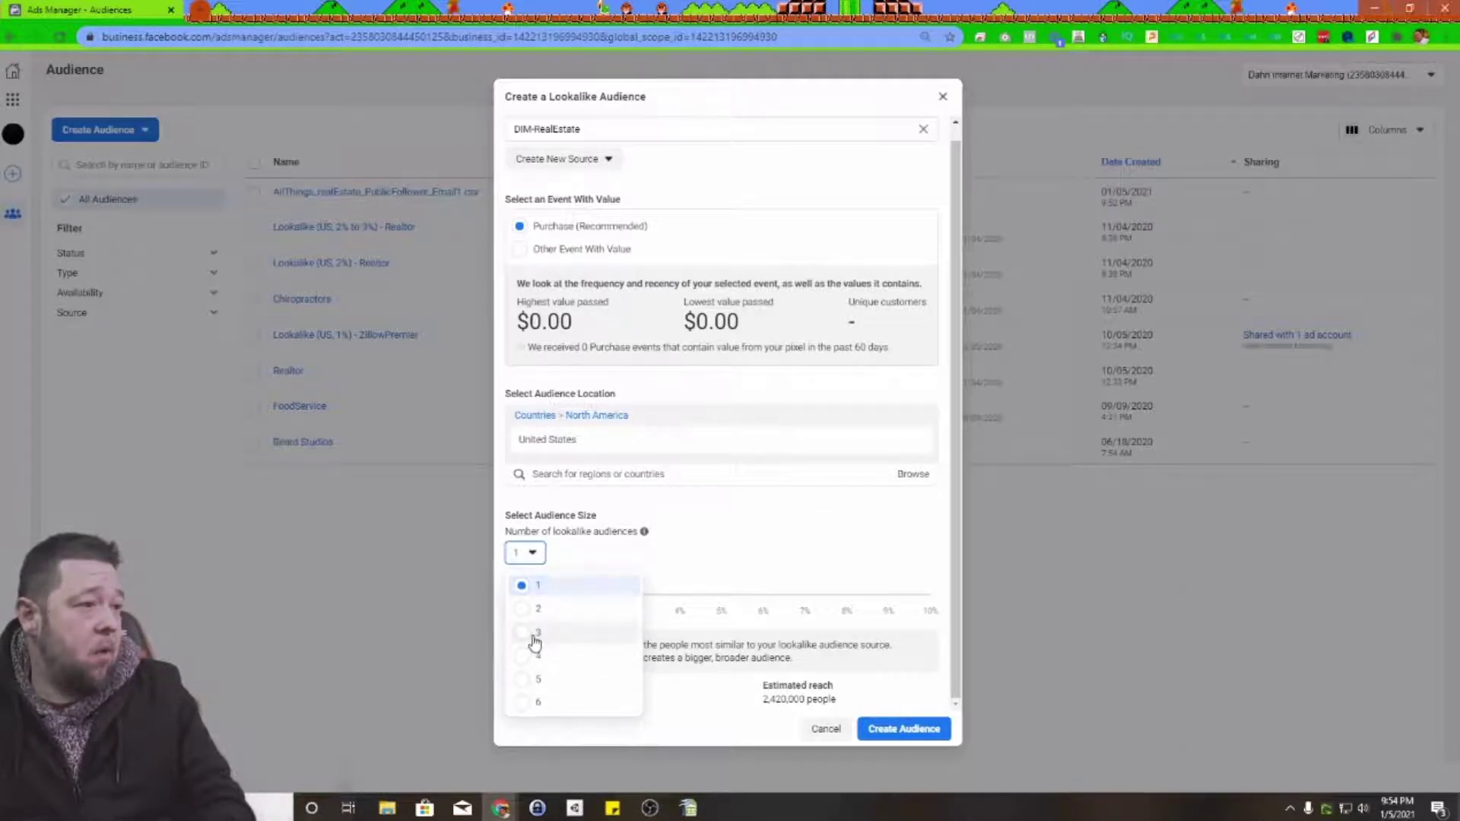
pyautogui.click(729, 543)
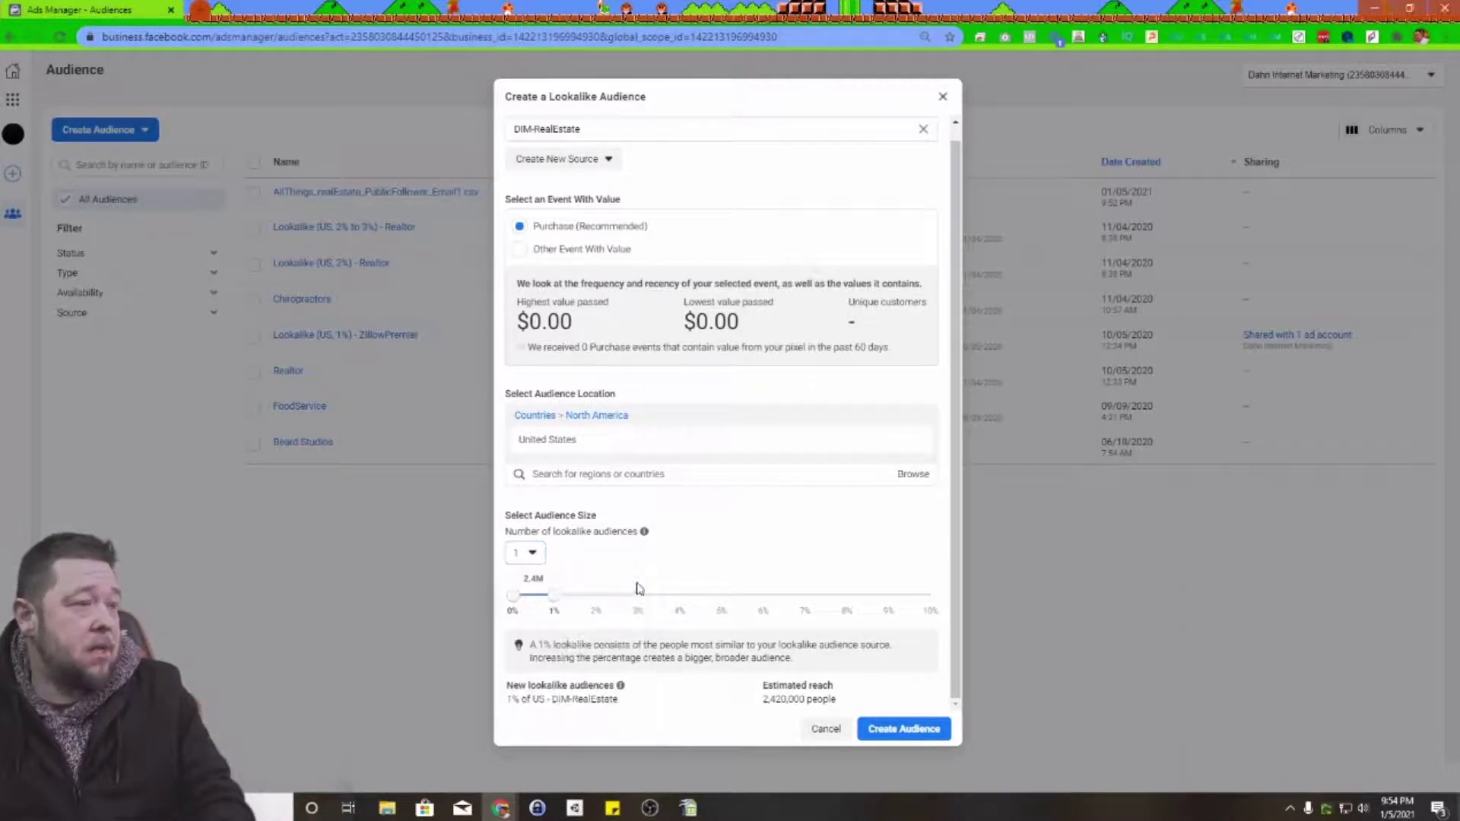
pyautogui.click(528, 553)
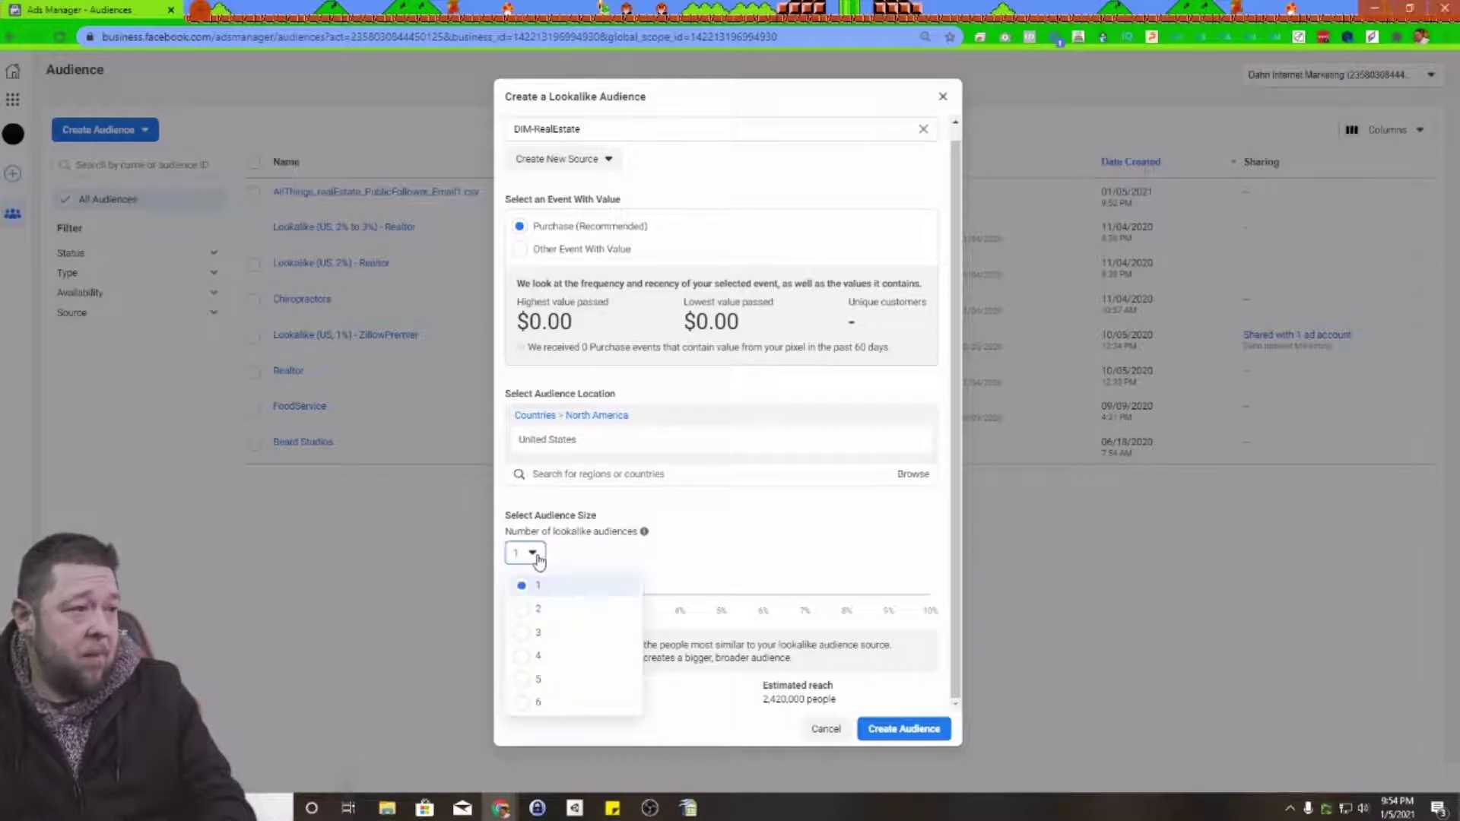
pyautogui.click(535, 609)
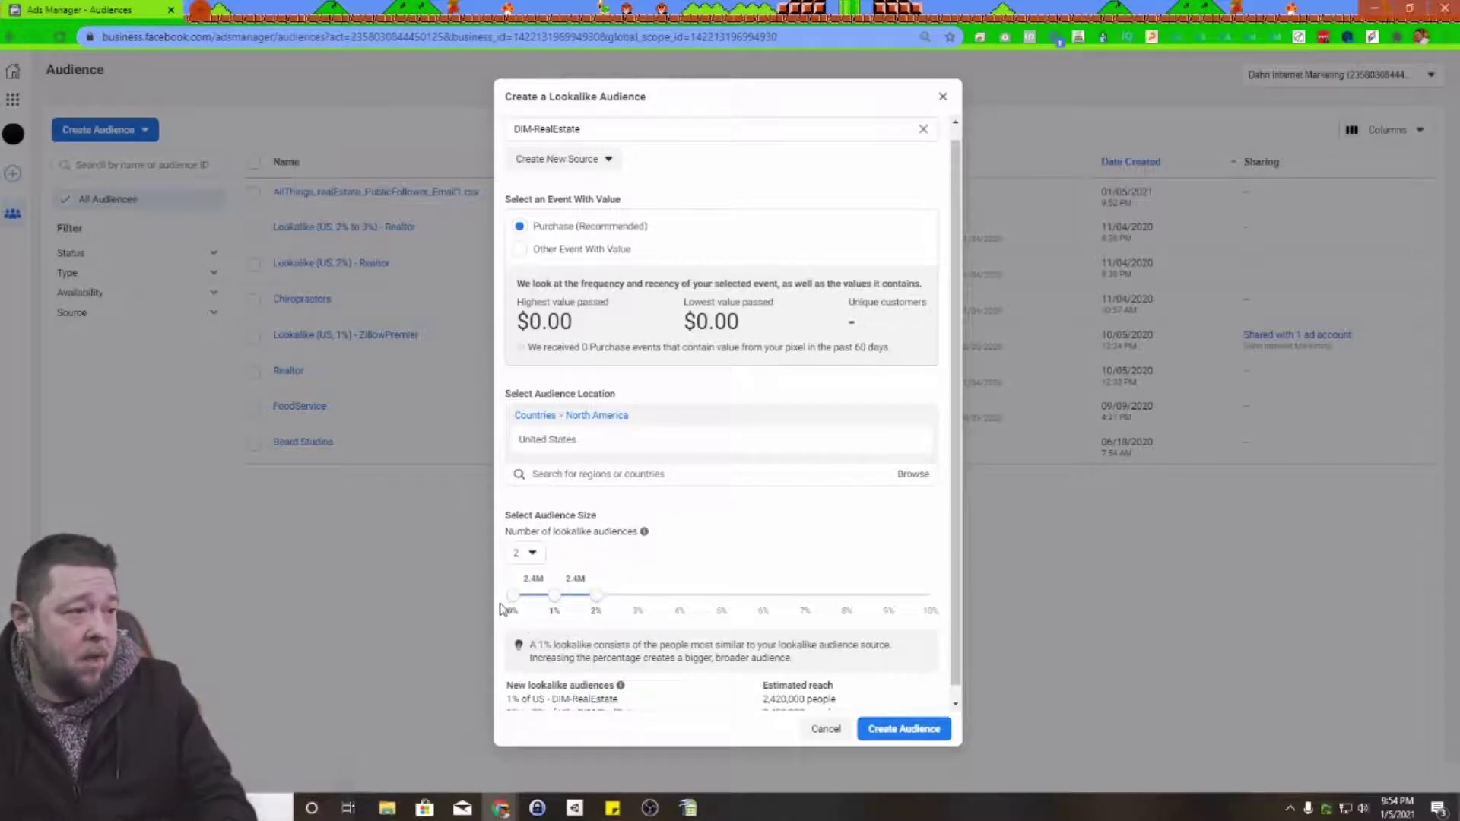
pyautogui.click(528, 553)
pyautogui.click(536, 638)
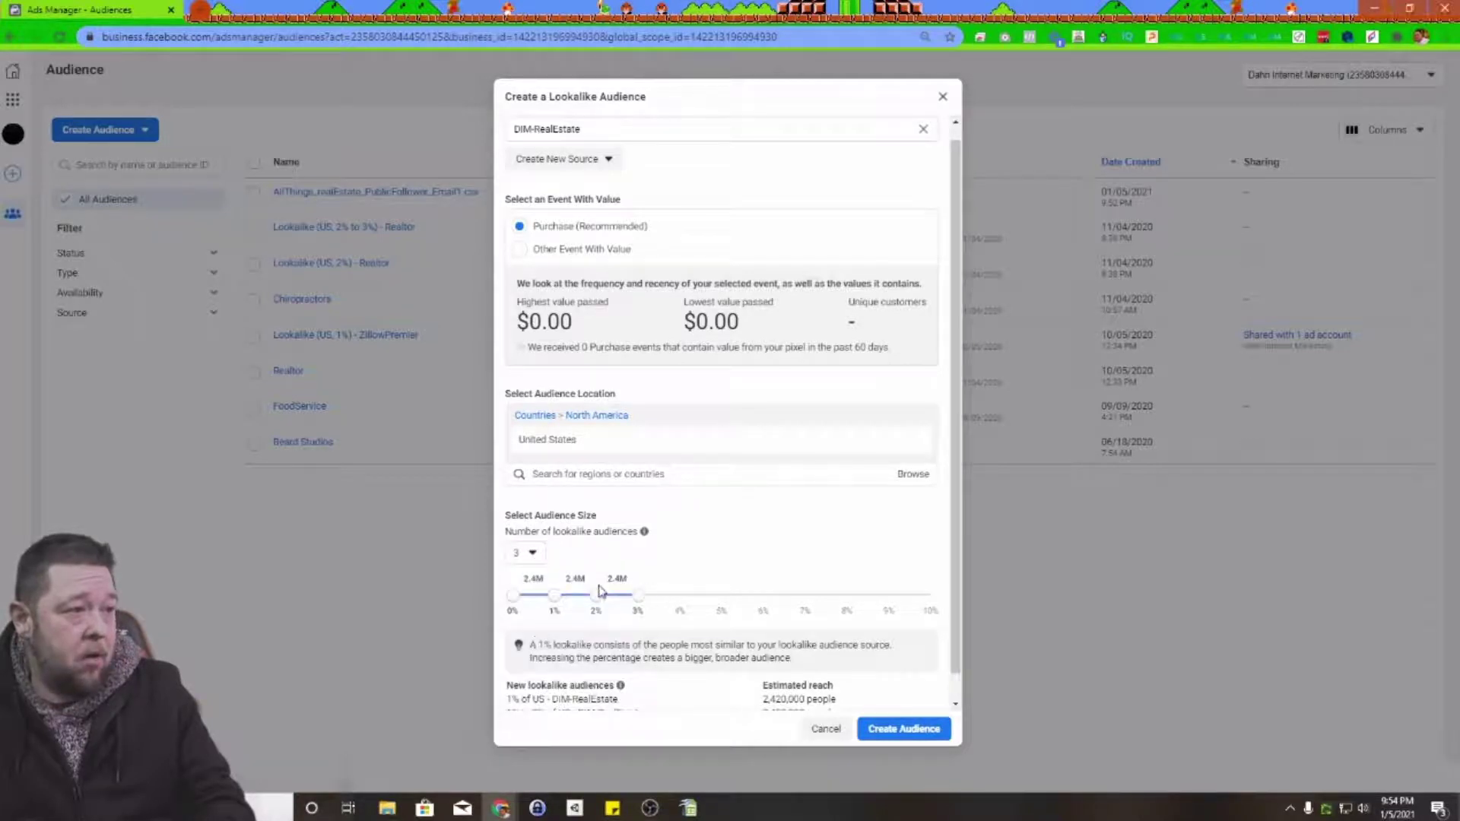
pyautogui.click(531, 558)
pyautogui.click(539, 593)
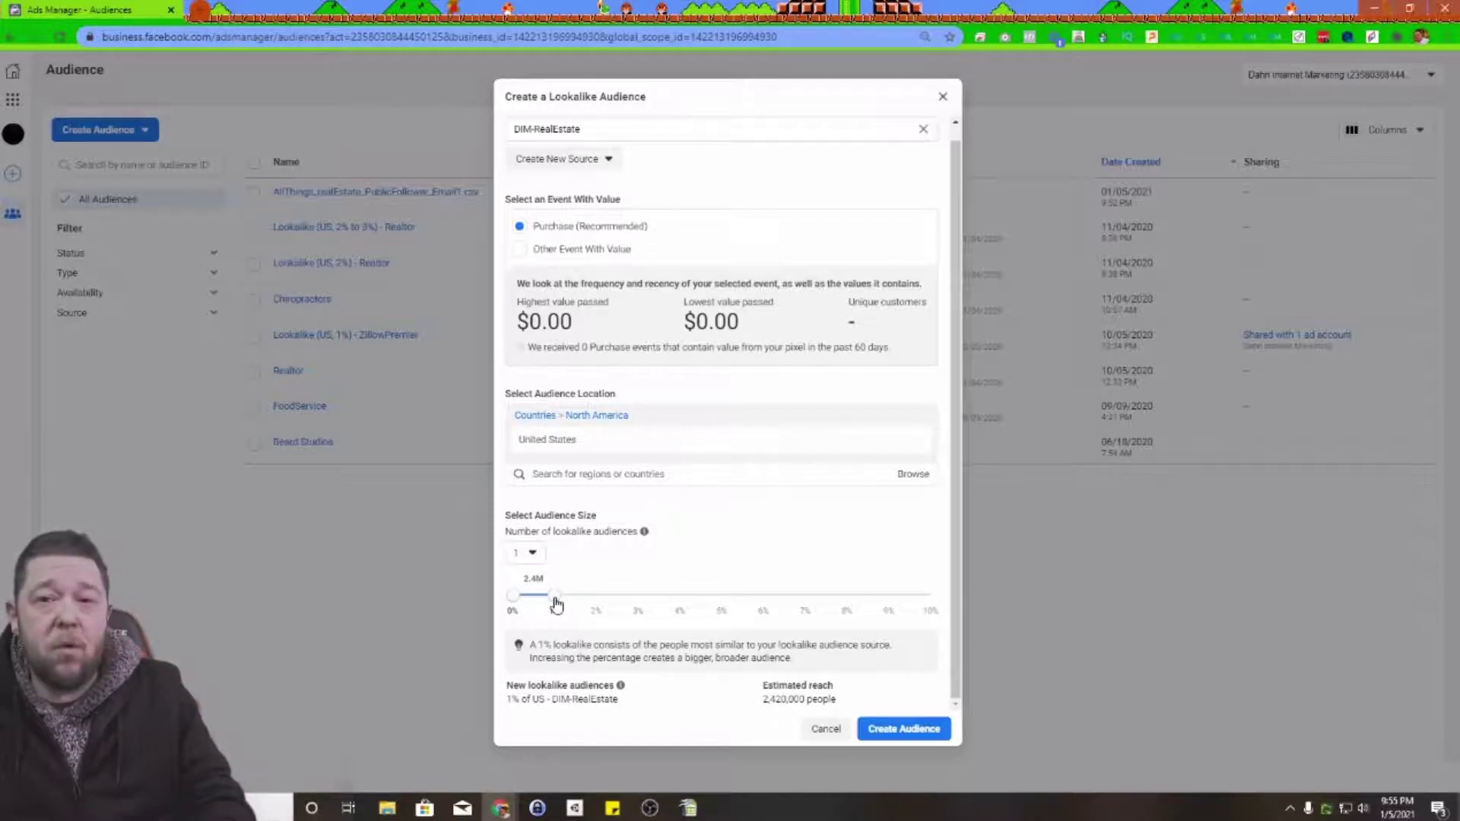
# Step: Drag the audience size slider between 1% and 10%, ending near 1%
pyautogui.moveTo(556, 603); pyautogui.dragTo(932, 610)
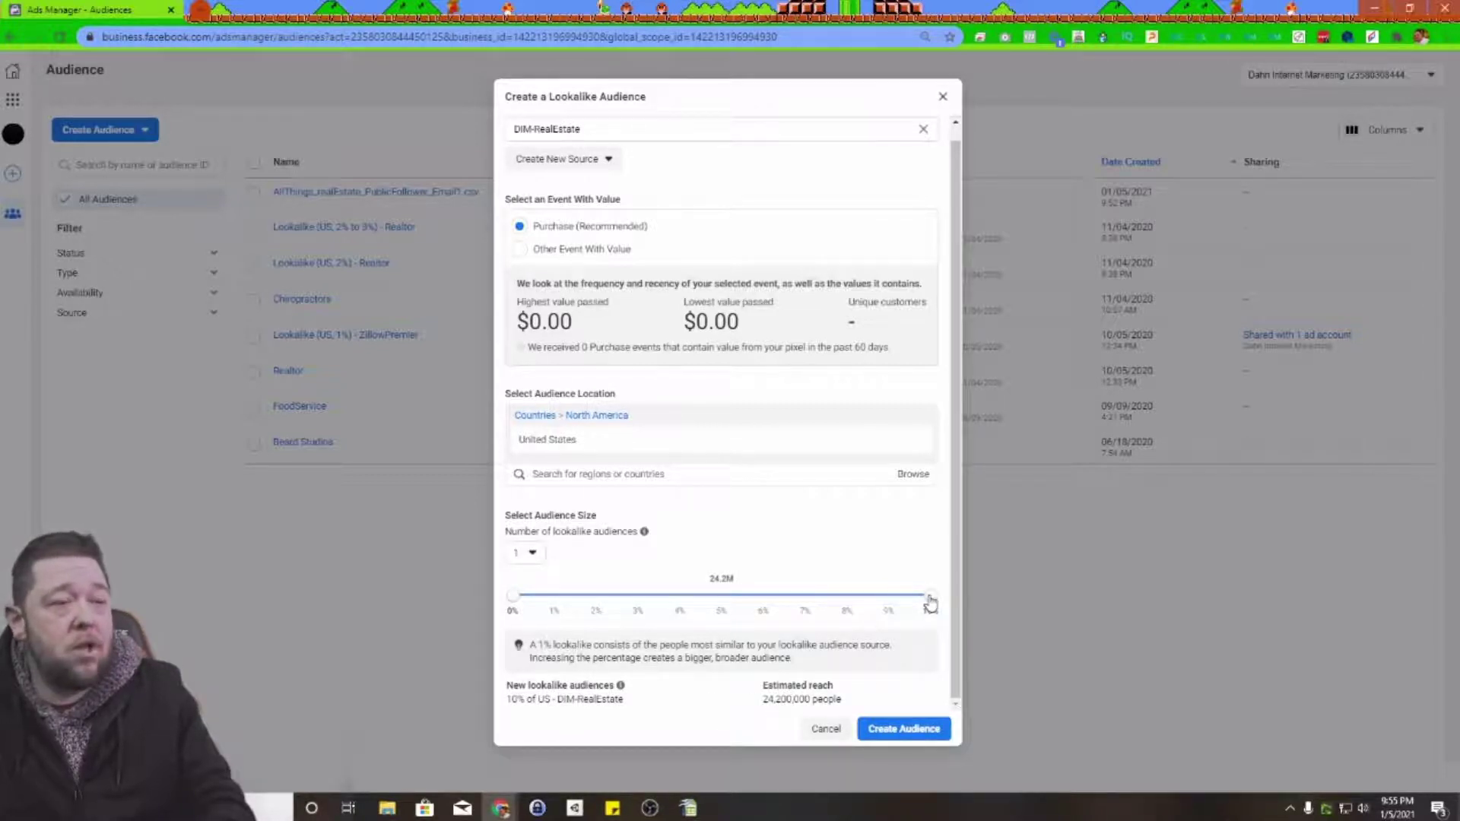
pyautogui.moveTo(929, 603); pyautogui.dragTo(594, 605)
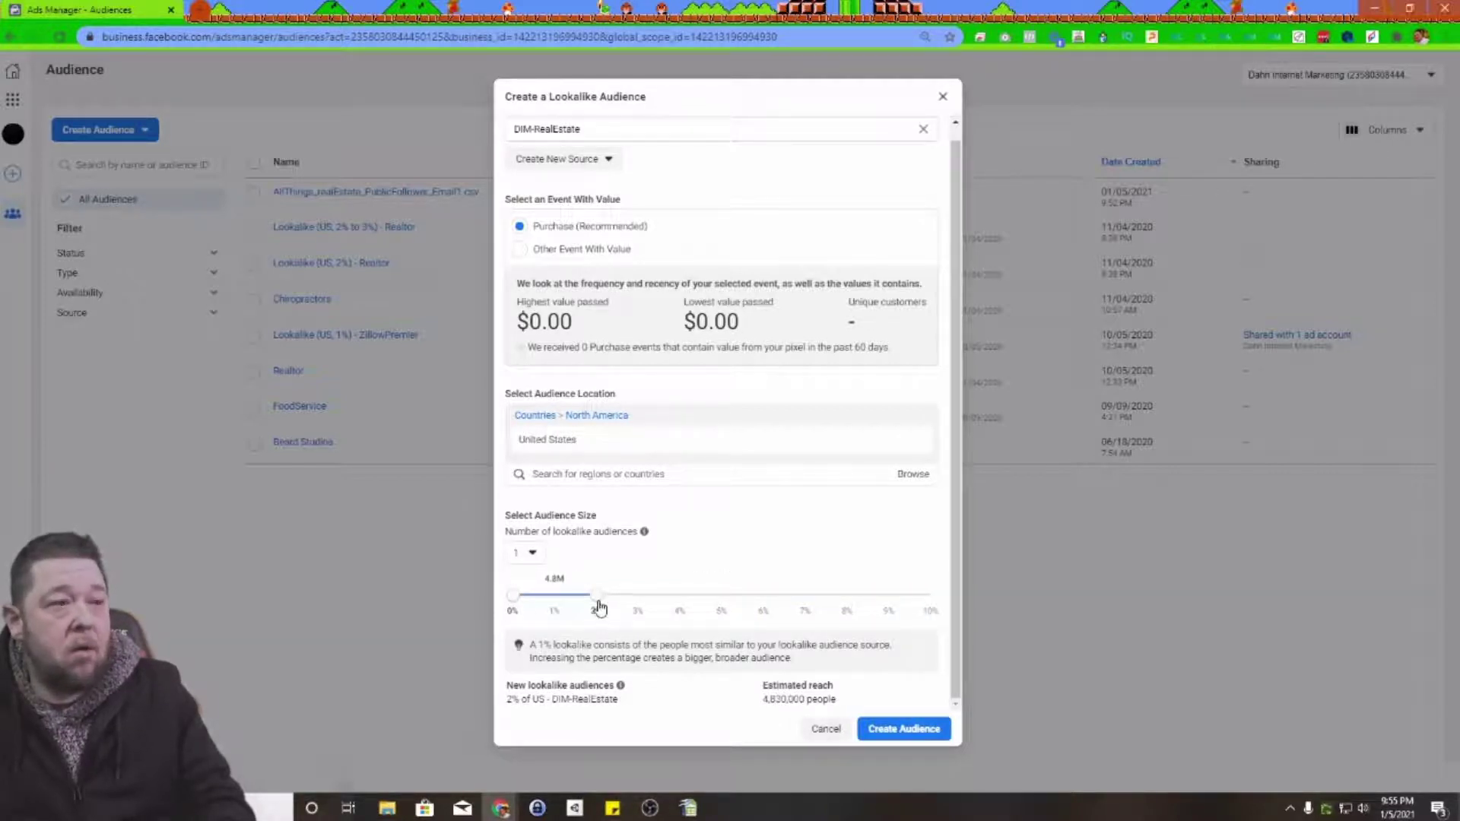
pyautogui.moveTo(598, 605); pyautogui.dragTo(555, 606)
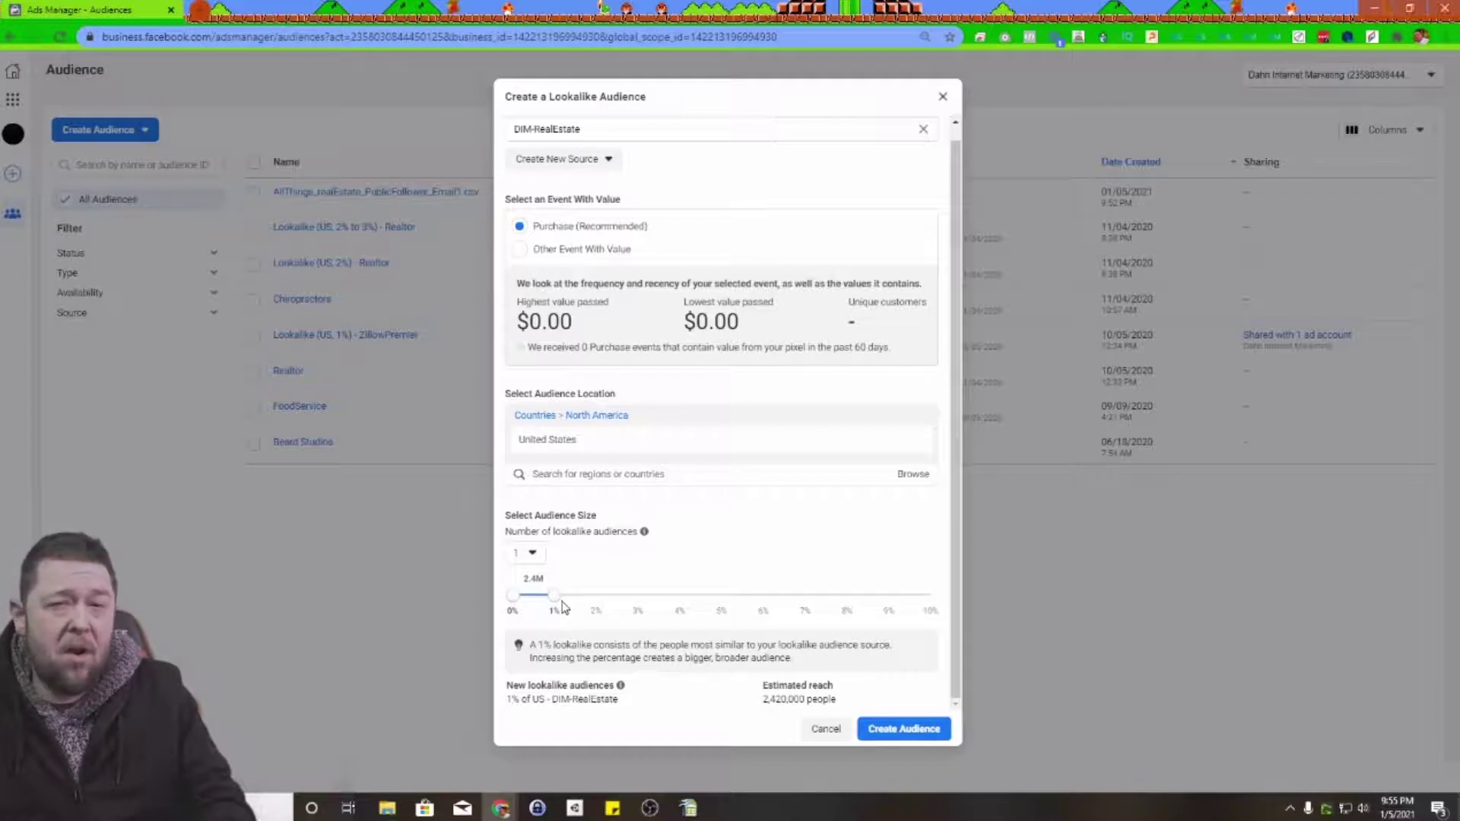
pyautogui.moveTo(554, 598)
pyautogui.mouseDown()
pyautogui.moveTo(633, 606)
pyautogui.moveTo(572, 614)
pyautogui.mouseUp()
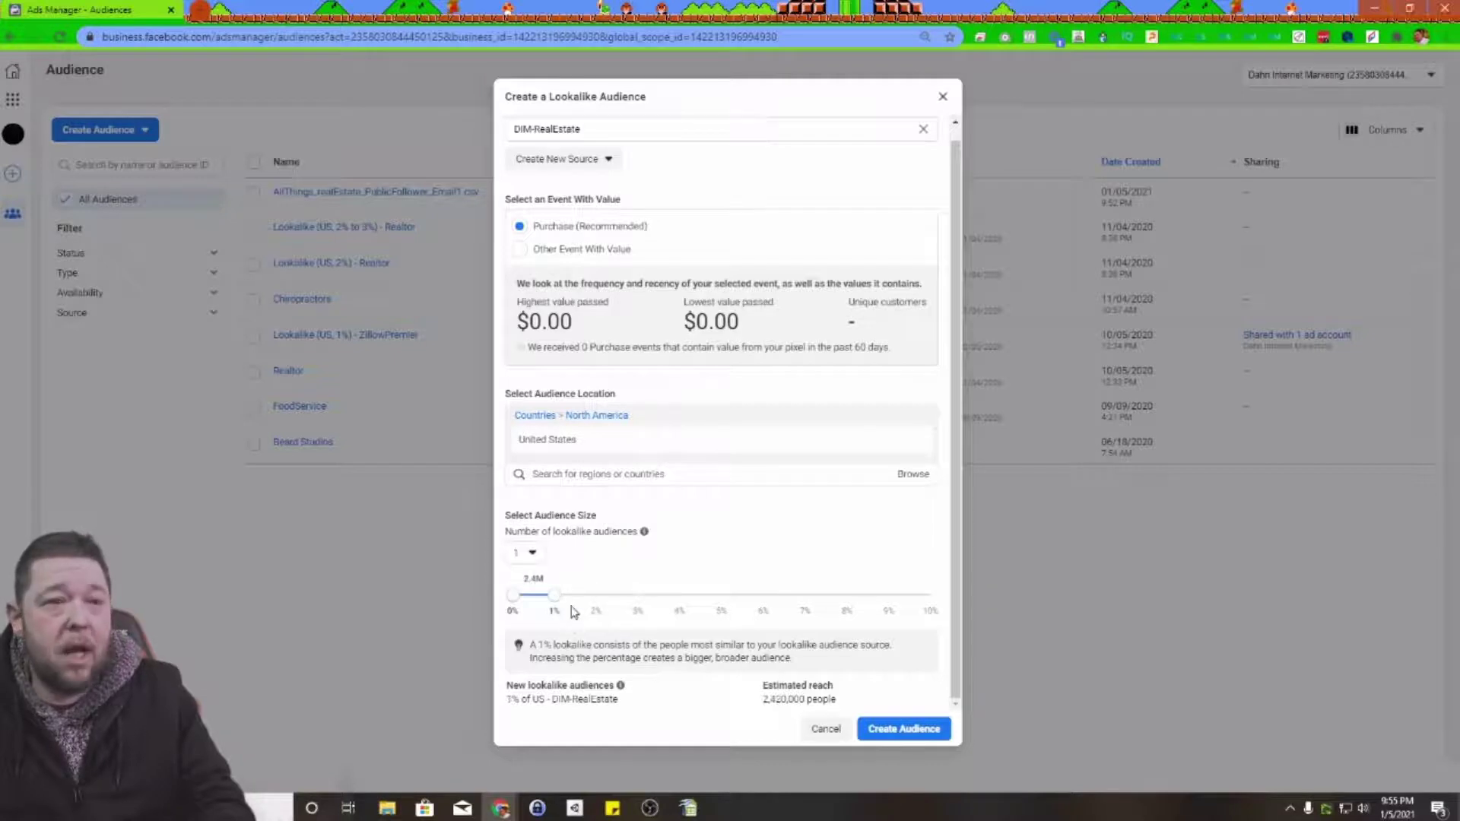
# Step: Try two lookalike audiences with a wider second range, then revert to one
pyautogui.click(532, 554)
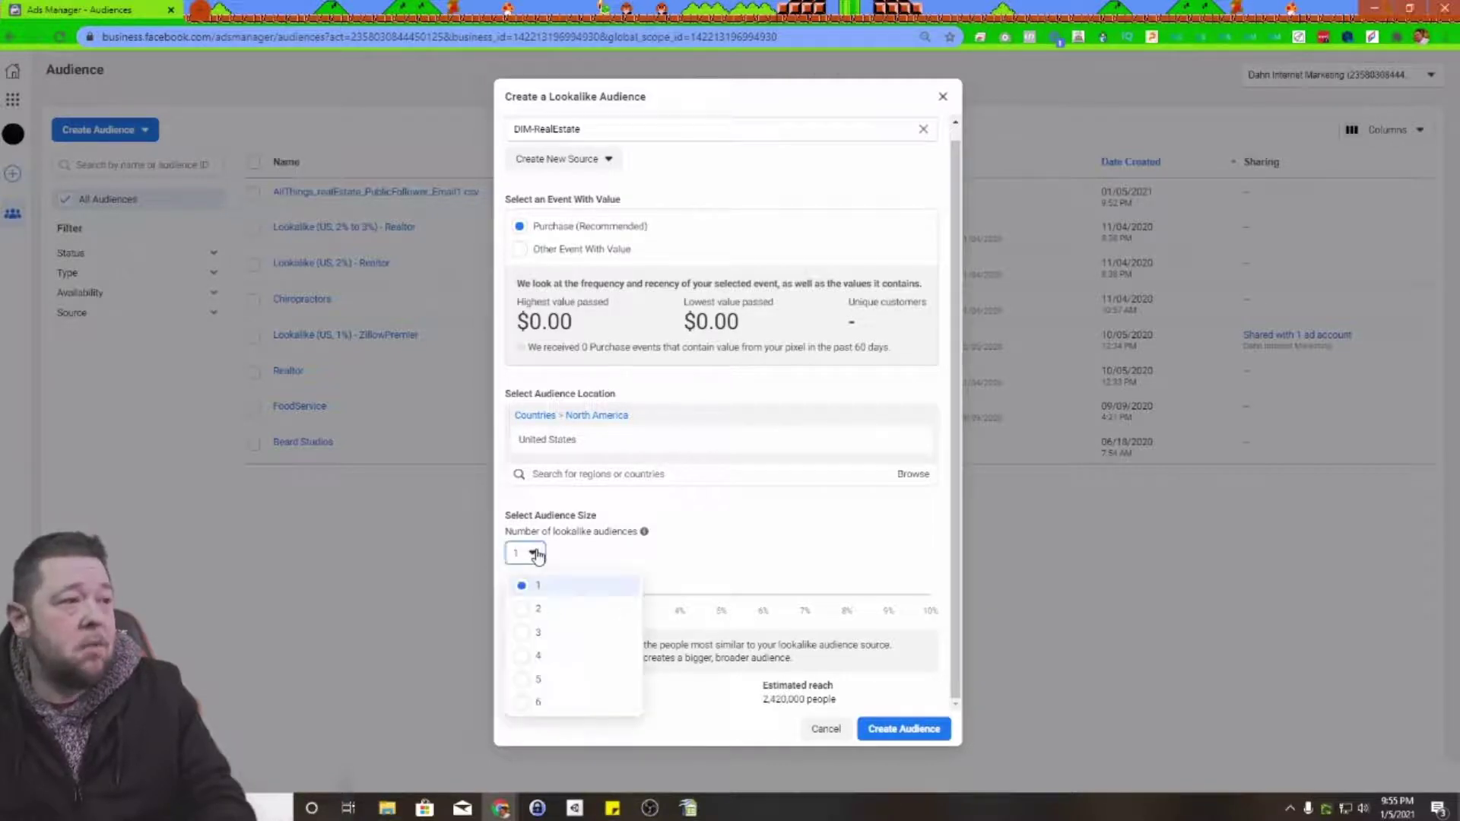
pyautogui.click(543, 616)
pyautogui.moveTo(597, 600); pyautogui.dragTo(679, 602)
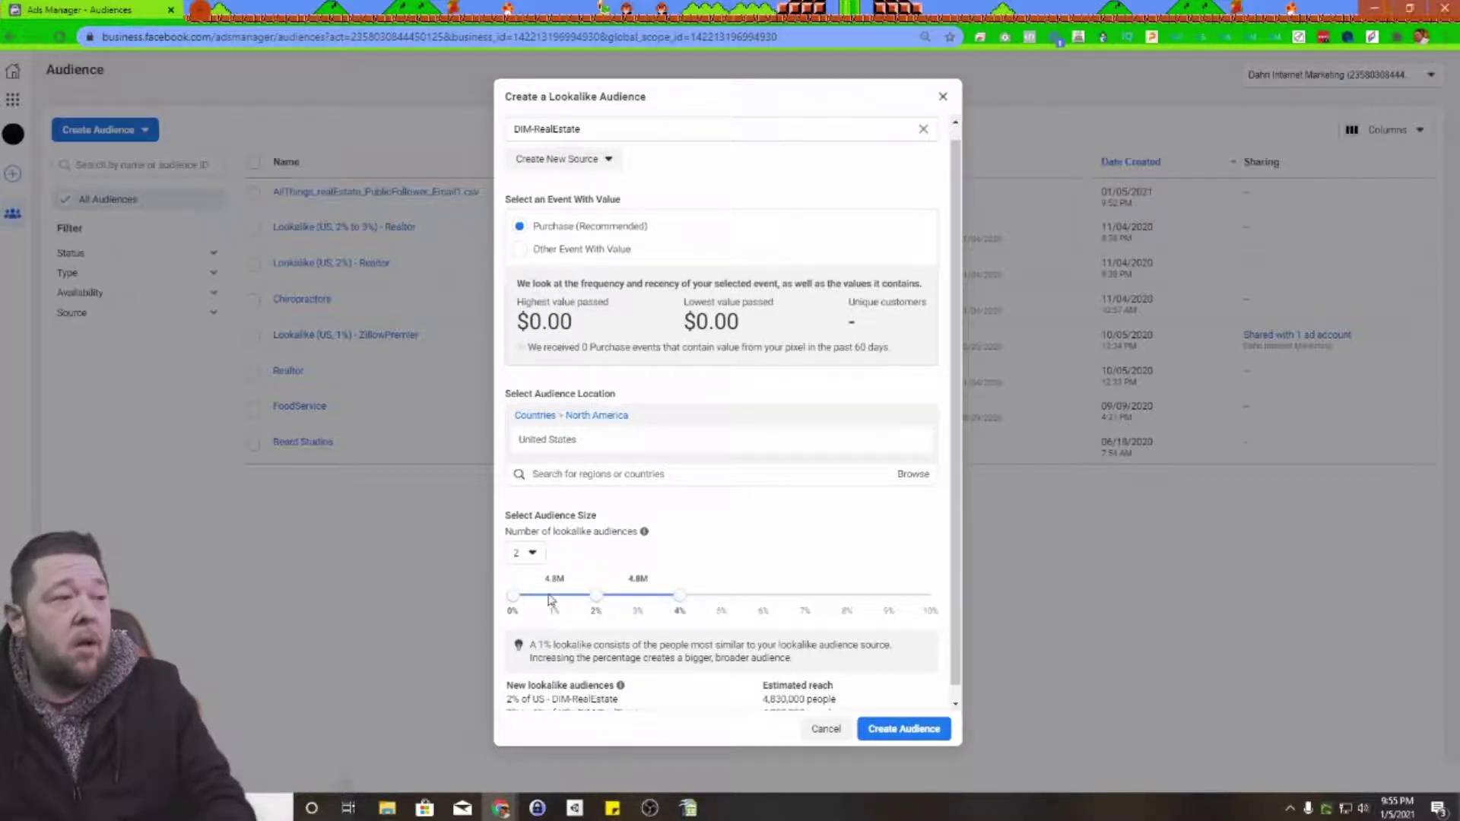
pyautogui.click(532, 554)
pyautogui.click(517, 585)
# Step: Cancel the lookalike, compare ZillowPremier and Lookalike audience sizes, then move Ads Manager aside
pyautogui.click(824, 729)
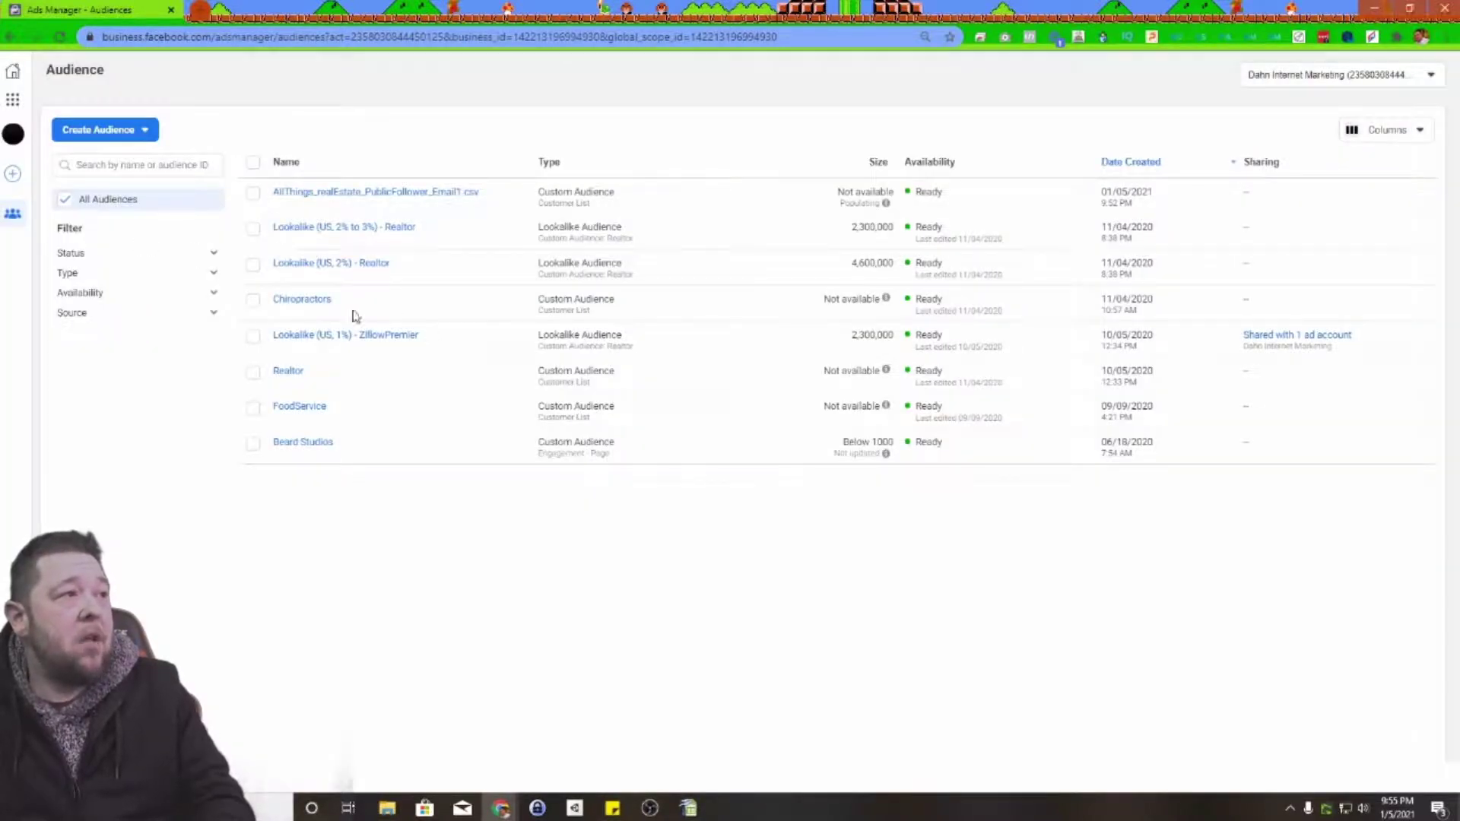
pyautogui.moveTo(296, 273)
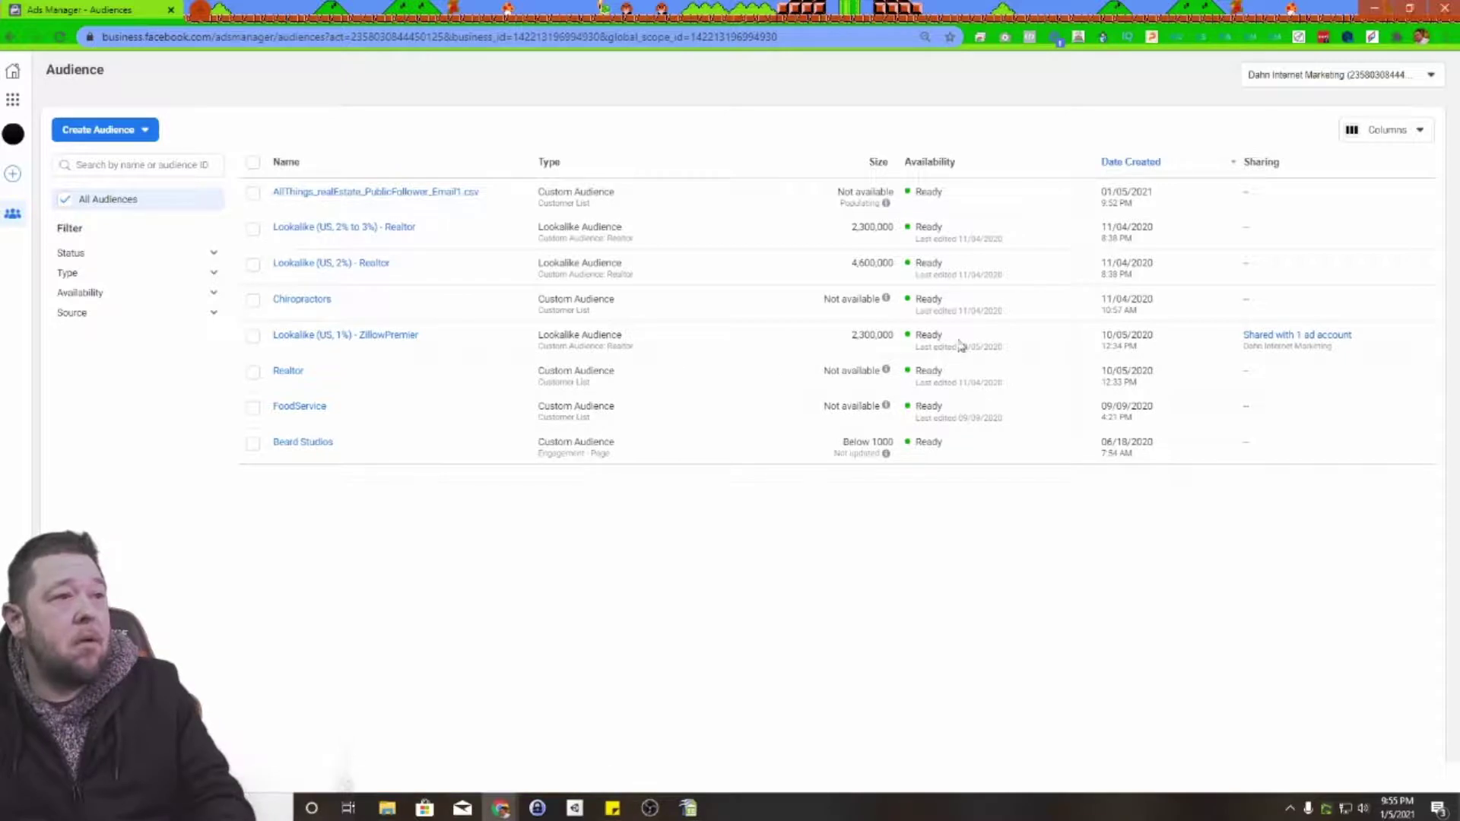
pyautogui.moveTo(848, 336); pyautogui.dragTo(890, 337)
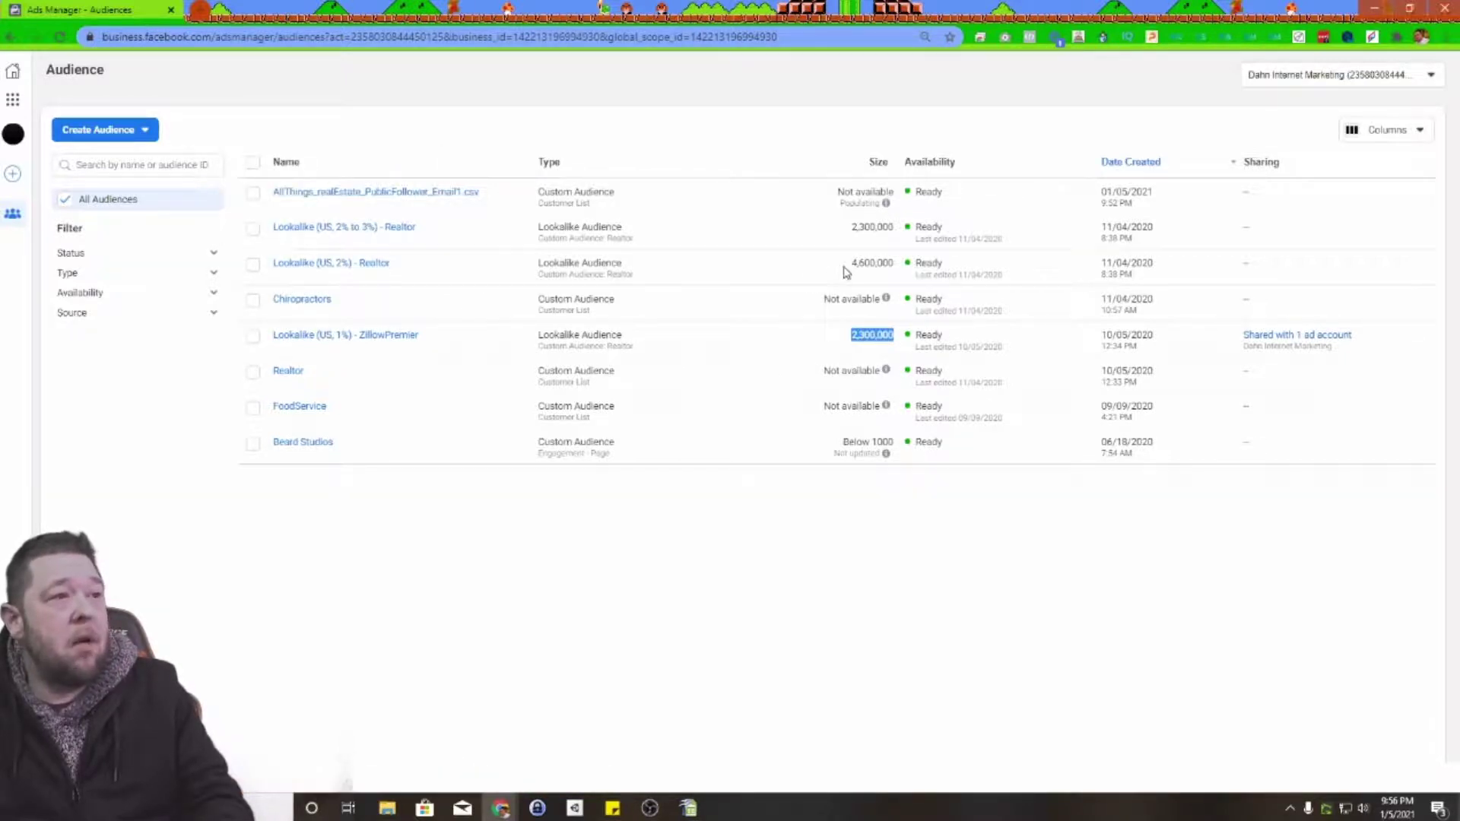
pyautogui.moveTo(846, 266); pyautogui.dragTo(882, 266)
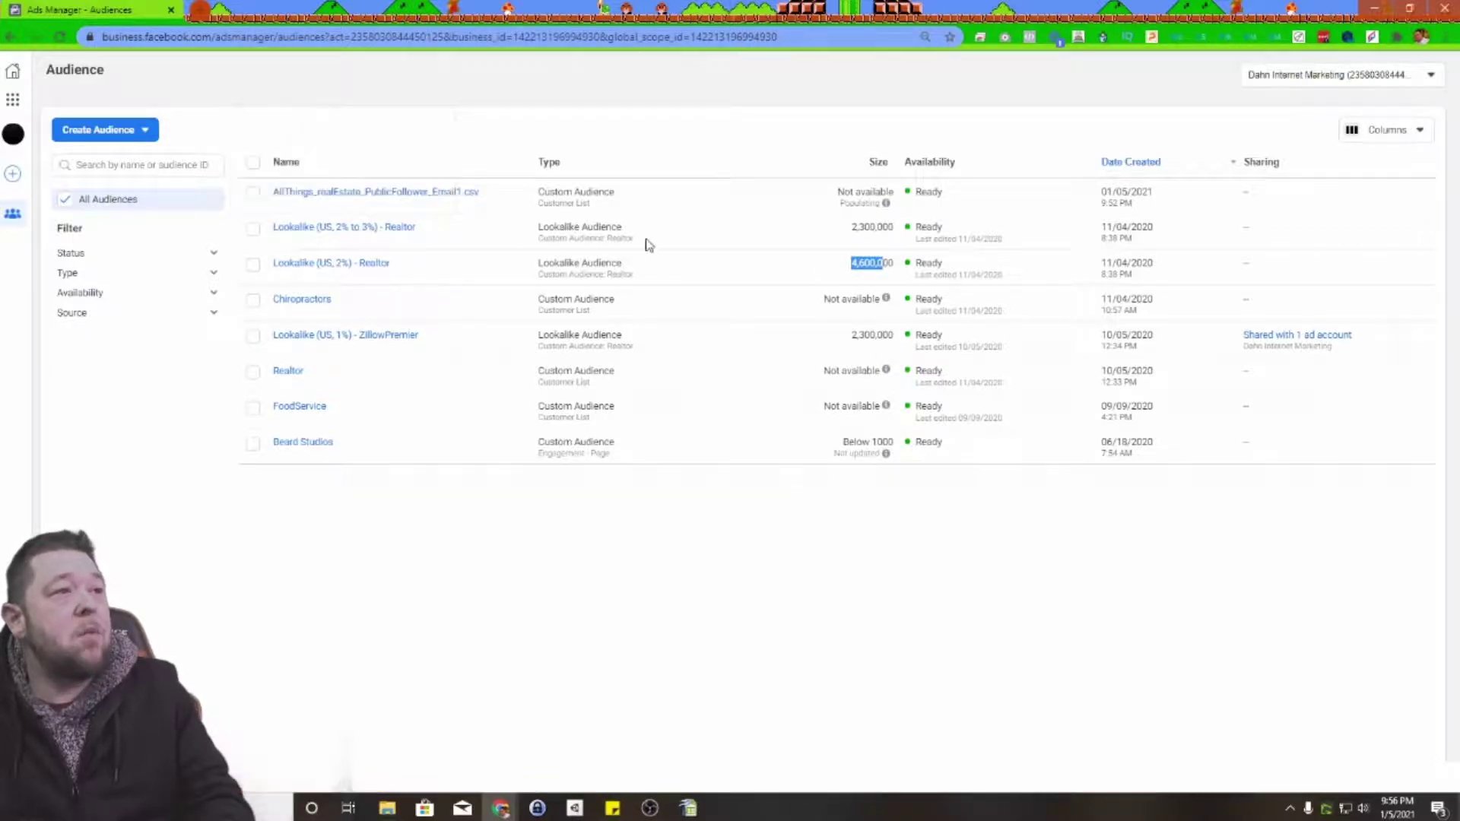
pyautogui.moveTo(847, 228); pyautogui.dragTo(894, 232)
pyautogui.click(834, 255)
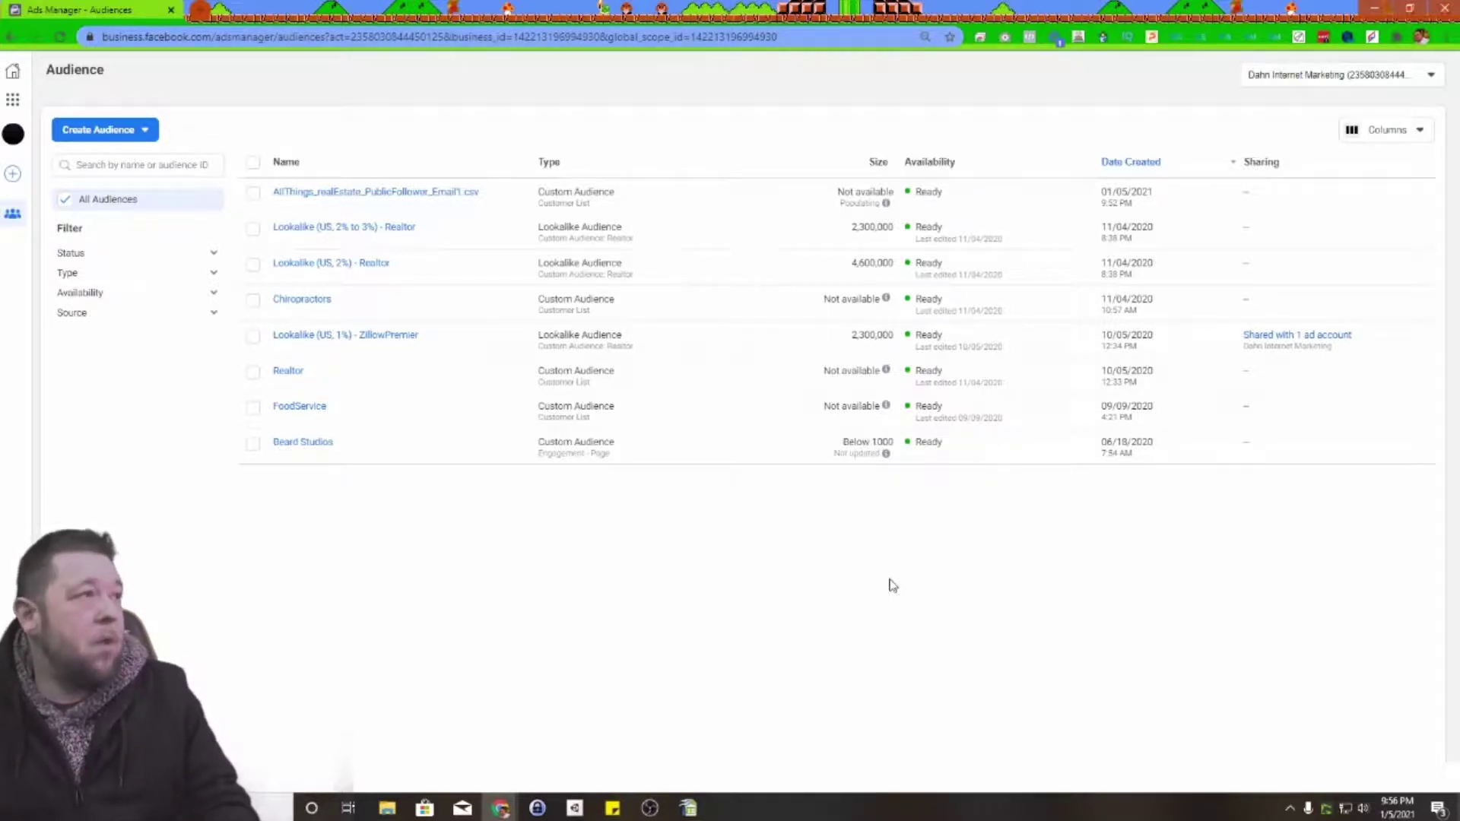
pyautogui.moveTo(1074, 10); pyautogui.dragTo(1126, 95)
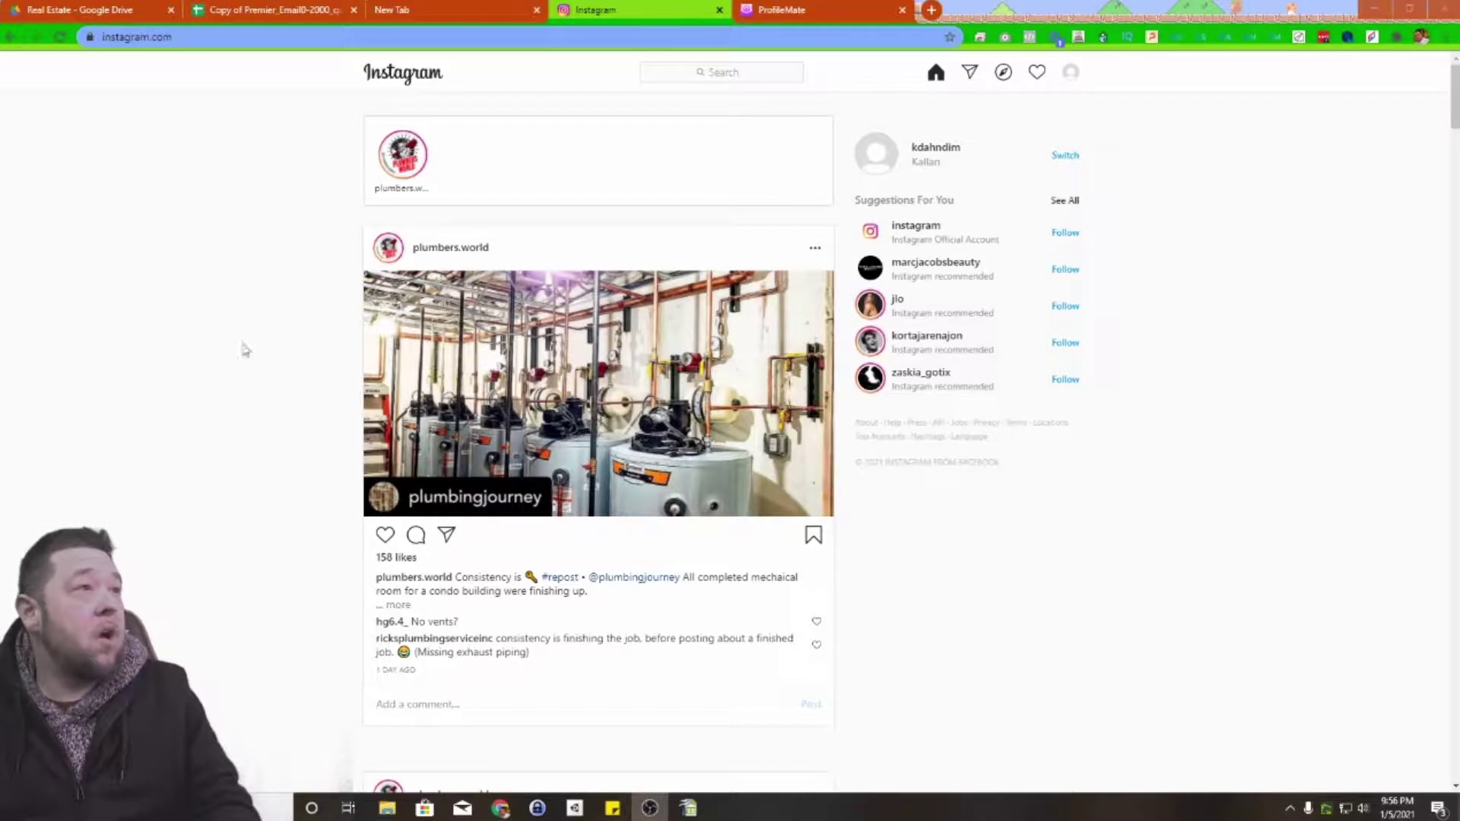
# Step: Search Instagram for zillow, visit the zillow profile, then open premieragent from the results
pyautogui.click(744, 73)
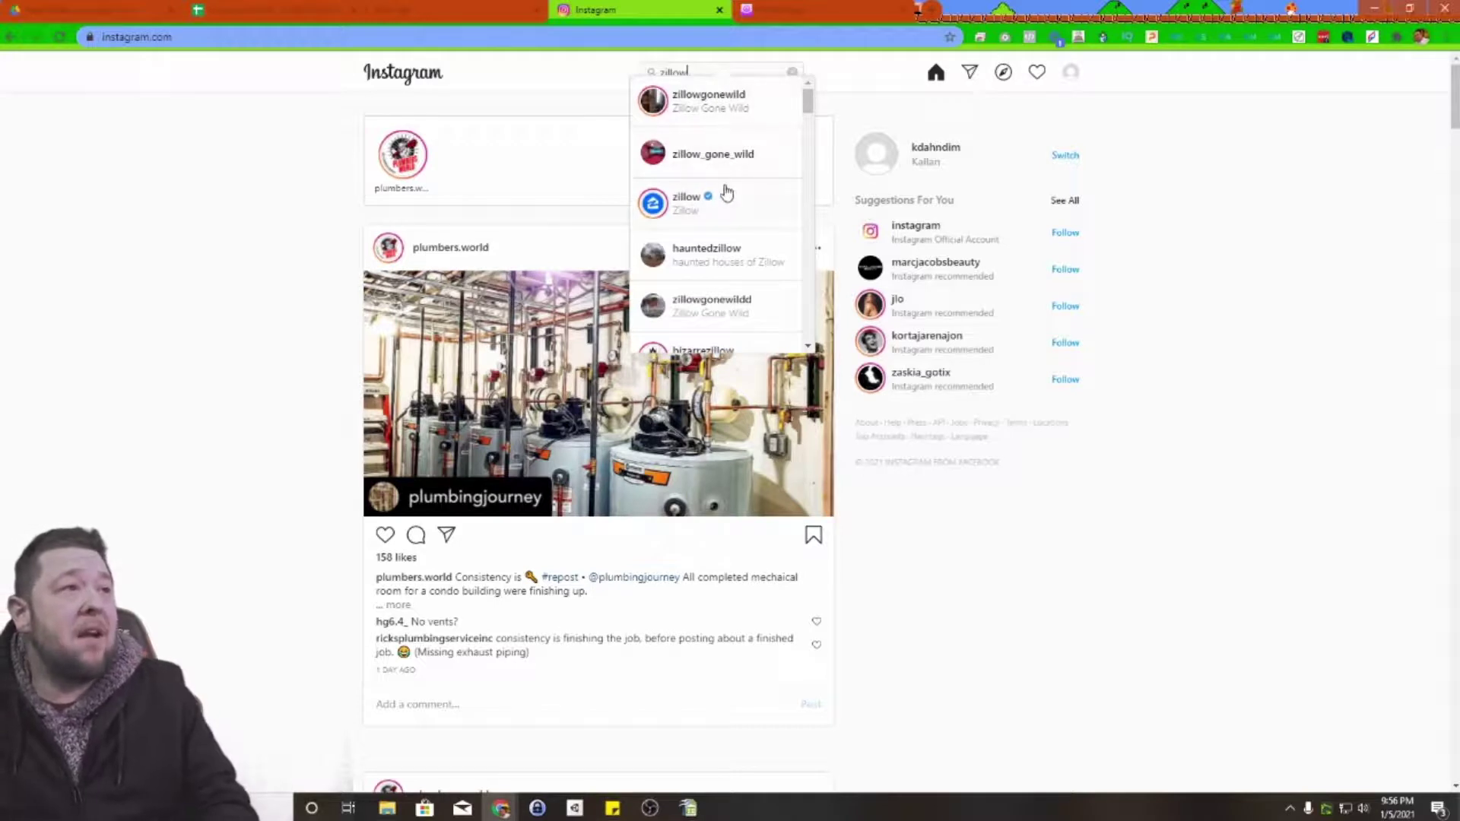
pyautogui.click(744, 200)
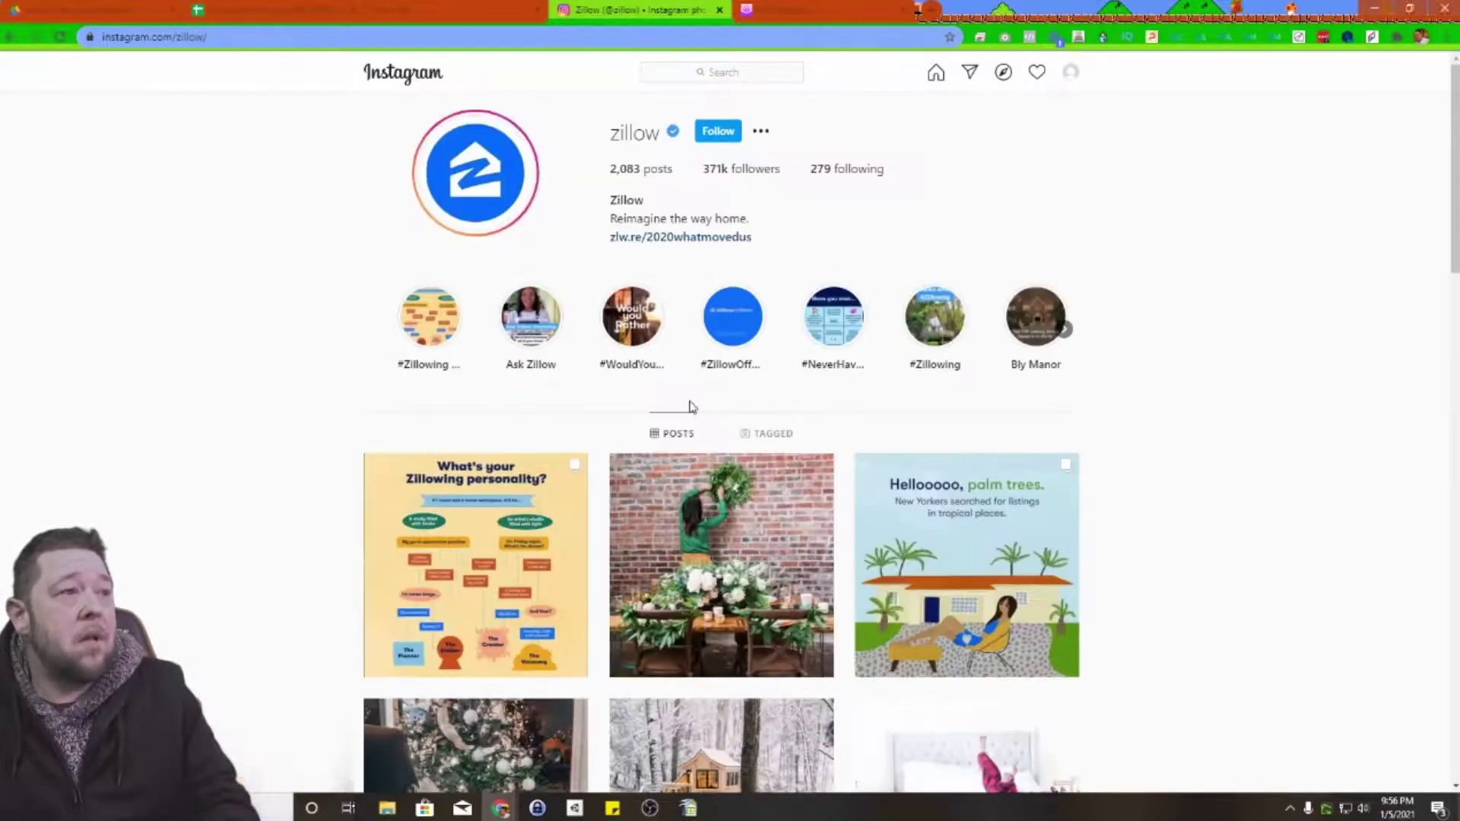
pyautogui.scroll(-4, 1186, 411)
pyautogui.scroll(4, 1186, 412)
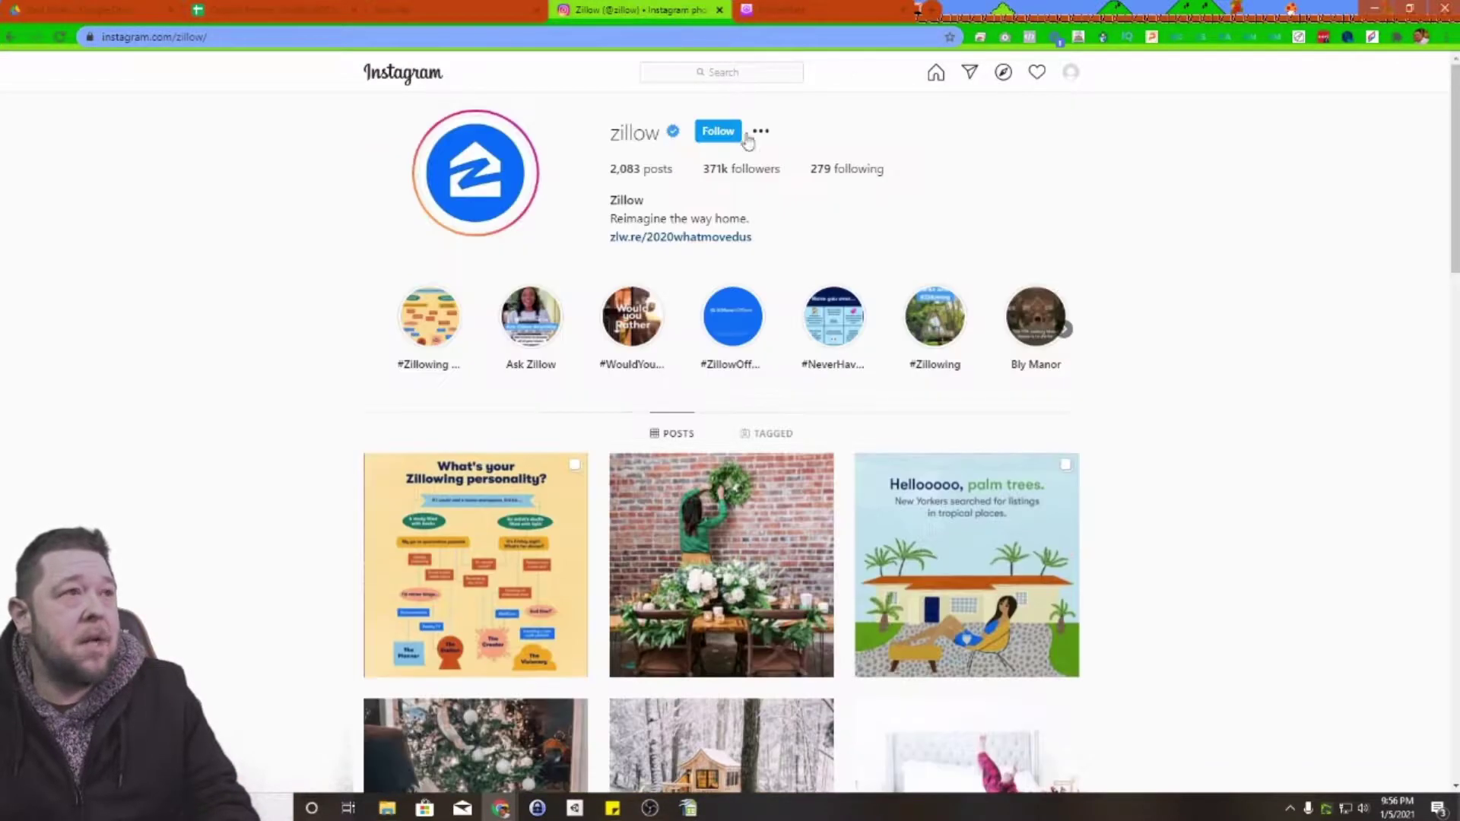
pyautogui.click(723, 72)
pyautogui.write('z')
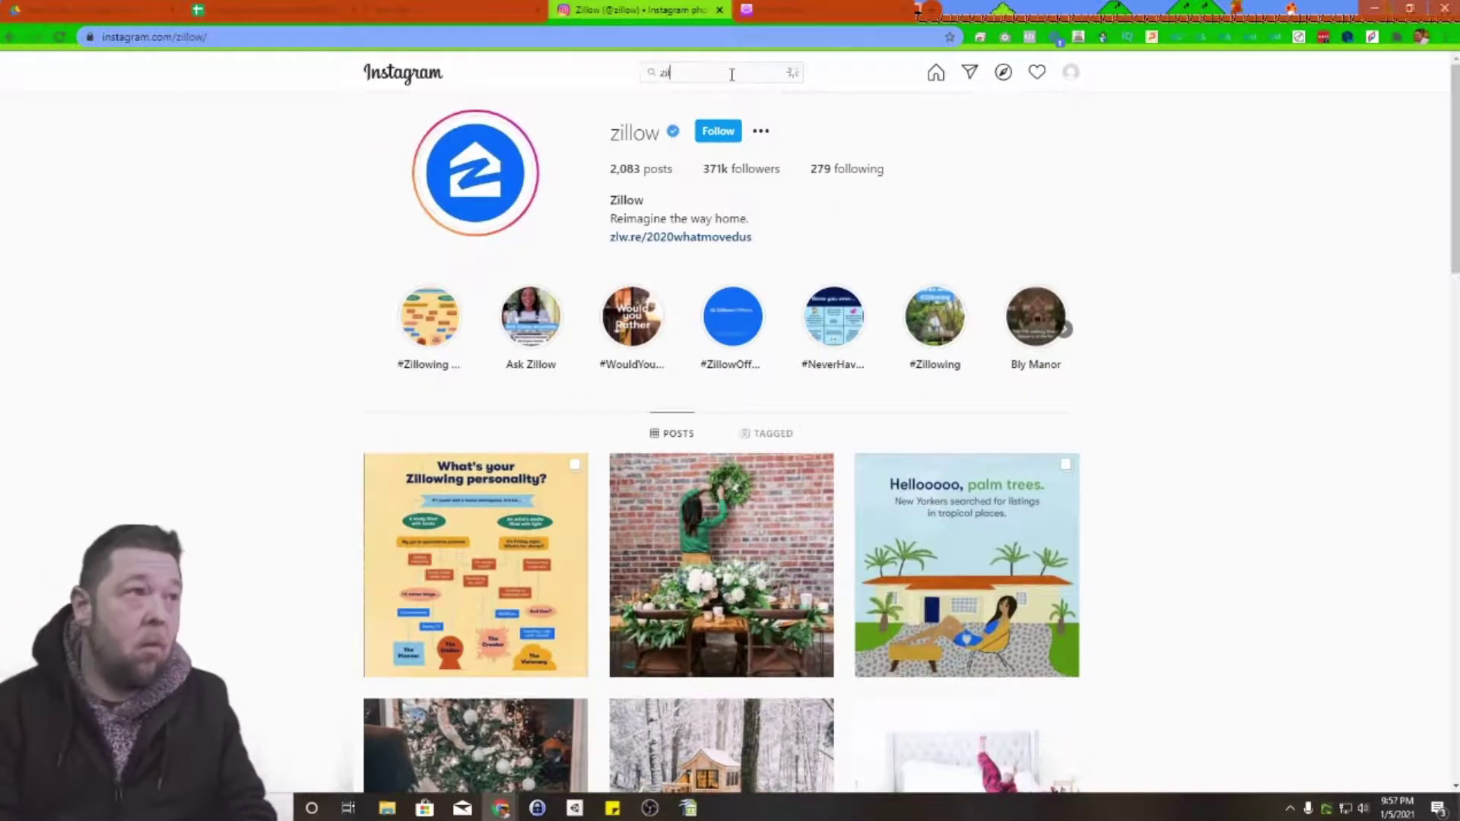
pyautogui.write('illowpre')
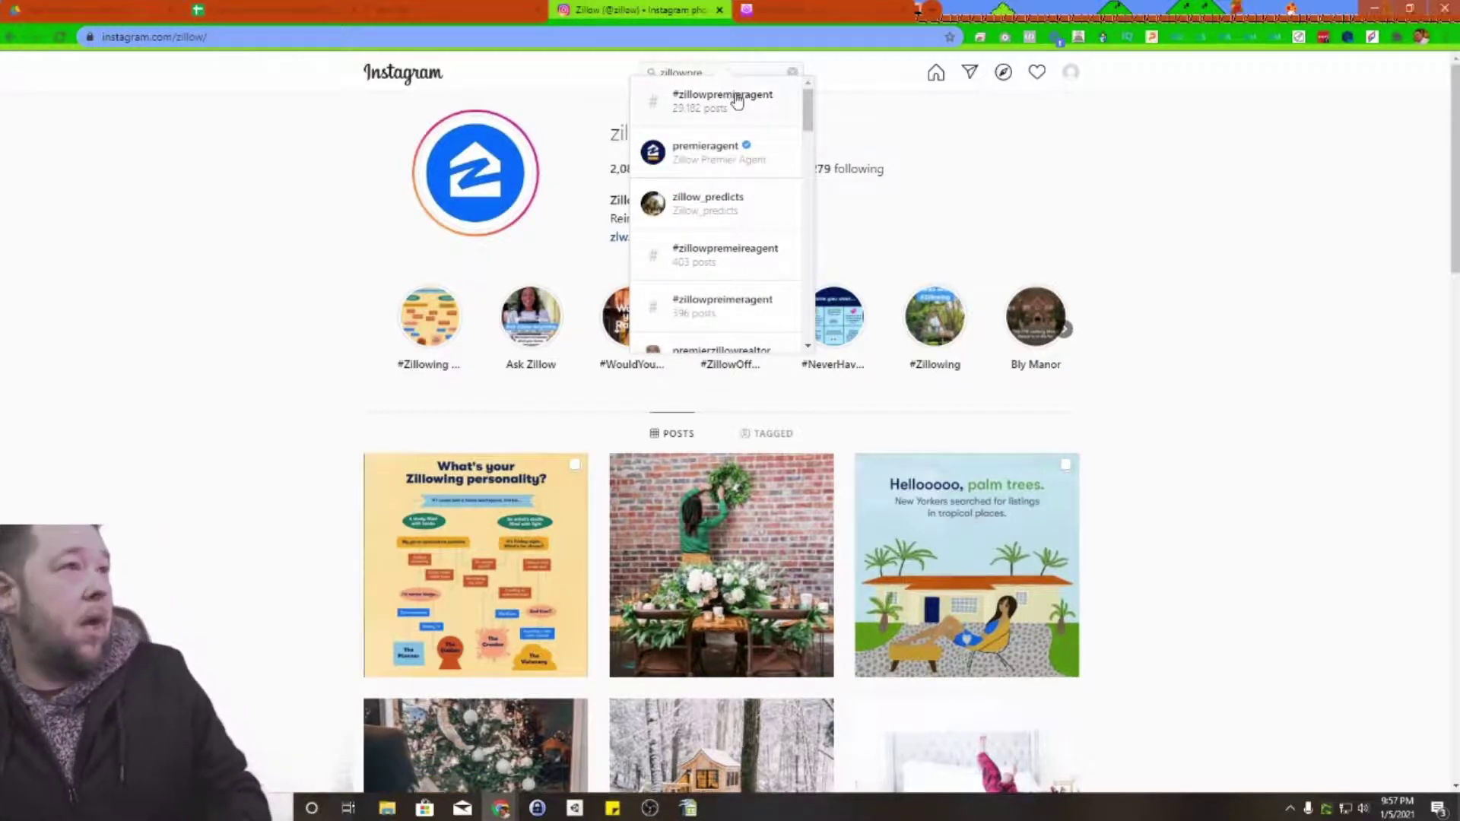
pyautogui.click(717, 152)
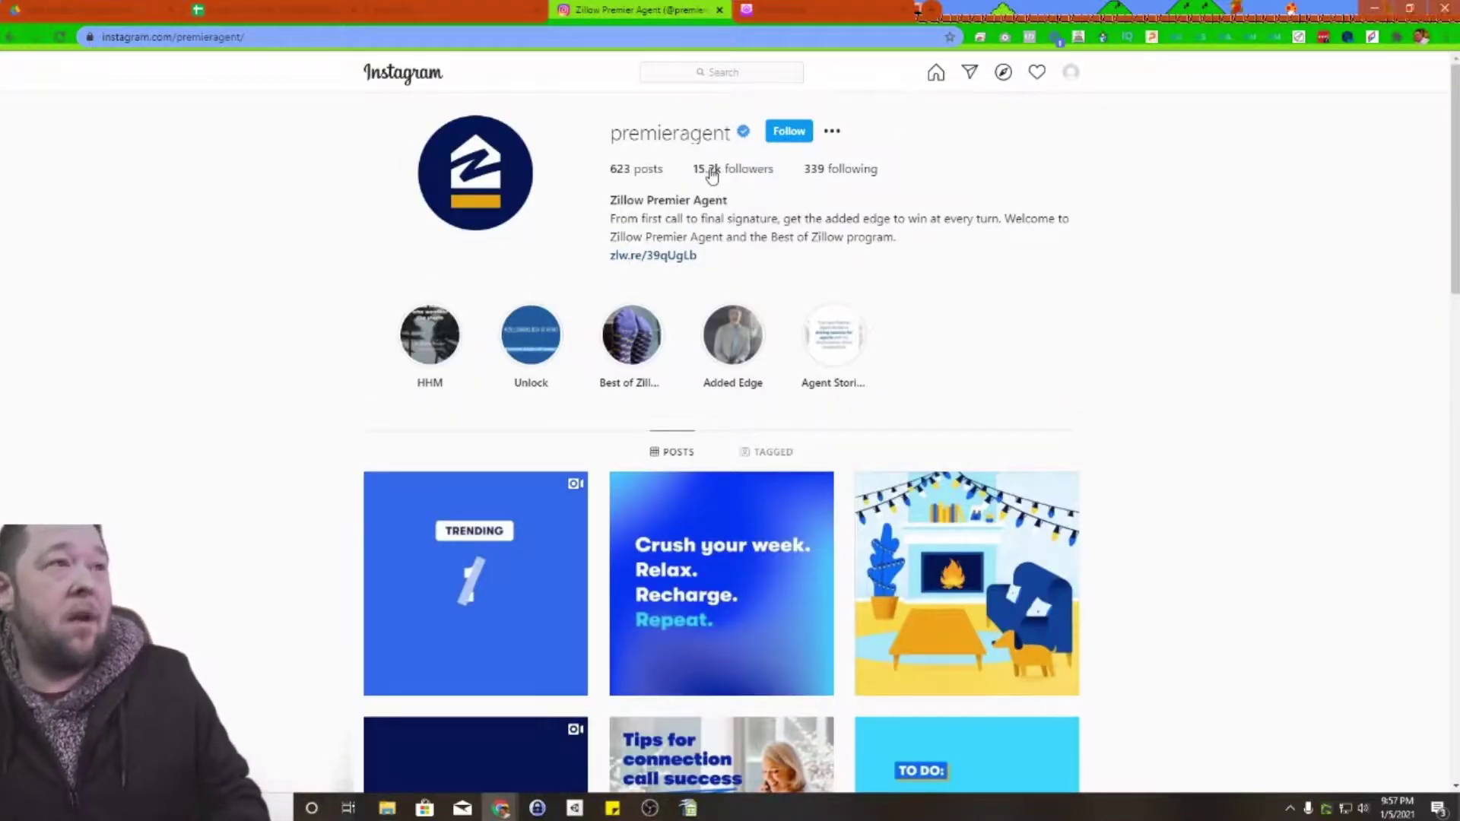
# Step: Open premieragent's followers and view two follower profiles, including a REMAX 4000 realtor
pyautogui.click(711, 174)
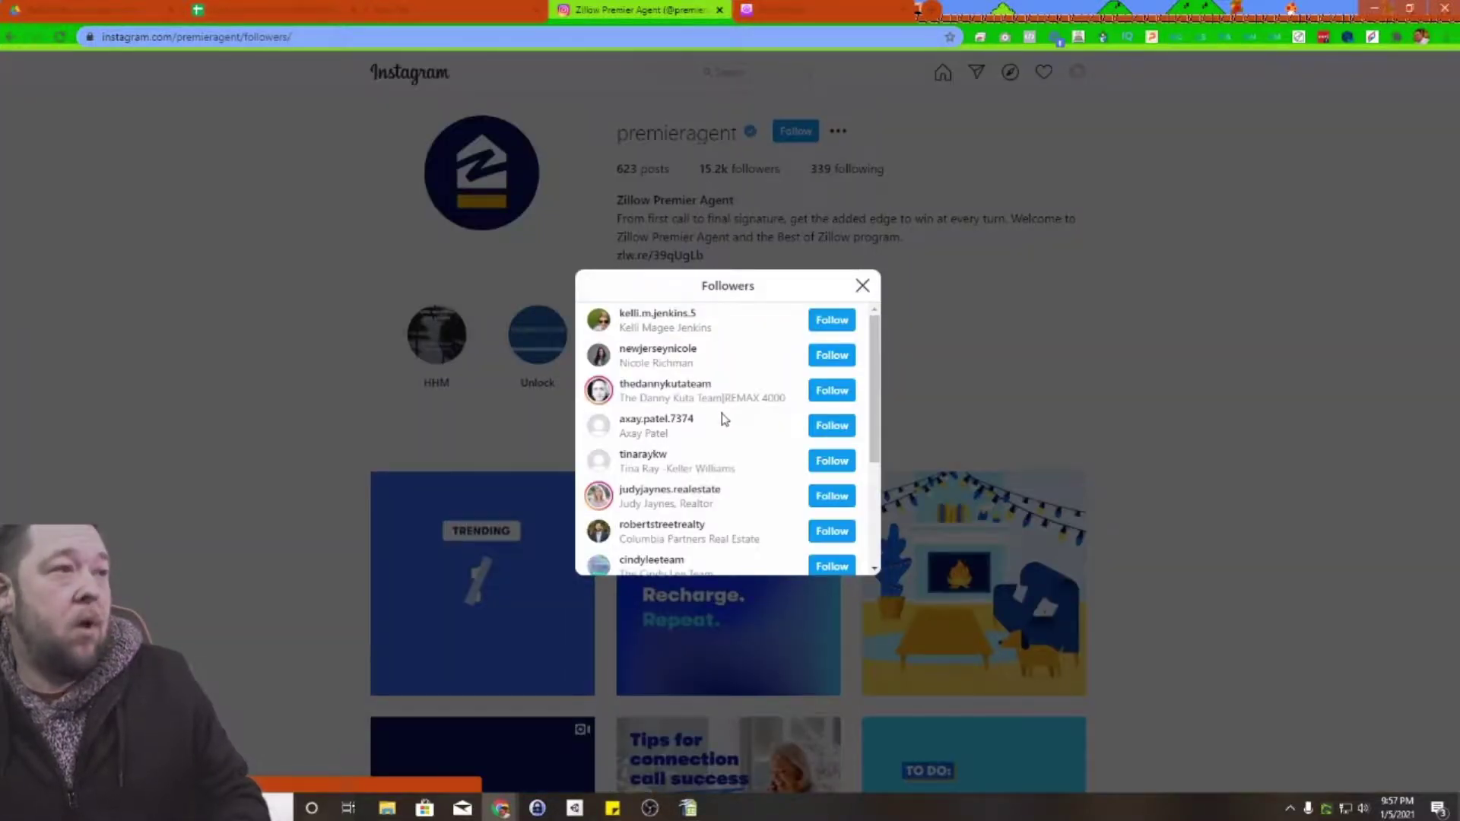
pyautogui.click(650, 314)
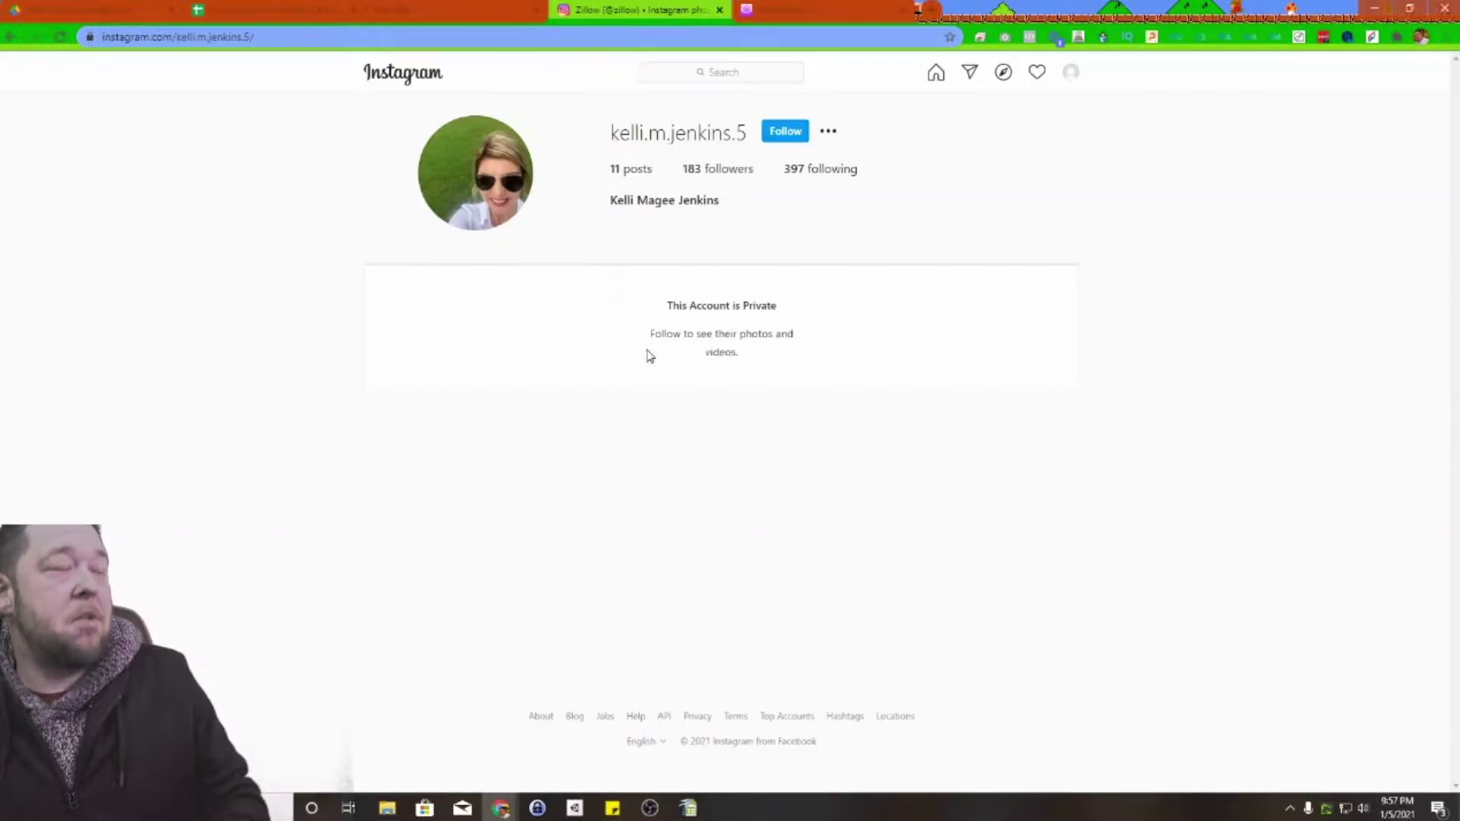
pyautogui.click(9, 39)
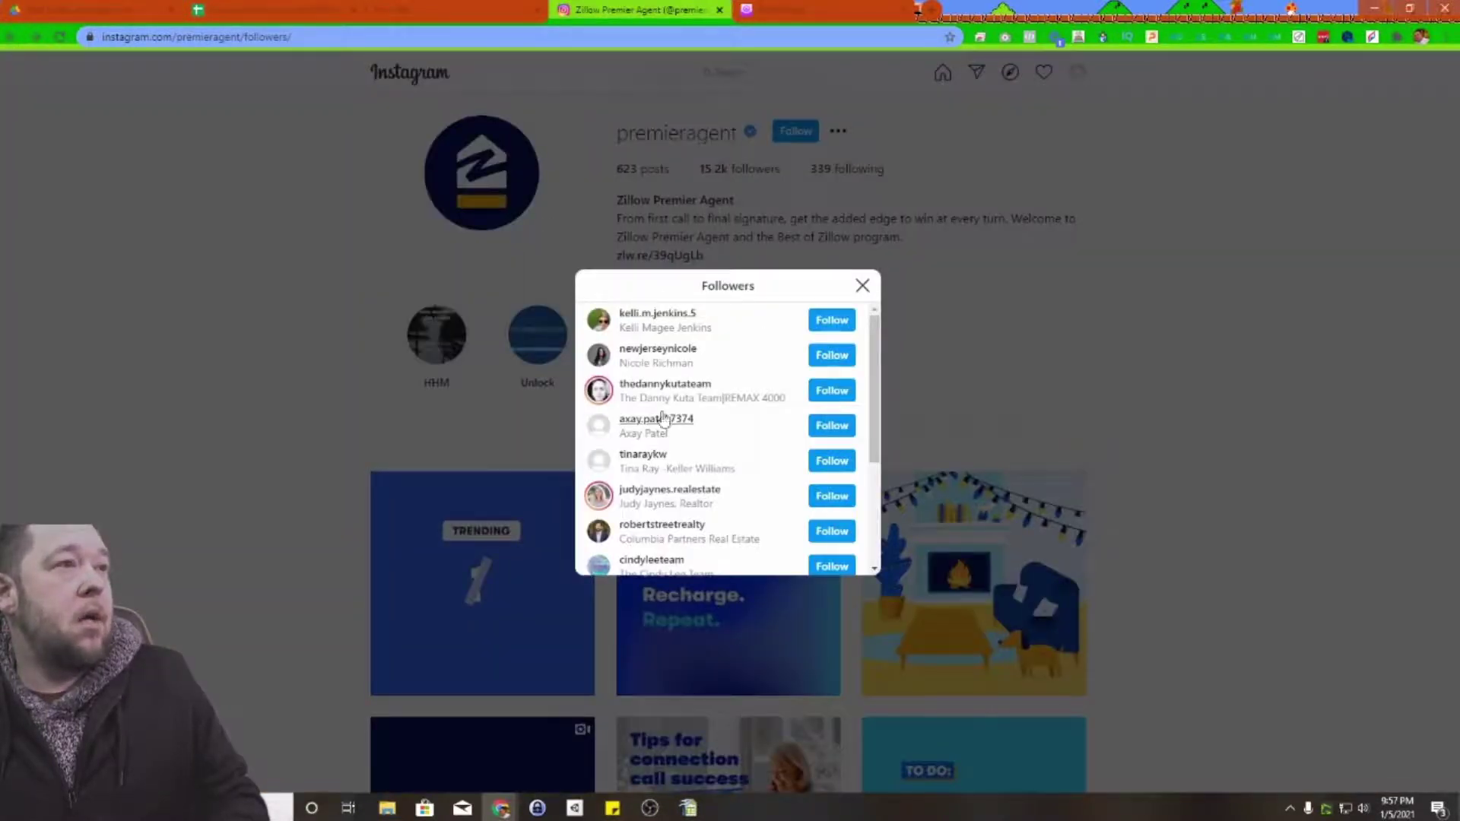
pyautogui.click(667, 384)
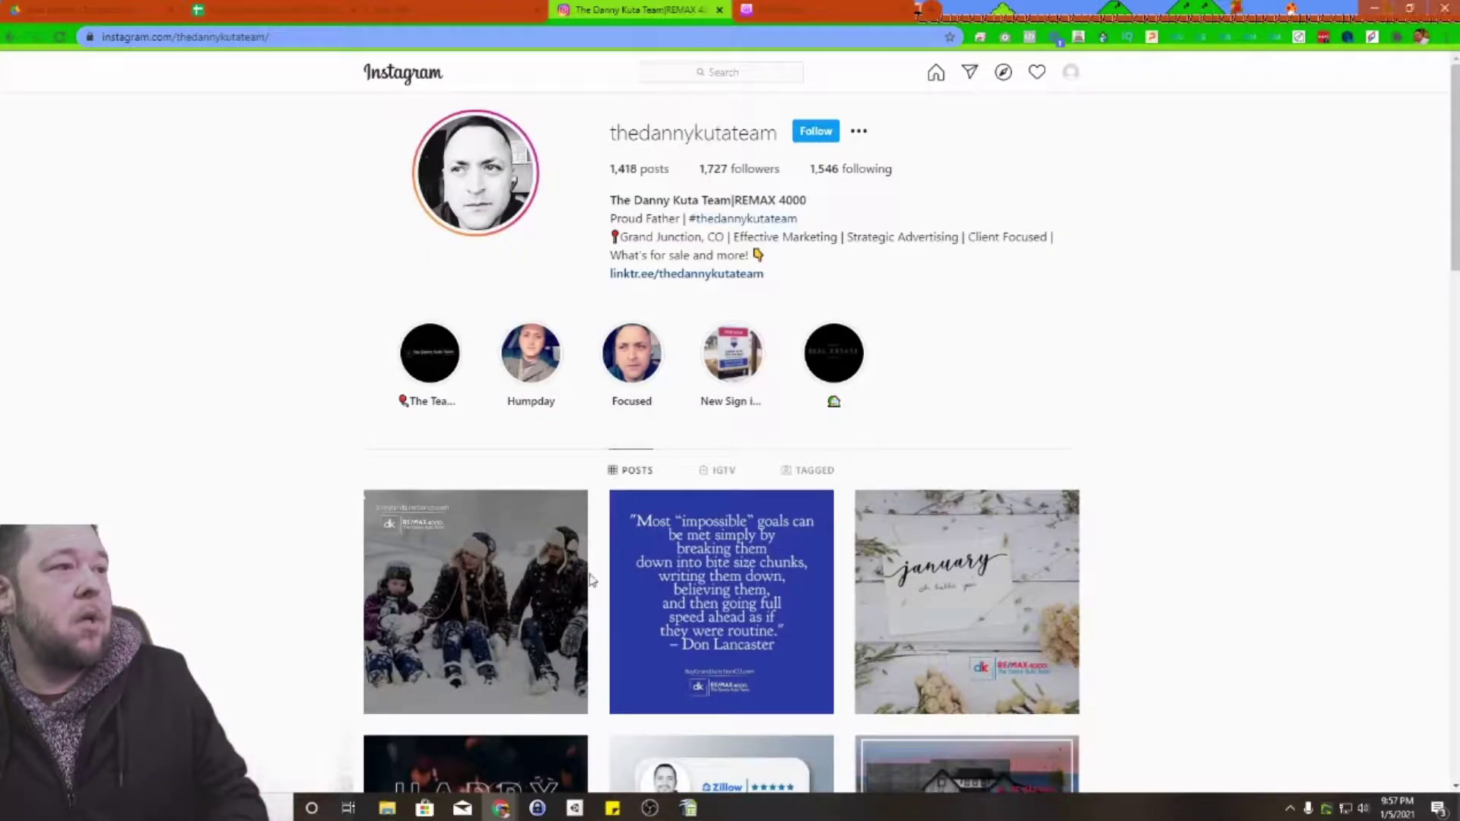
pyautogui.moveTo(807, 200); pyautogui.dragTo(735, 200)
pyautogui.click(738, 200)
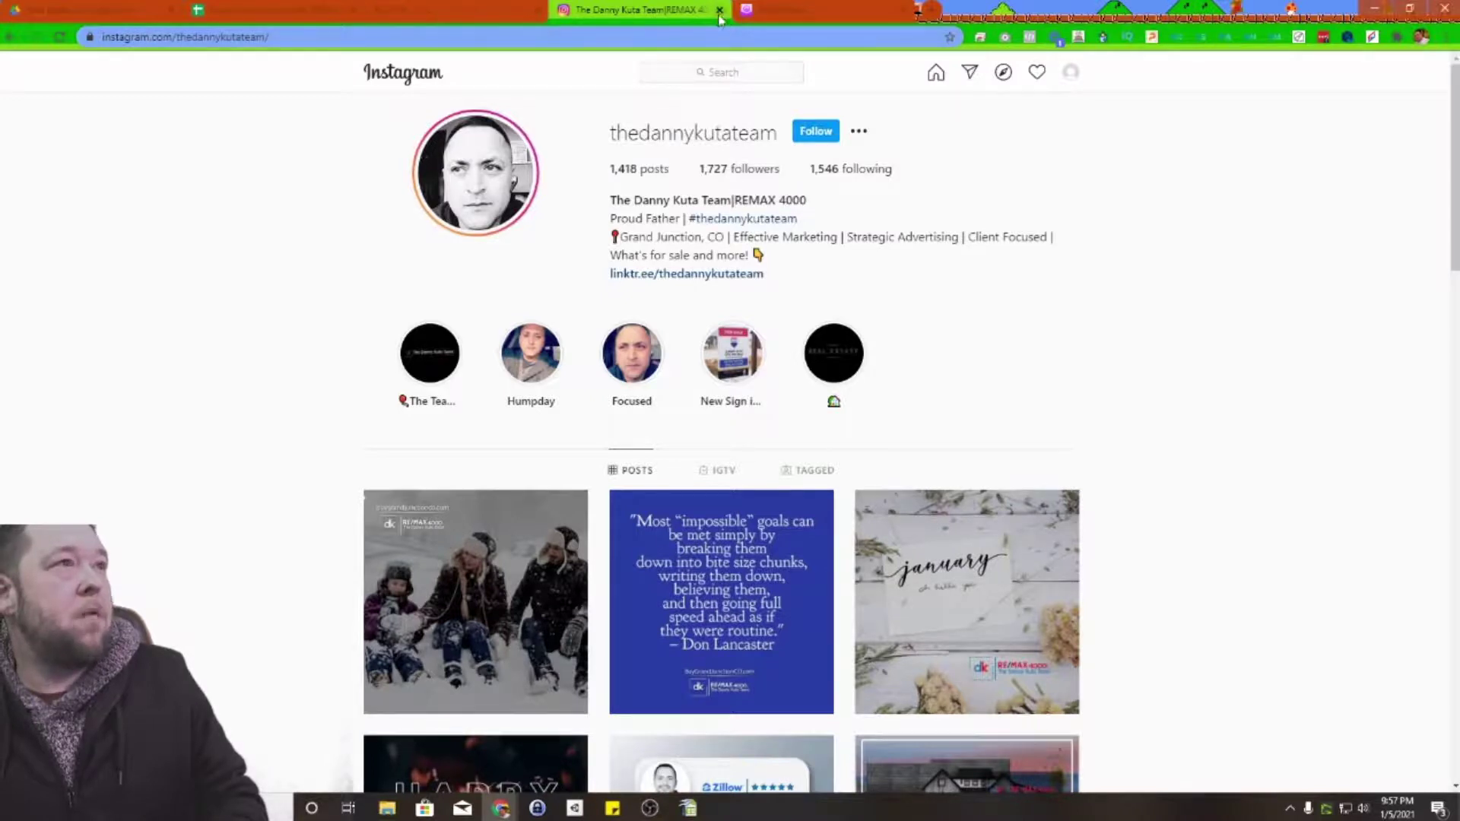
pyautogui.click(9, 38)
# Step: Undo an accidental follow of a real-estate team, then view its bio and website
pyautogui.scroll(-4, 703, 429)
pyautogui.scroll(-1, 703, 428)
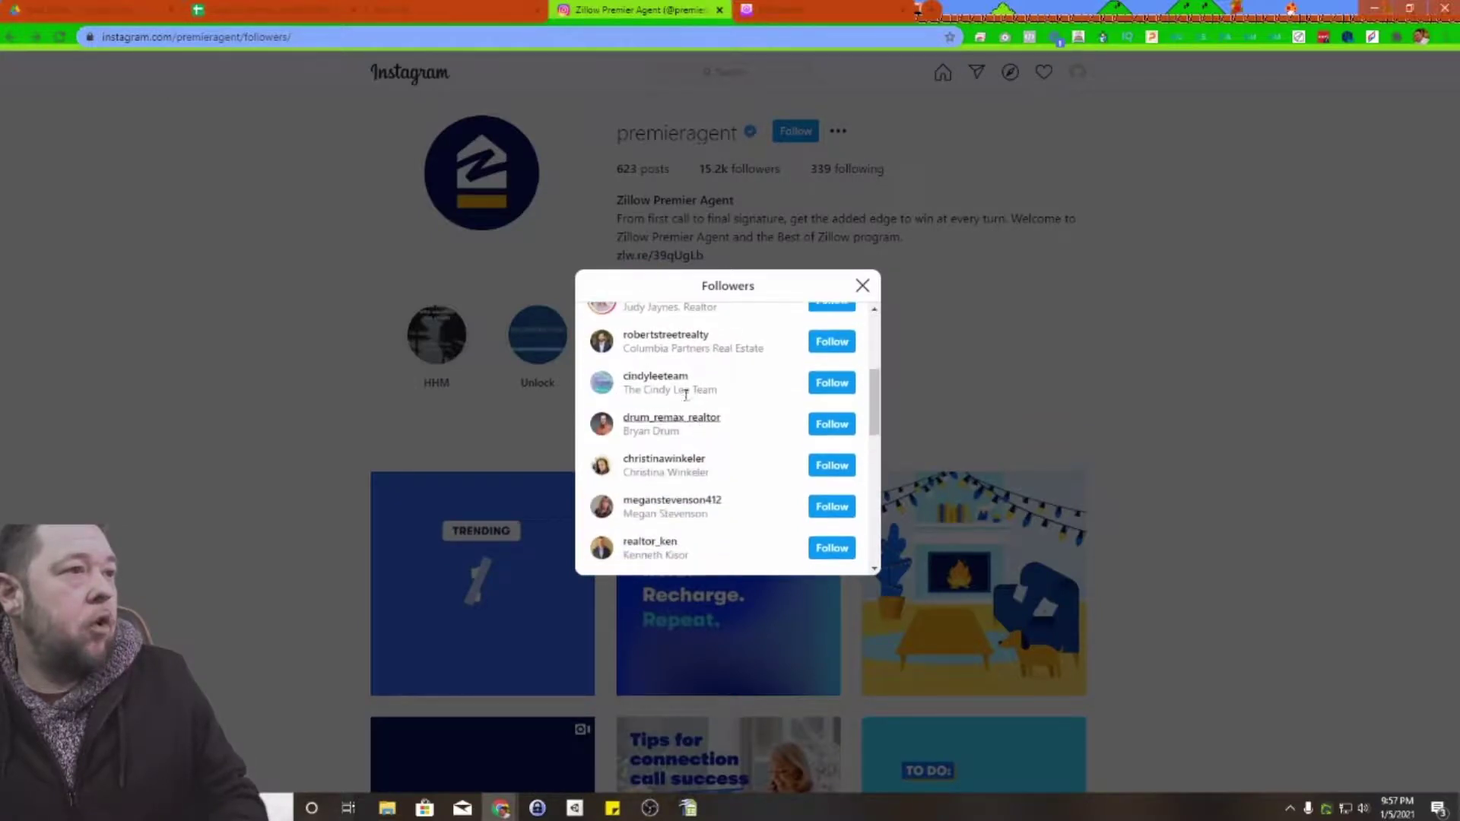
pyautogui.click(836, 383)
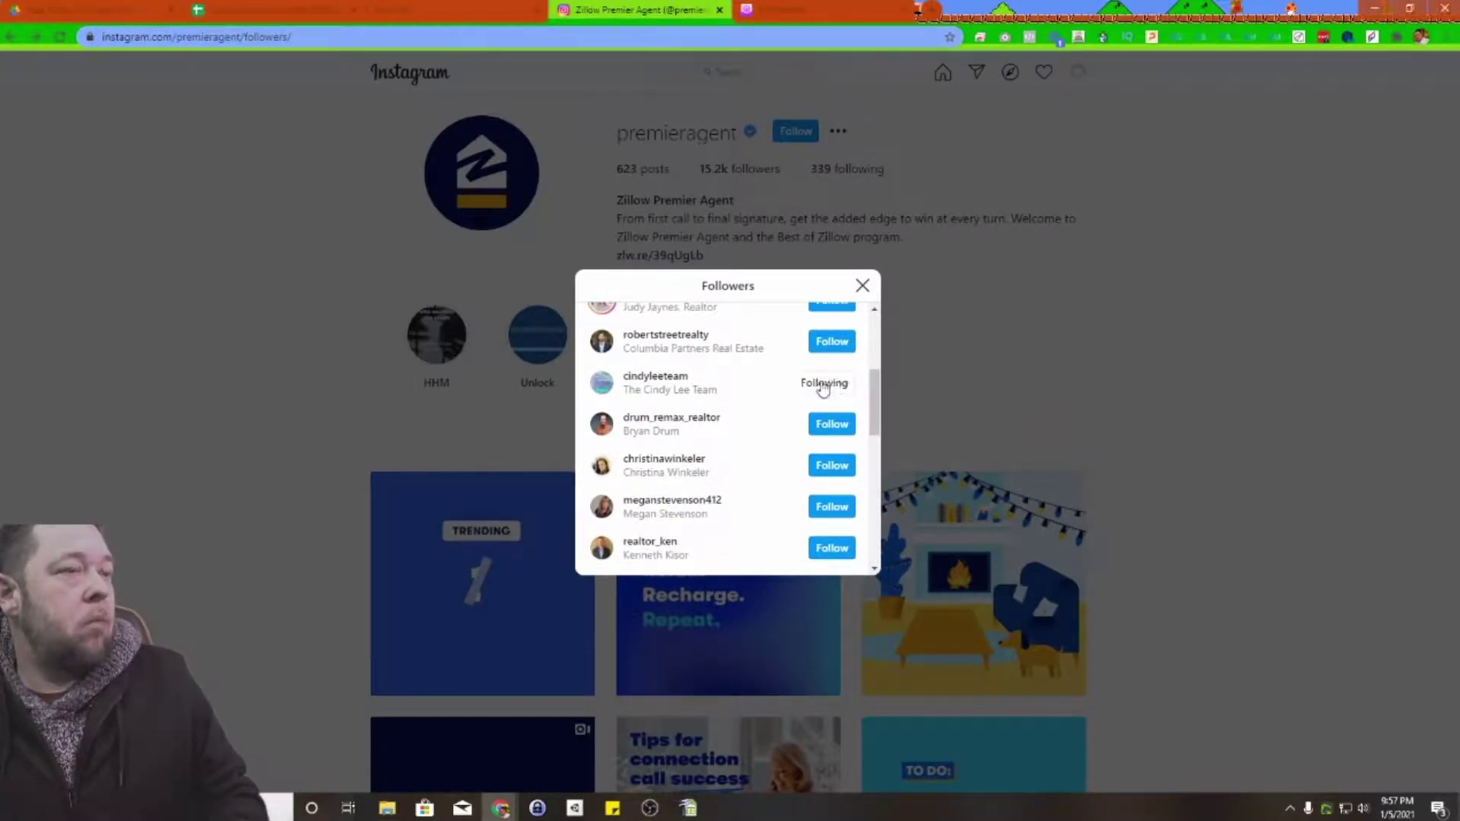
pyautogui.click(832, 384)
pyautogui.click(730, 494)
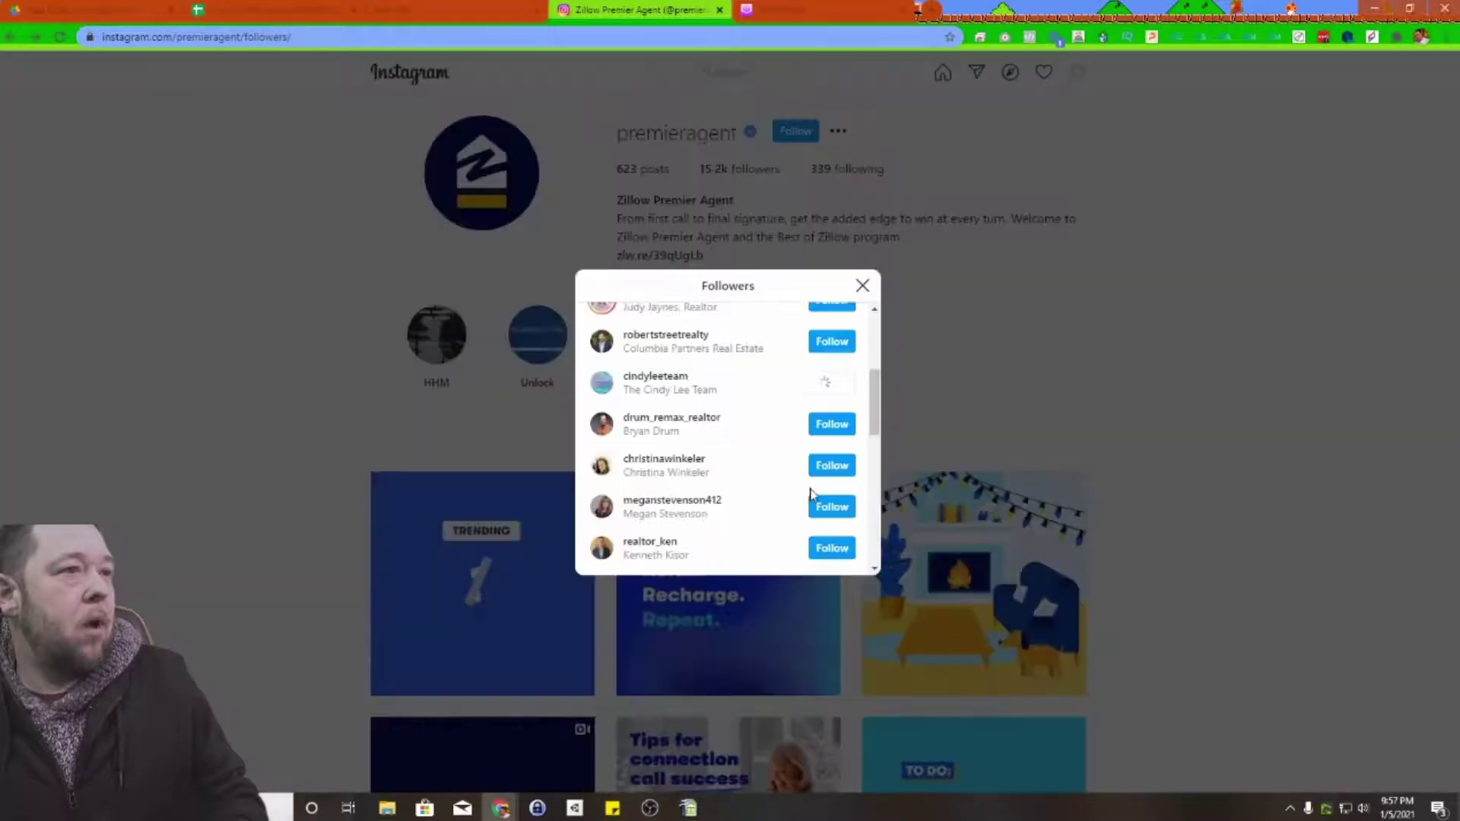
pyautogui.click(643, 377)
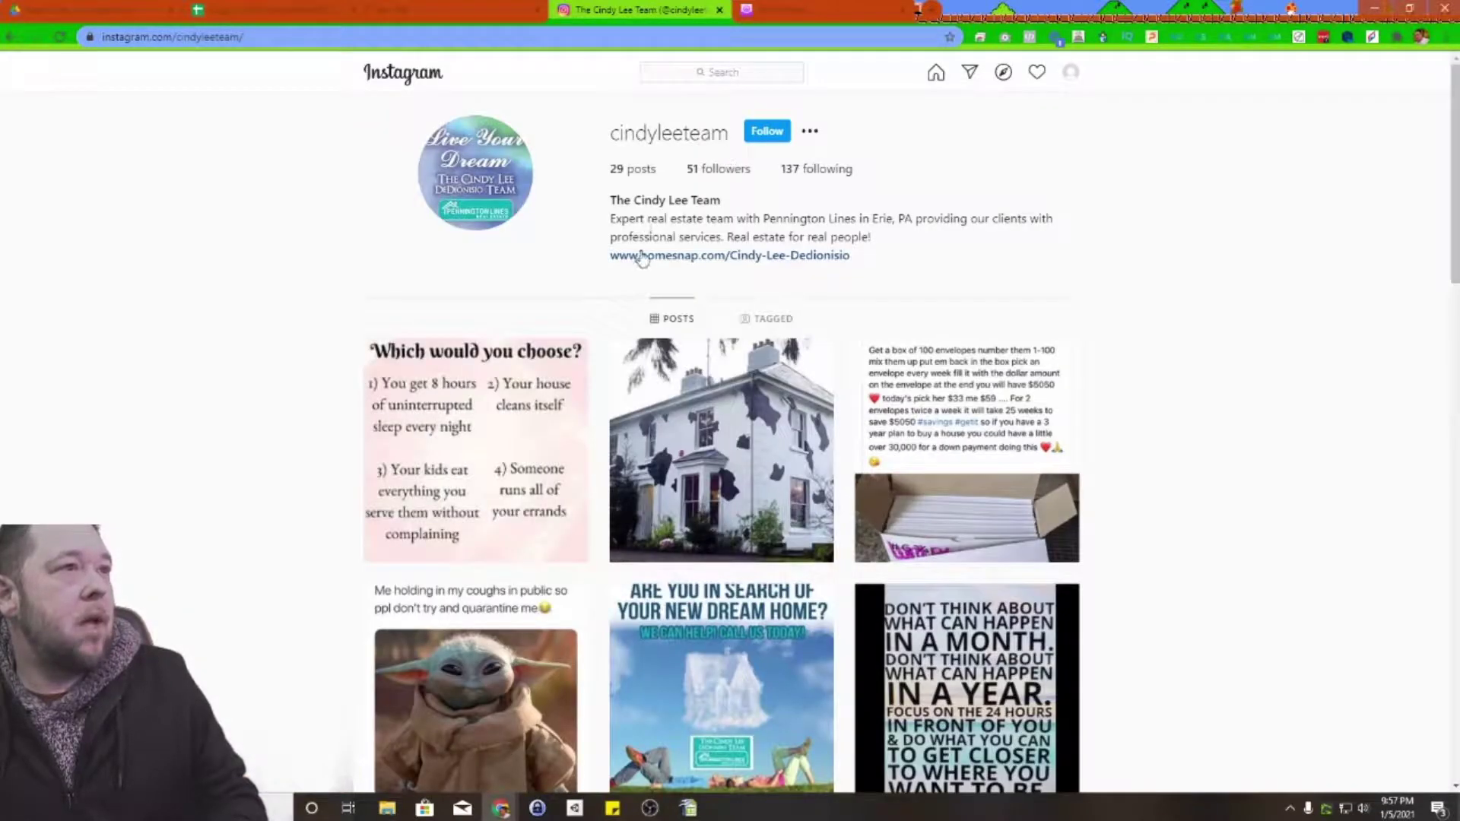
pyautogui.moveTo(912, 219); pyautogui.dragTo(1036, 277)
pyautogui.click(1036, 277)
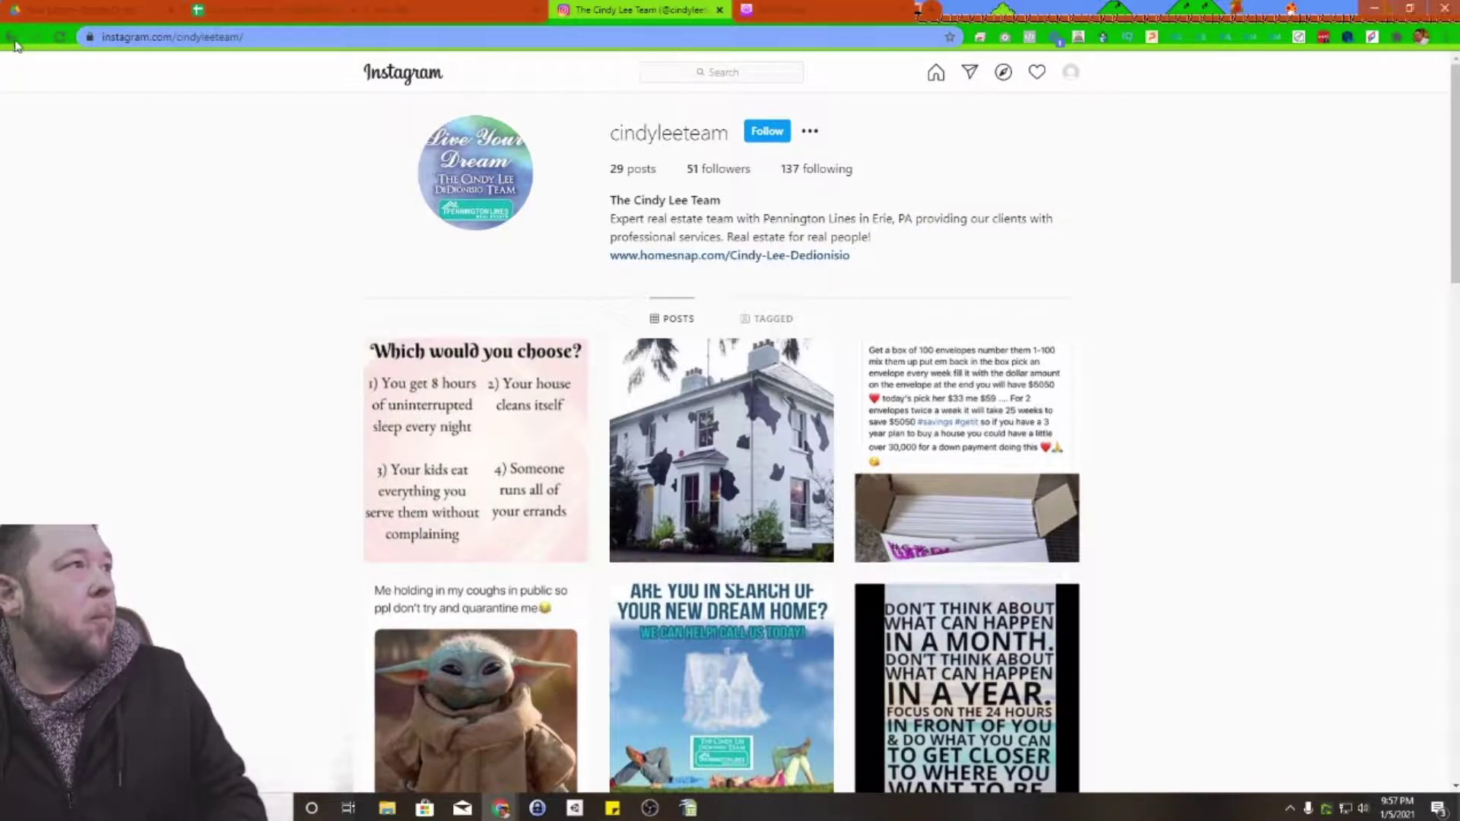
pyautogui.click(13, 39)
# Step: View another realtor follower's profile, then close the followers list
pyautogui.scroll(-3, 673, 445)
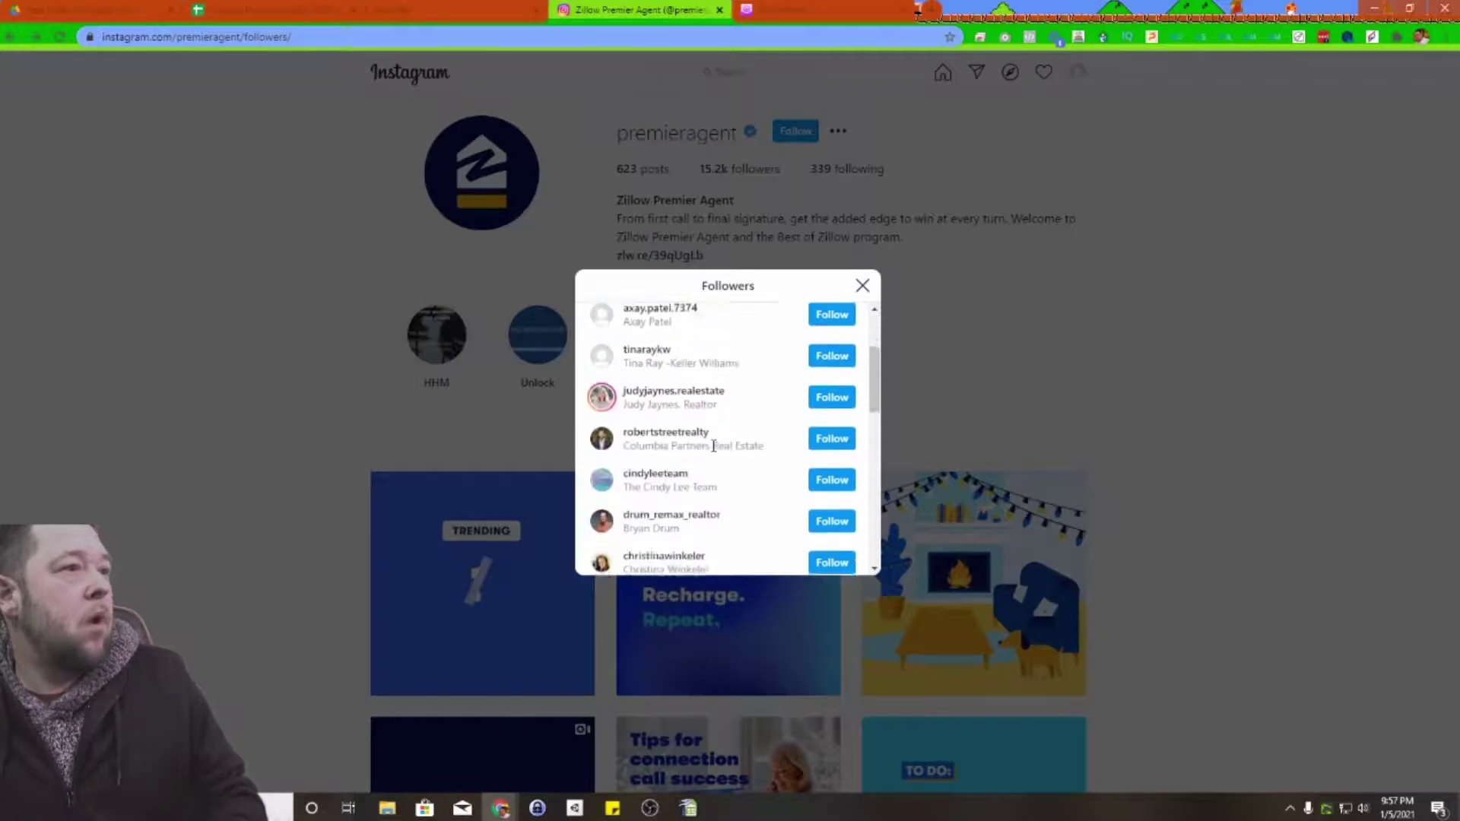
pyautogui.scroll(-1, 677, 431)
pyautogui.click(668, 384)
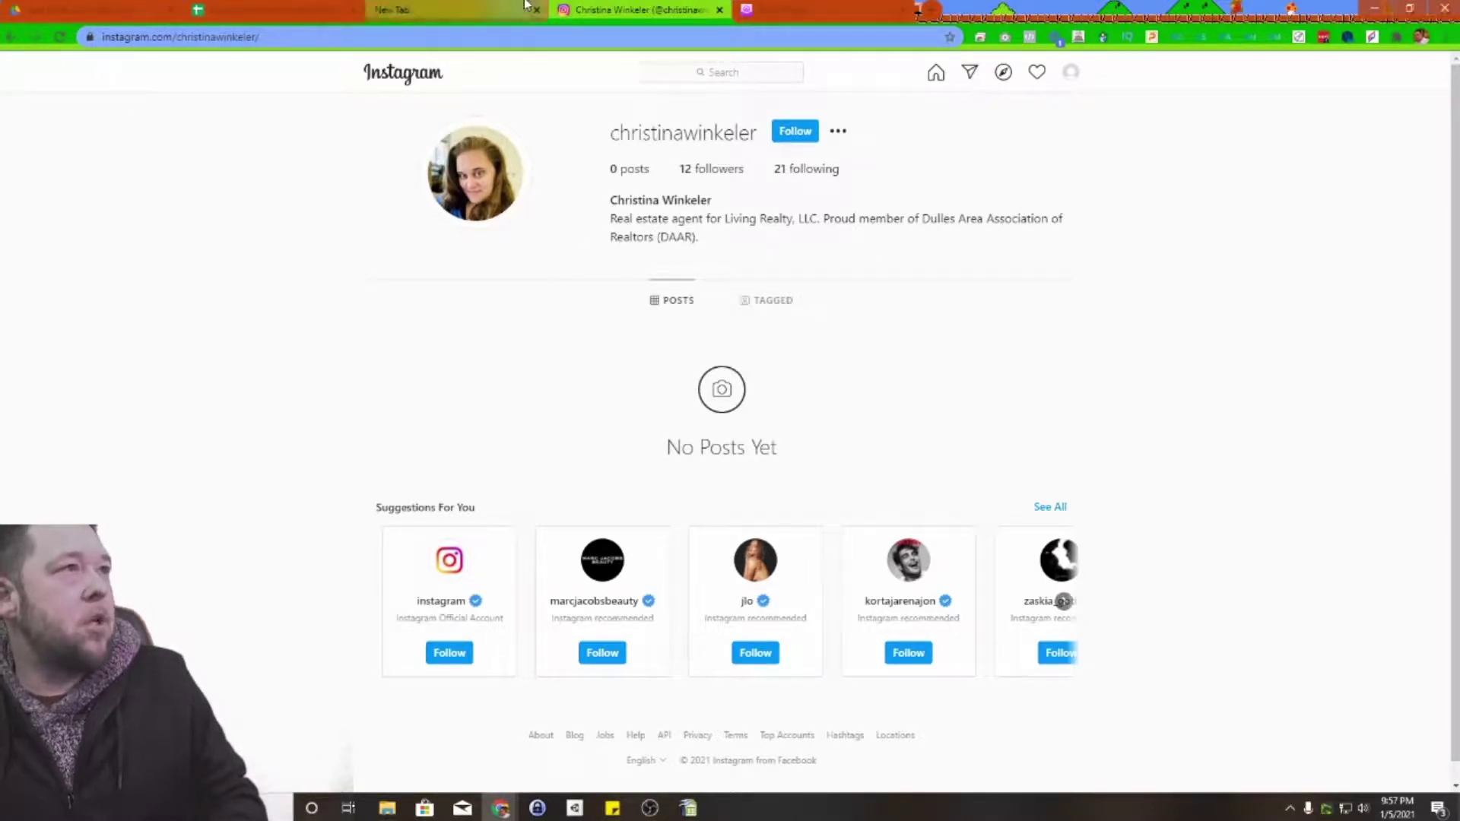
pyautogui.click(13, 37)
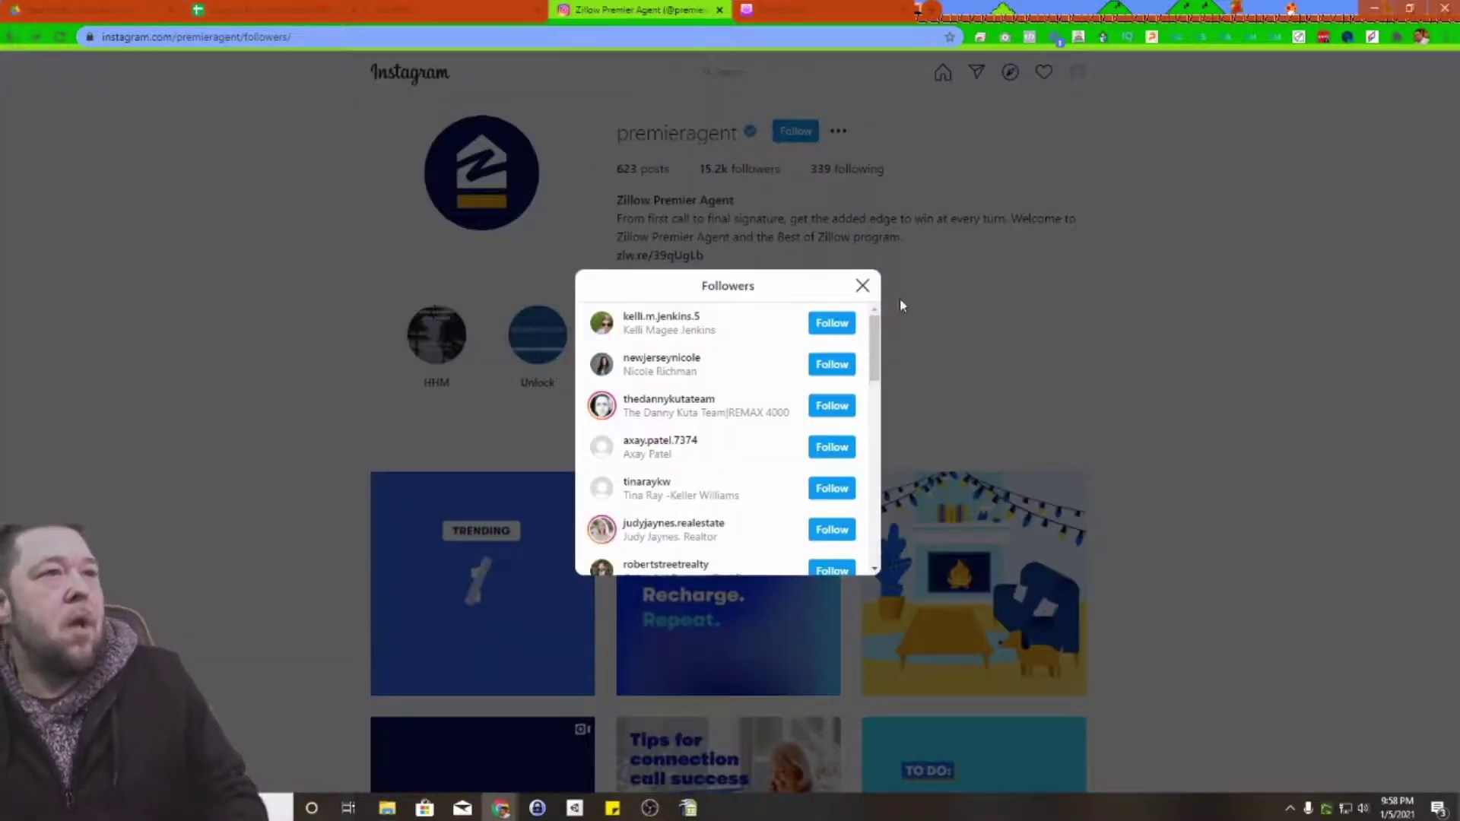
pyautogui.click(862, 285)
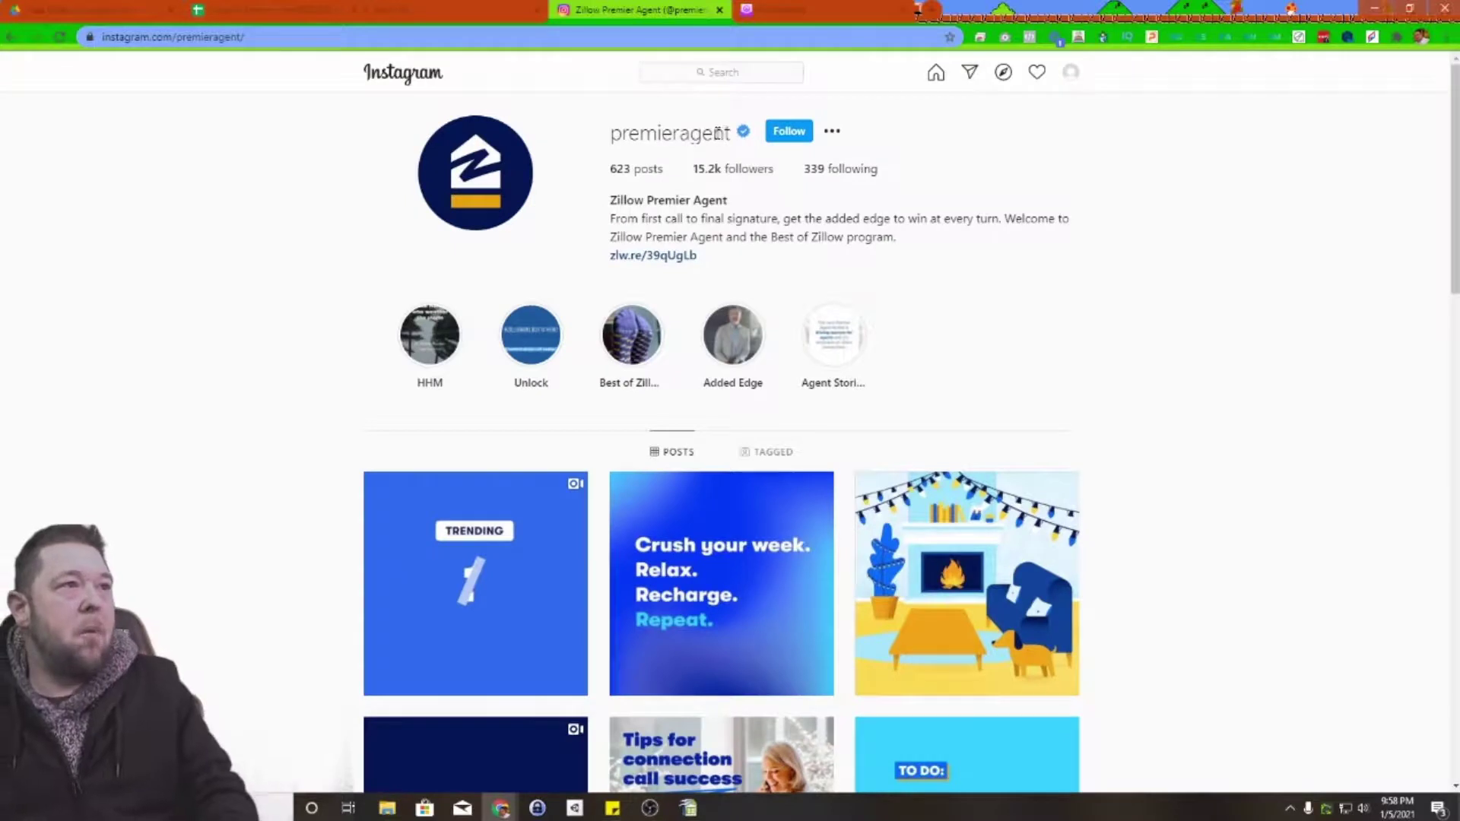
# Step: Select the Zillow Premier Agent username for copying and close the old ProfileMate tab
pyautogui.moveTo(732, 134); pyautogui.dragTo(610, 133)
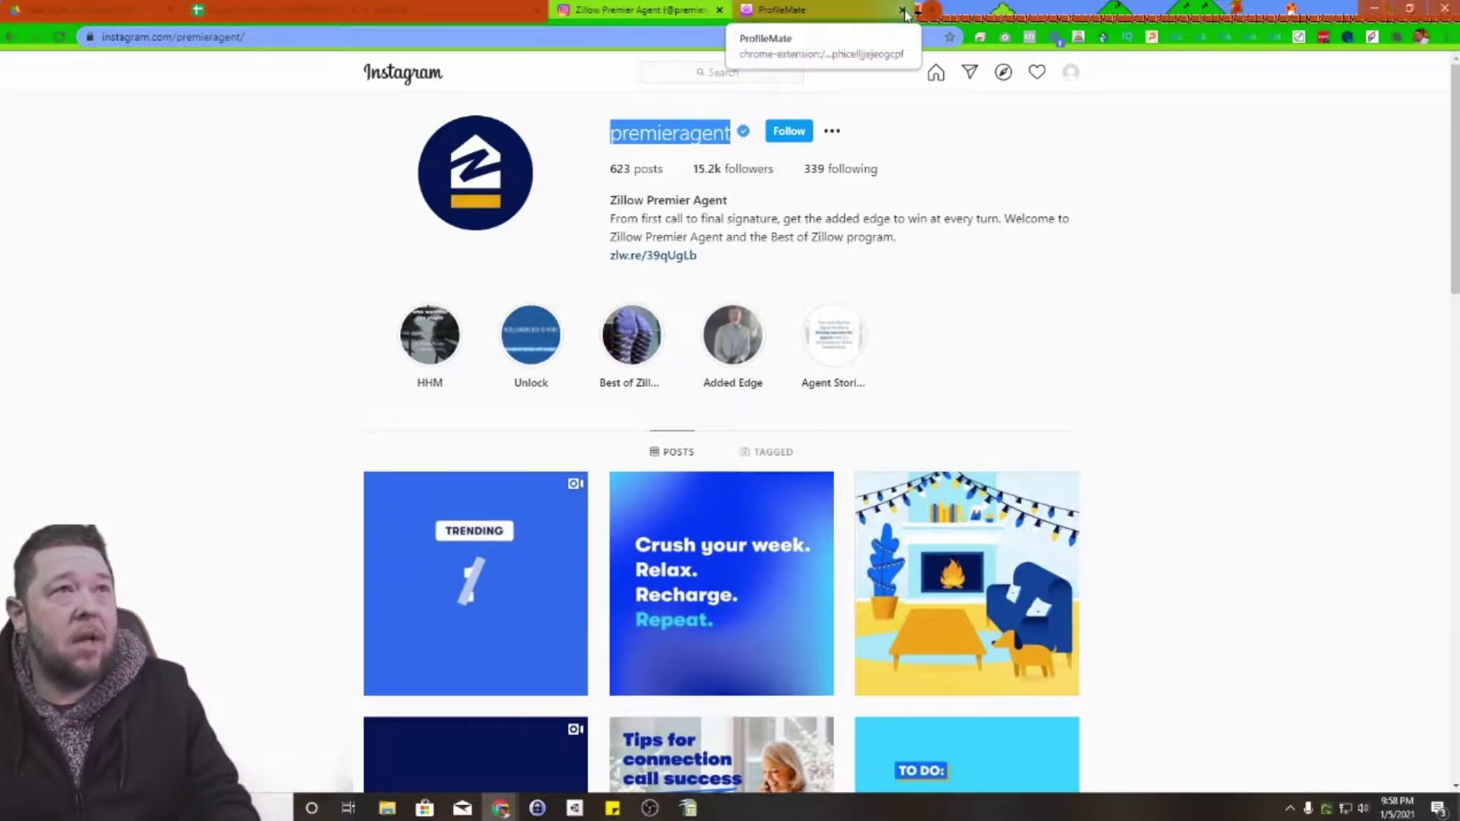
pyautogui.click(764, 11)
pyautogui.click(819, 120)
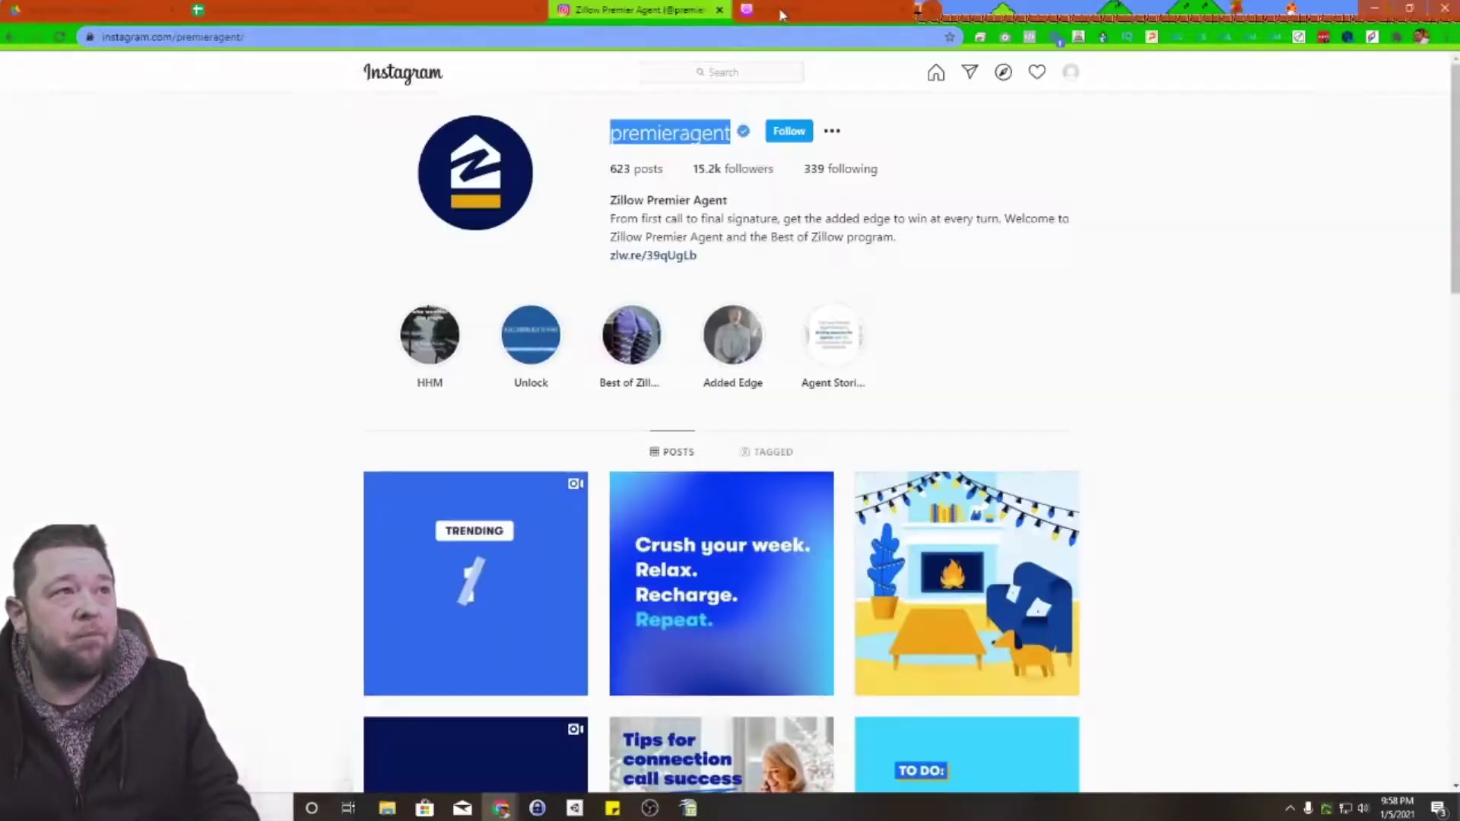
# Step: Launch ProfileMate from the Chrome extensions list in a new tab
pyautogui.click(1396, 37)
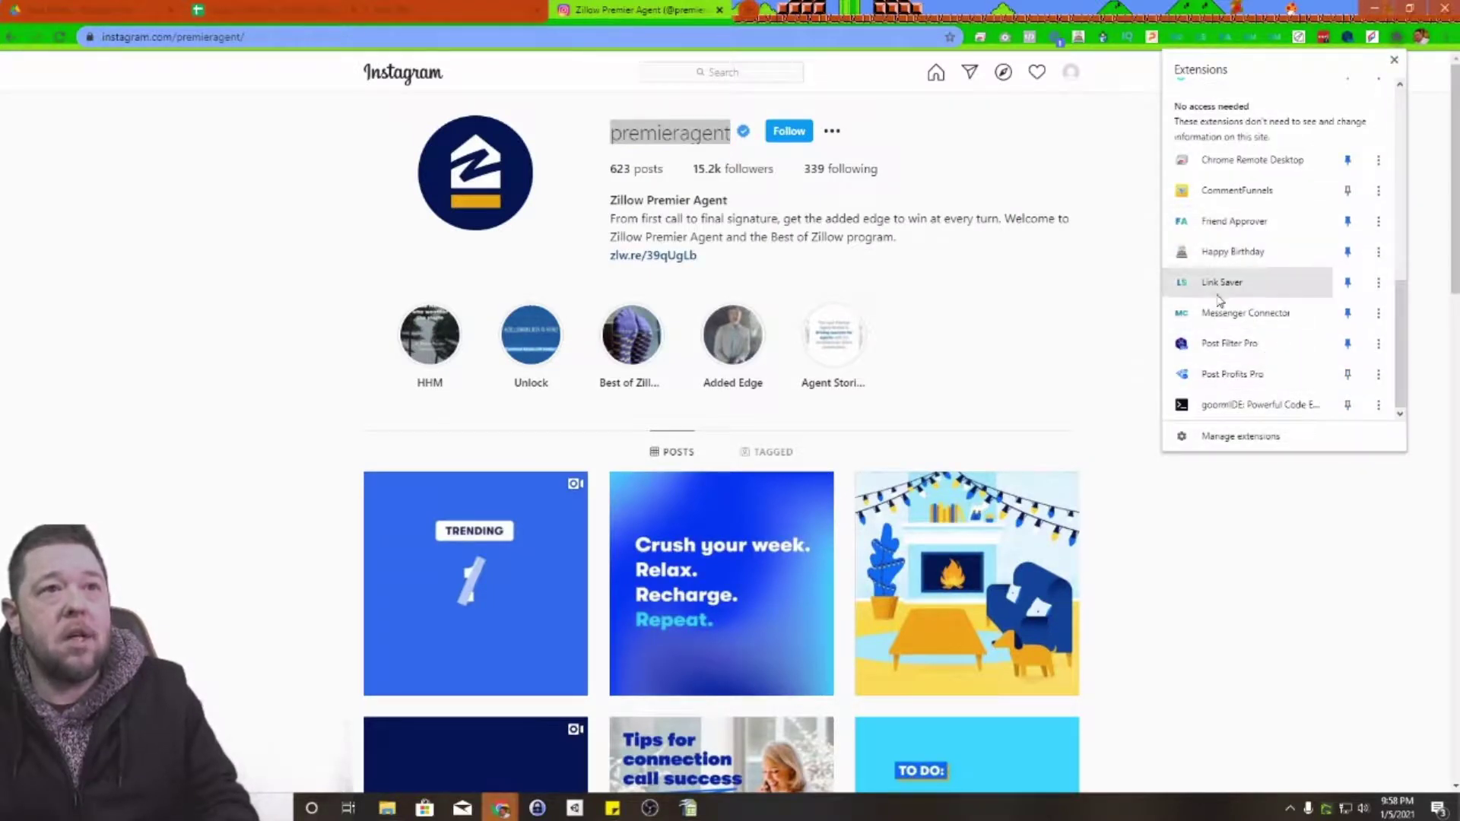
pyautogui.scroll(3, 1228, 327)
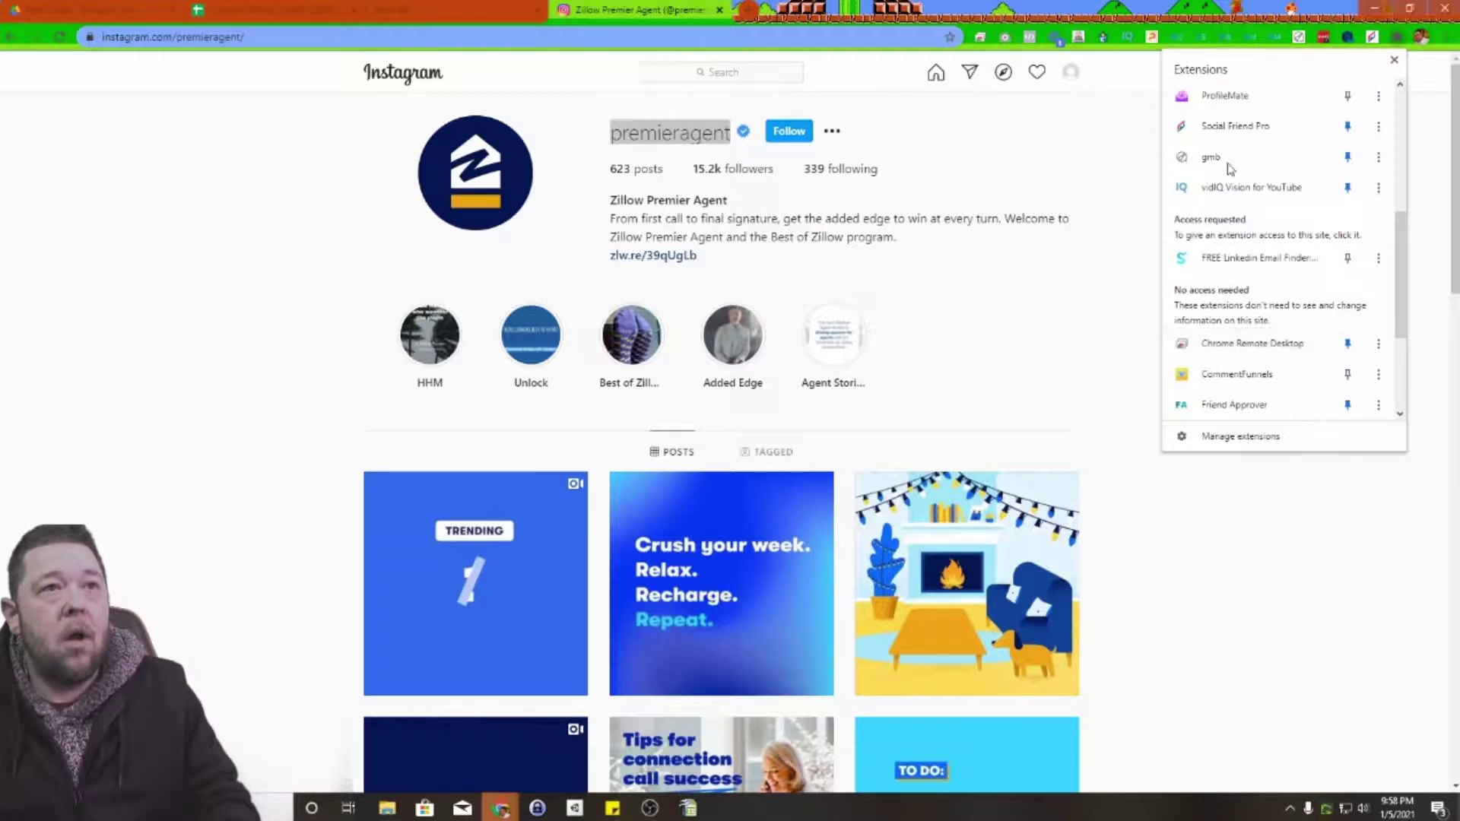
pyautogui.click(1225, 109)
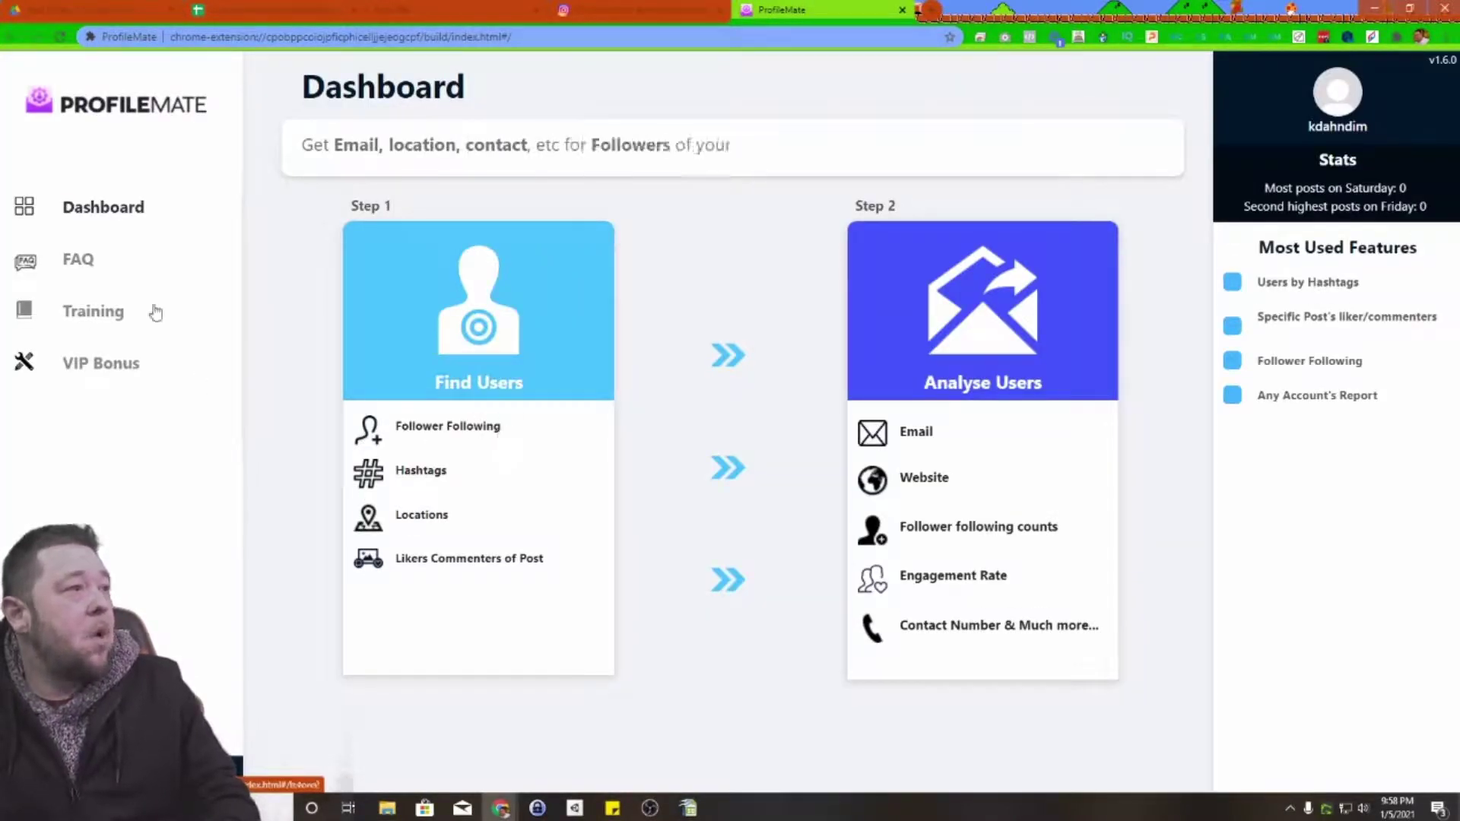
# Step: Choose Follower/Following extraction to view another account's analytics in ProfileMate
pyautogui.click(461, 433)
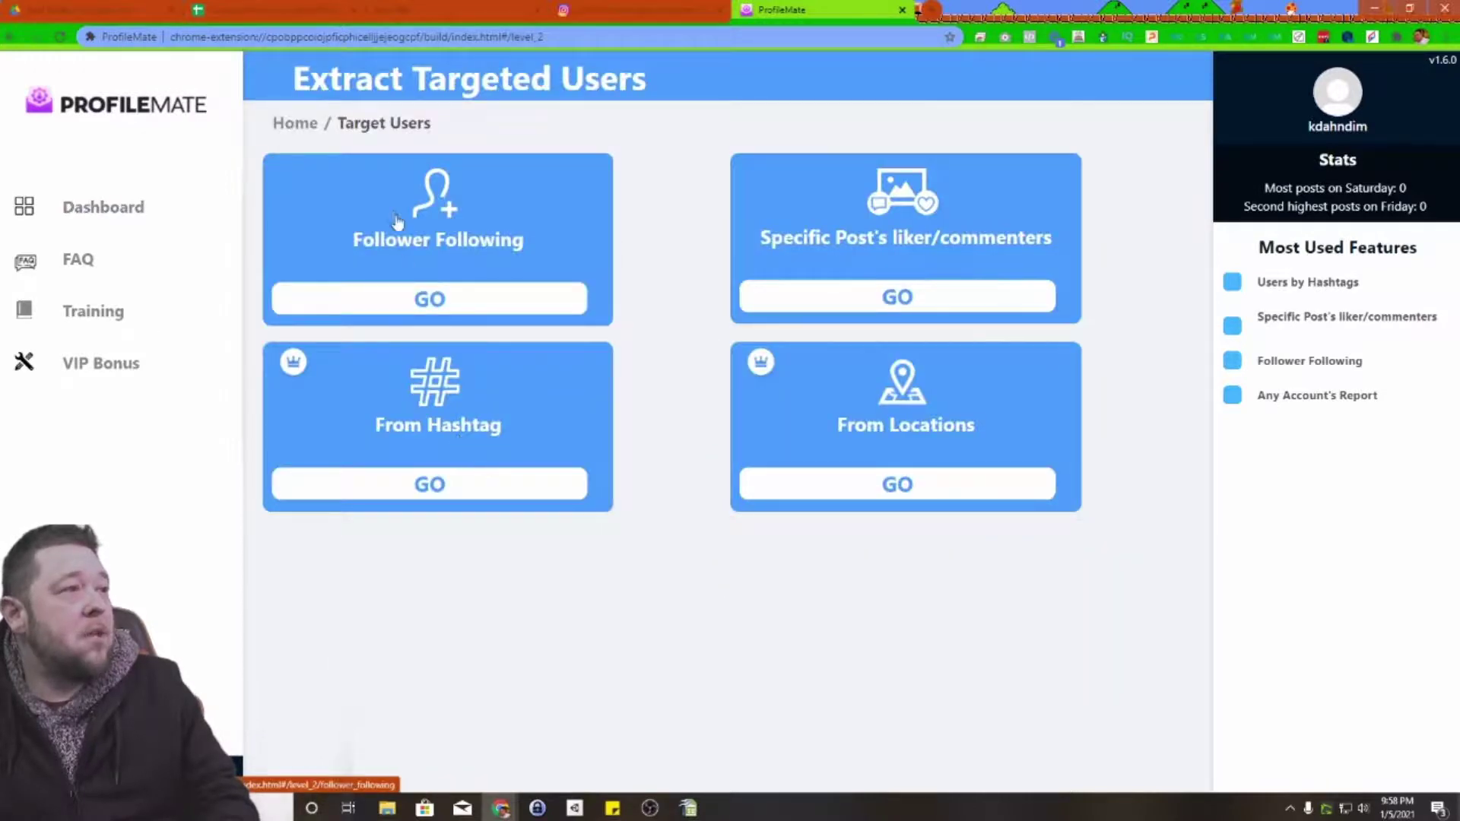
pyautogui.click(438, 310)
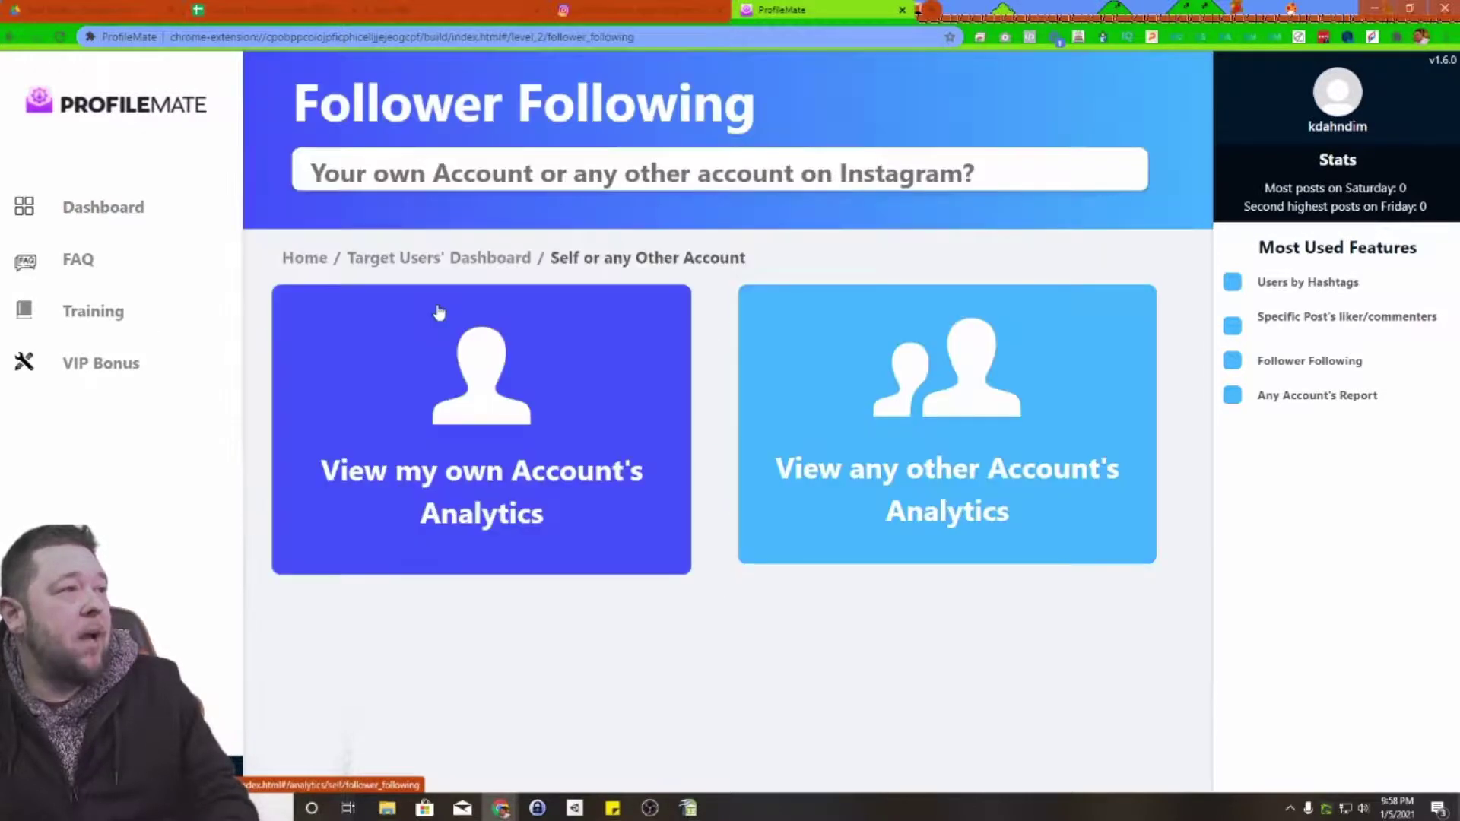
pyautogui.click(1042, 419)
# Step: Paste the Zillow Premier Agent username without 'Verified', select it, and analyse its Followers
pyautogui.click(723, 202)
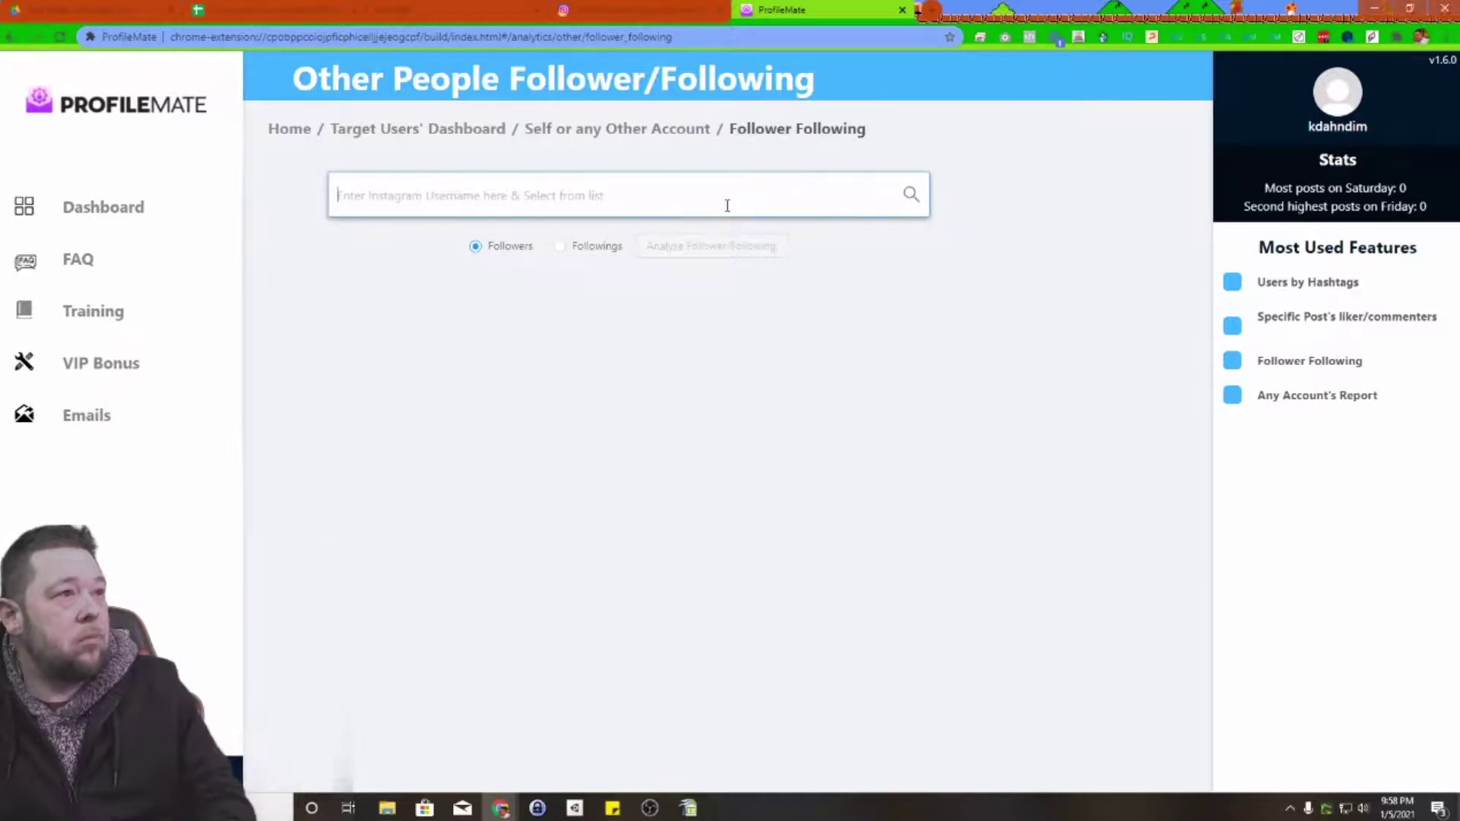
pyautogui.write('premieragent Verified')
pyautogui.moveTo(455, 197); pyautogui.dragTo(415, 199)
pyautogui.press('BackSpace')
pyautogui.press('BackSpace')
pyautogui.click(405, 232)
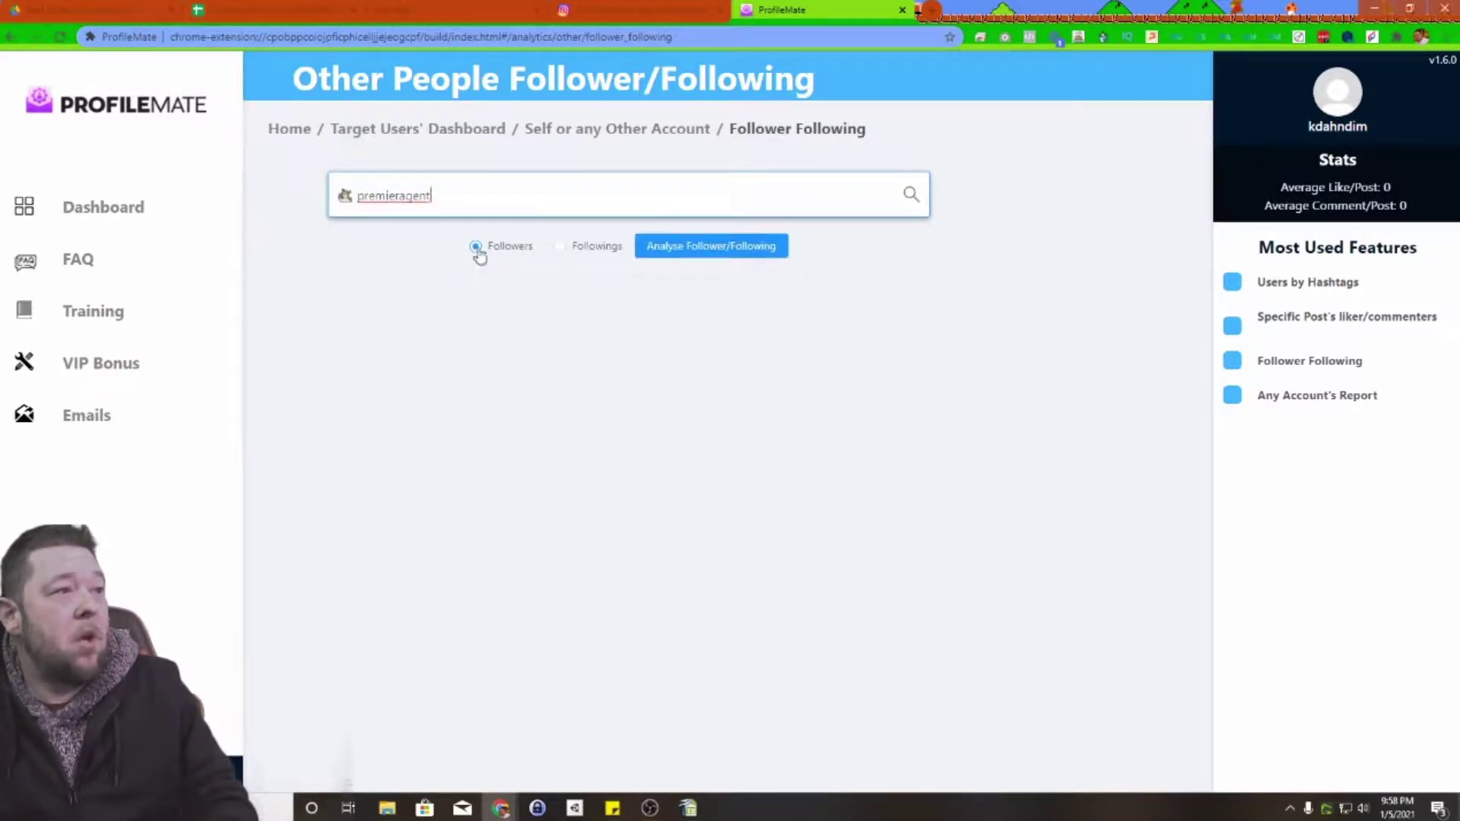
pyautogui.click(708, 255)
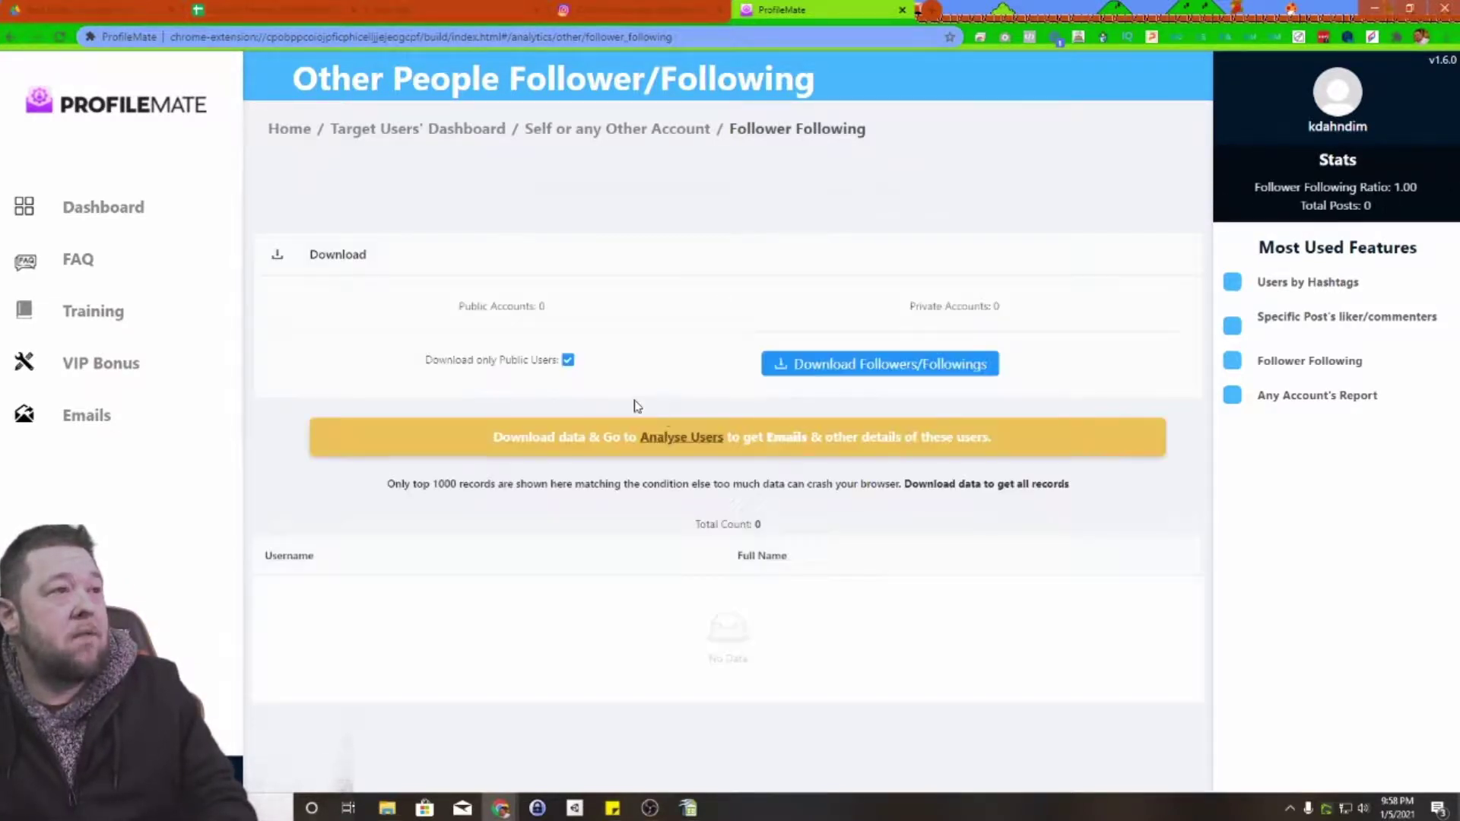
# Step: Watch the follower table grow to 1,141 of 15,281, then head back to the Dashboard
pyautogui.scroll(-3, 561, 402)
pyautogui.scroll(-8, 570, 395)
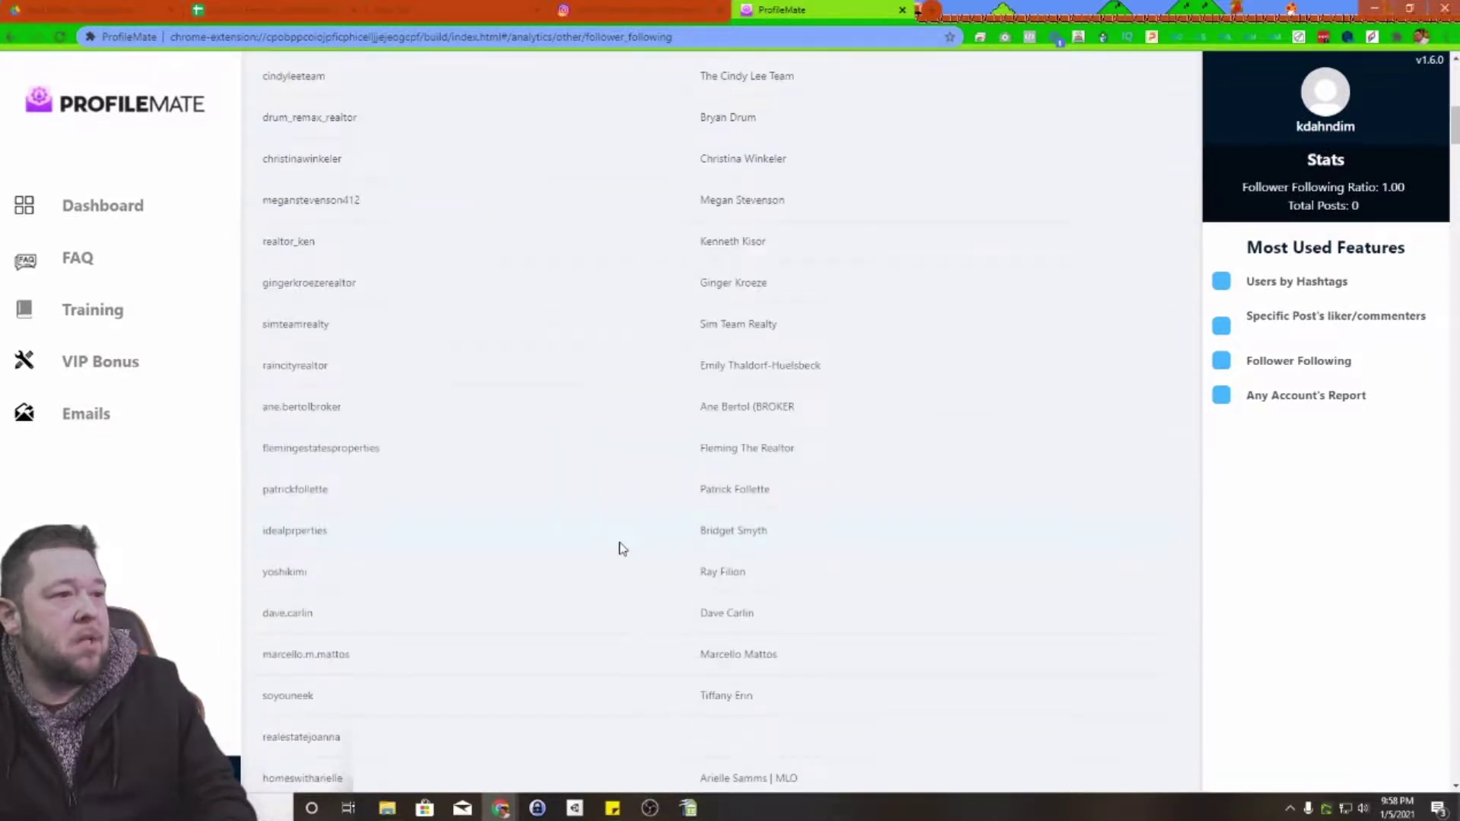
pyautogui.scroll(11, 620, 541)
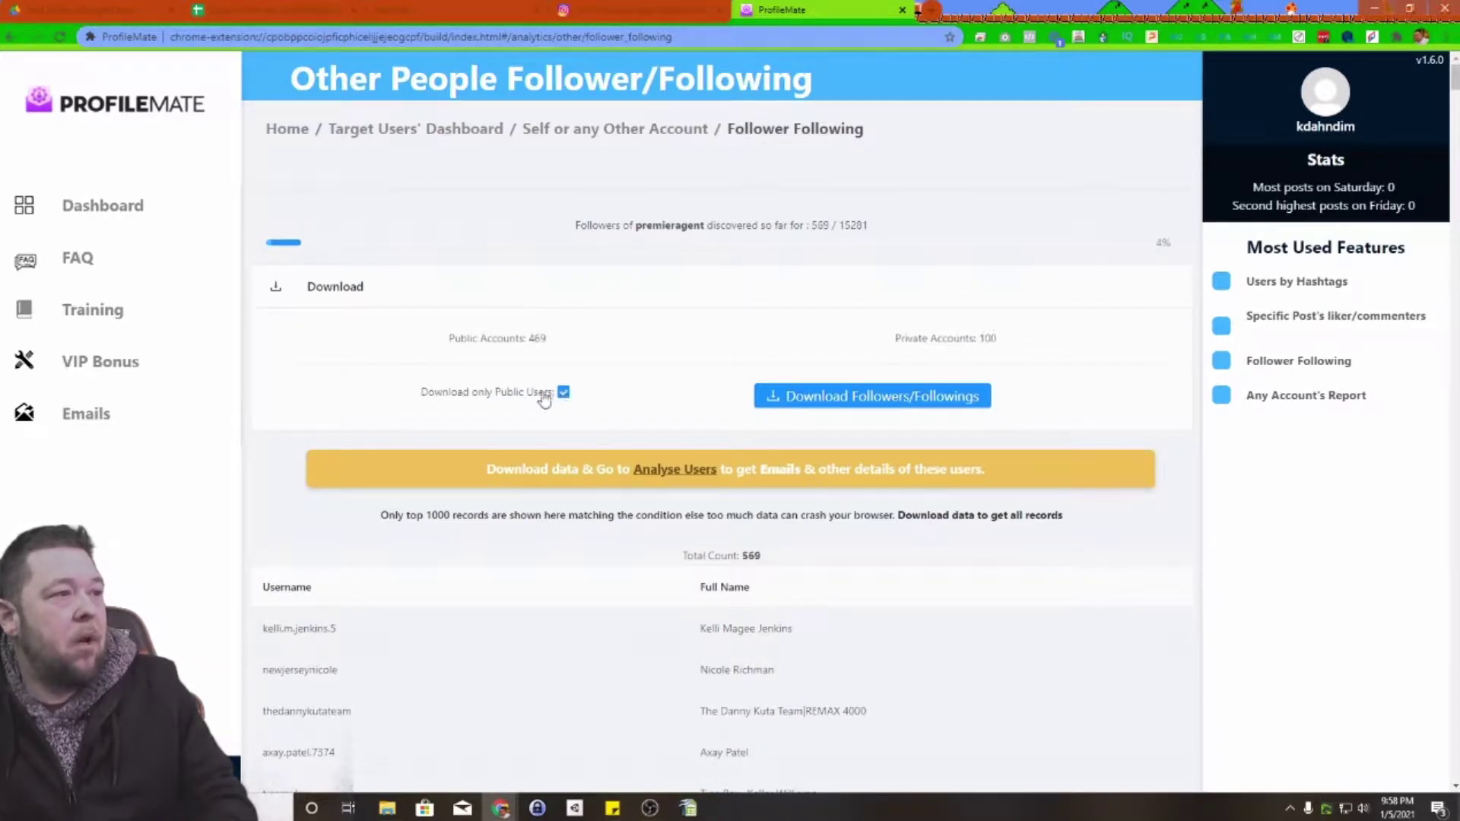
pyautogui.scroll(-15, 836, 441)
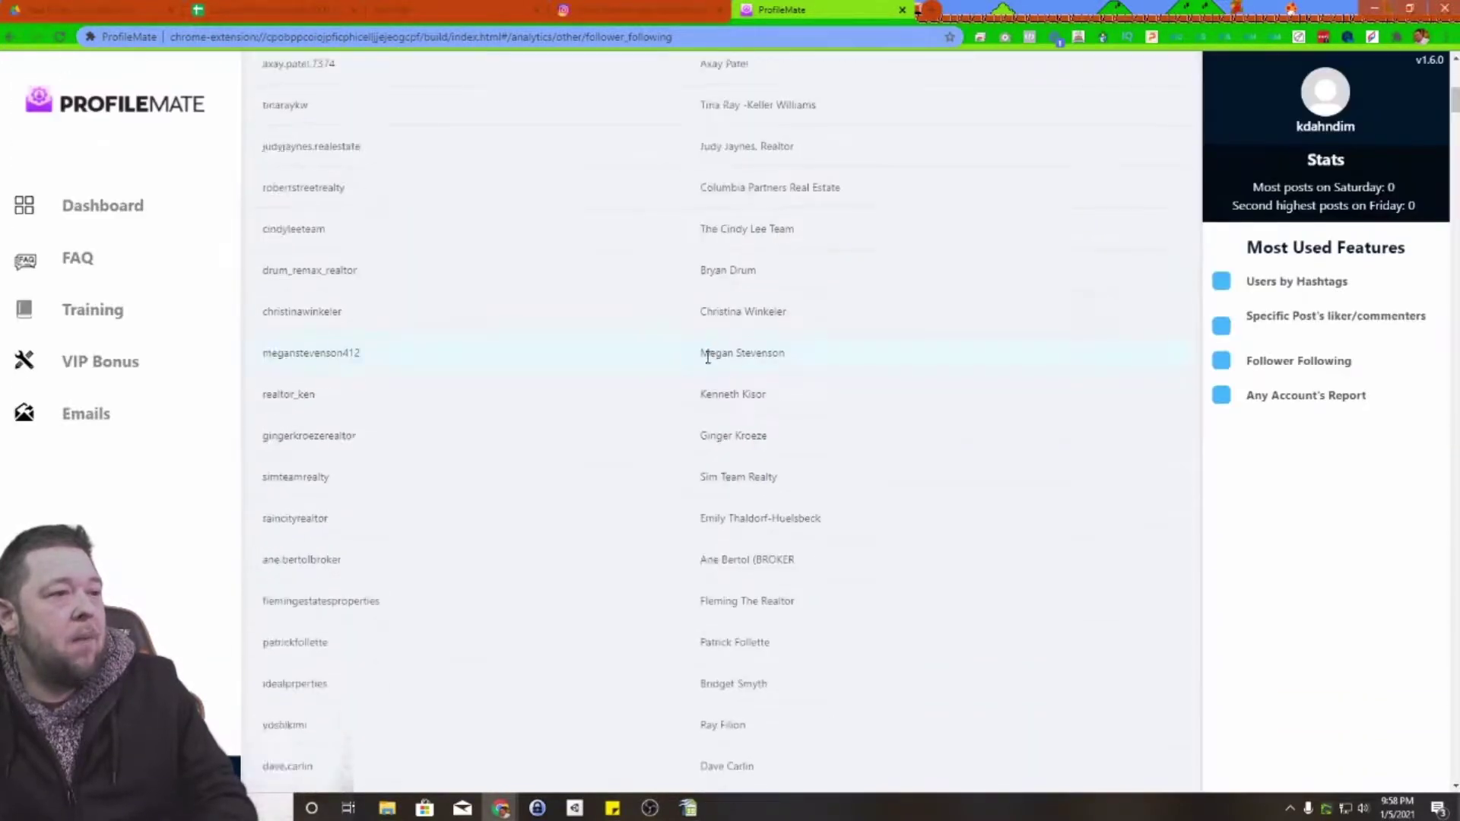
pyautogui.scroll(15, 743, 439)
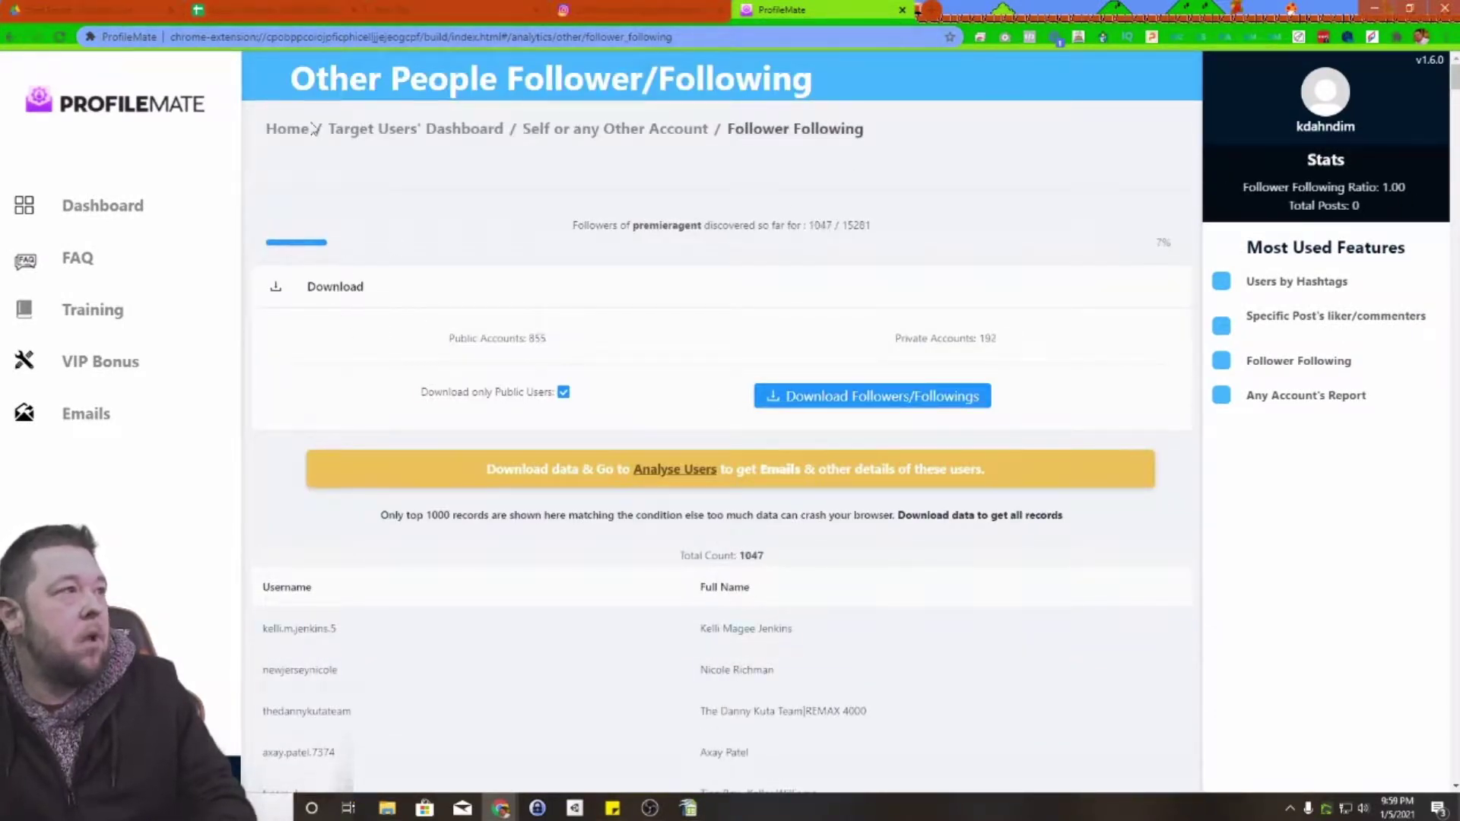
pyautogui.click(110, 207)
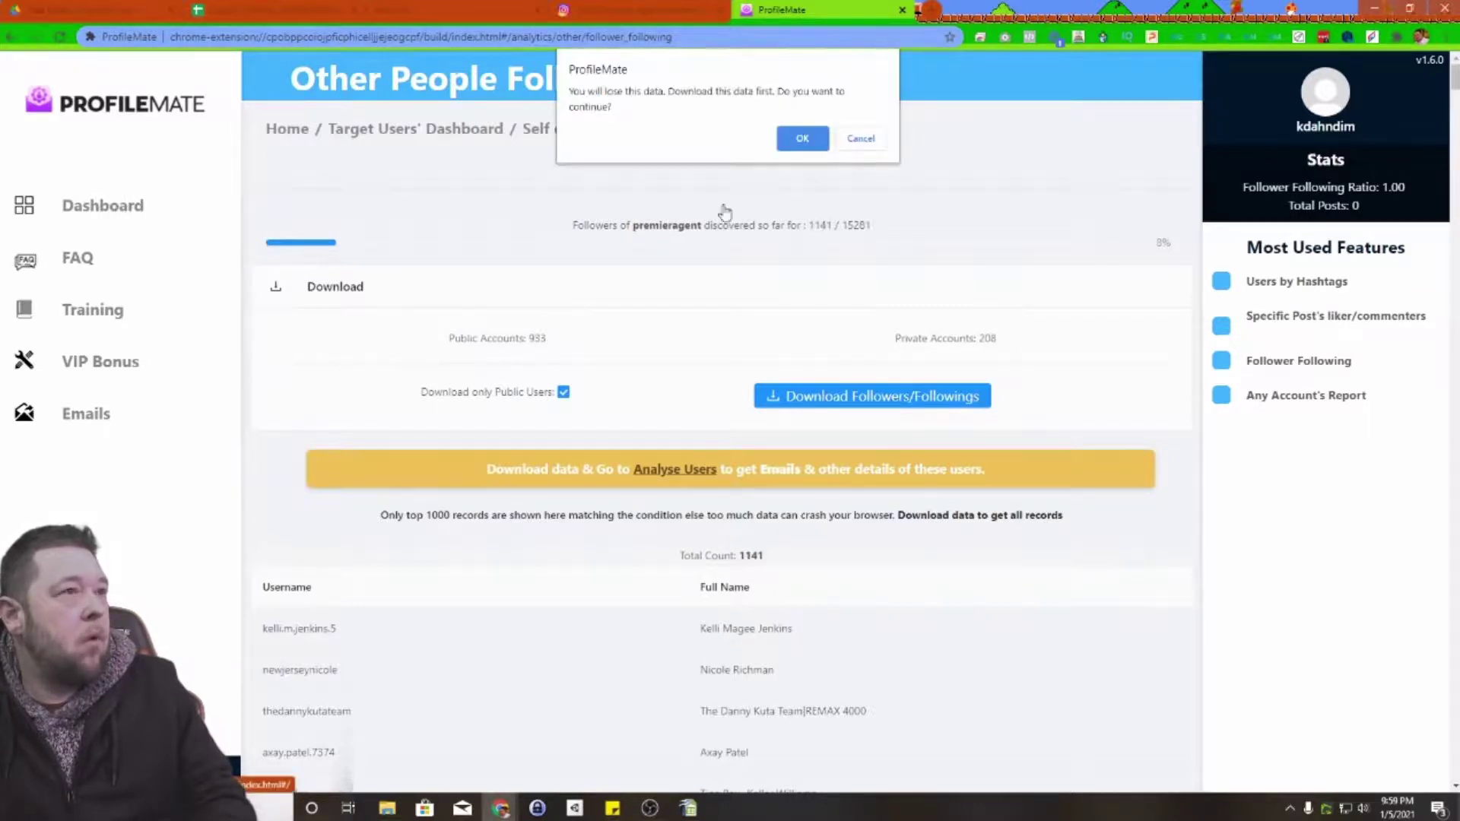
# Step: Leave the unfinished follower report and open the Email Extractor's username list
pyautogui.click(798, 140)
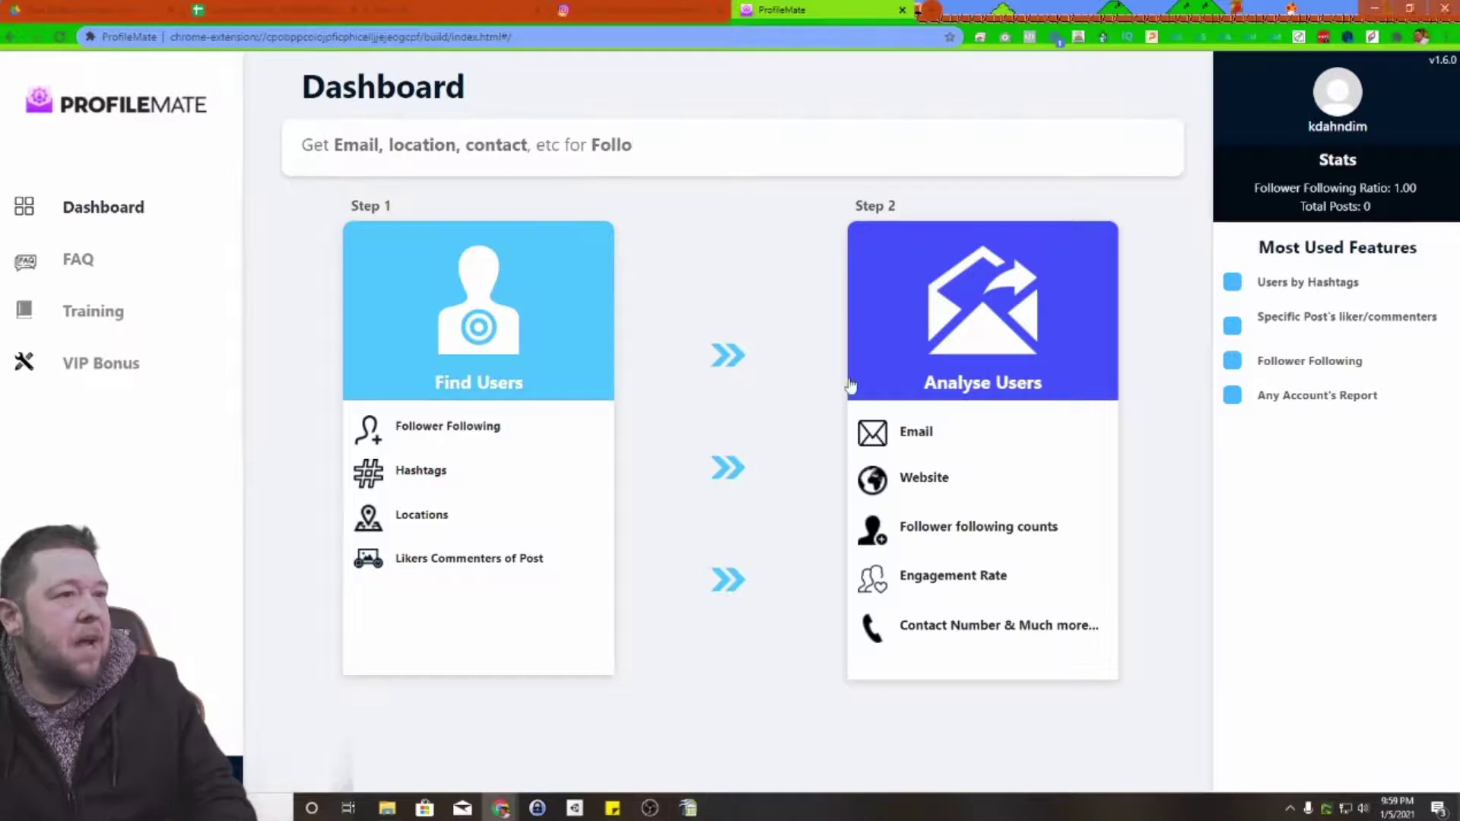
pyautogui.click(916, 437)
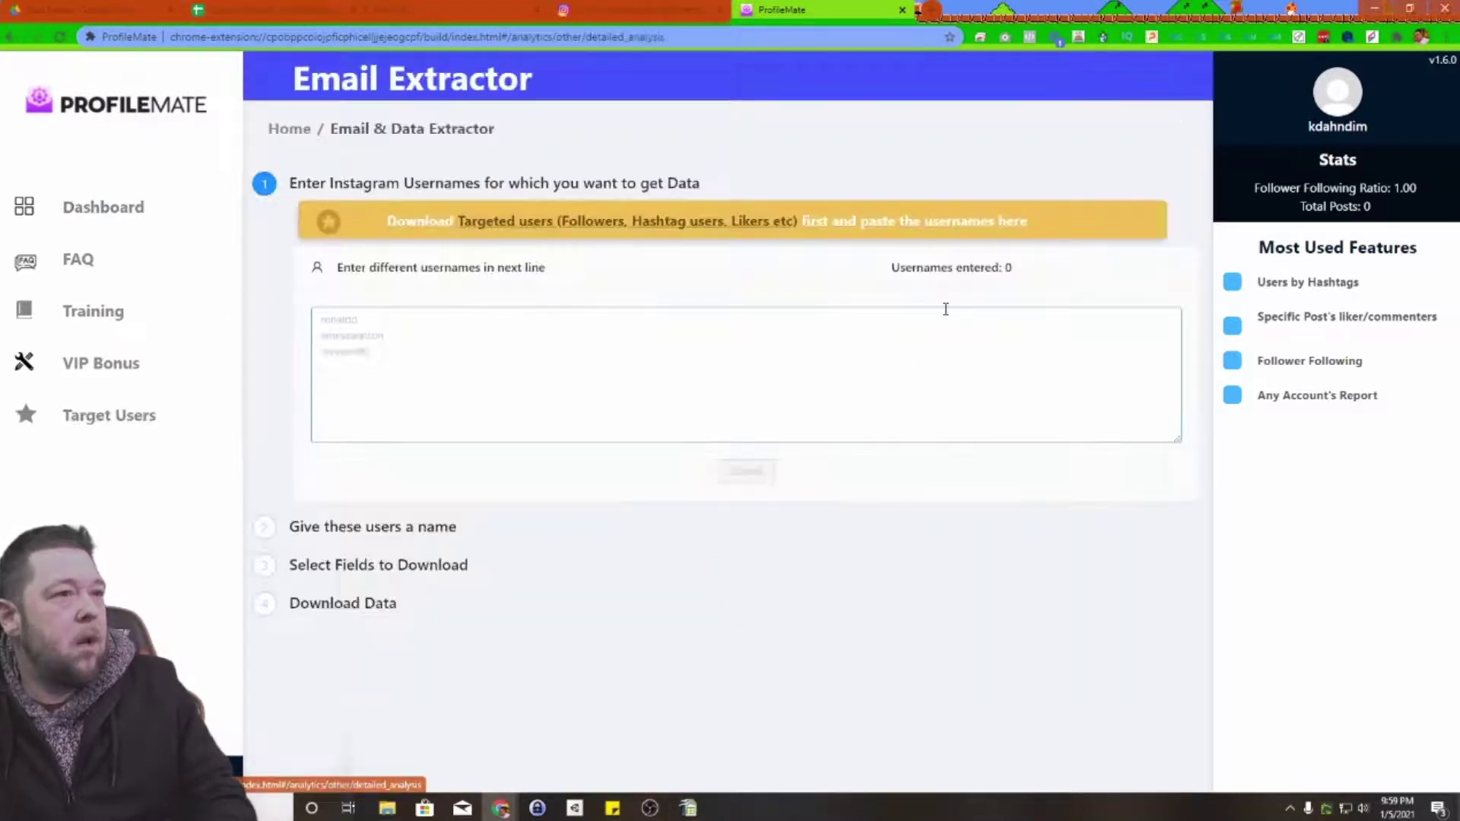
pyautogui.click(376, 323)
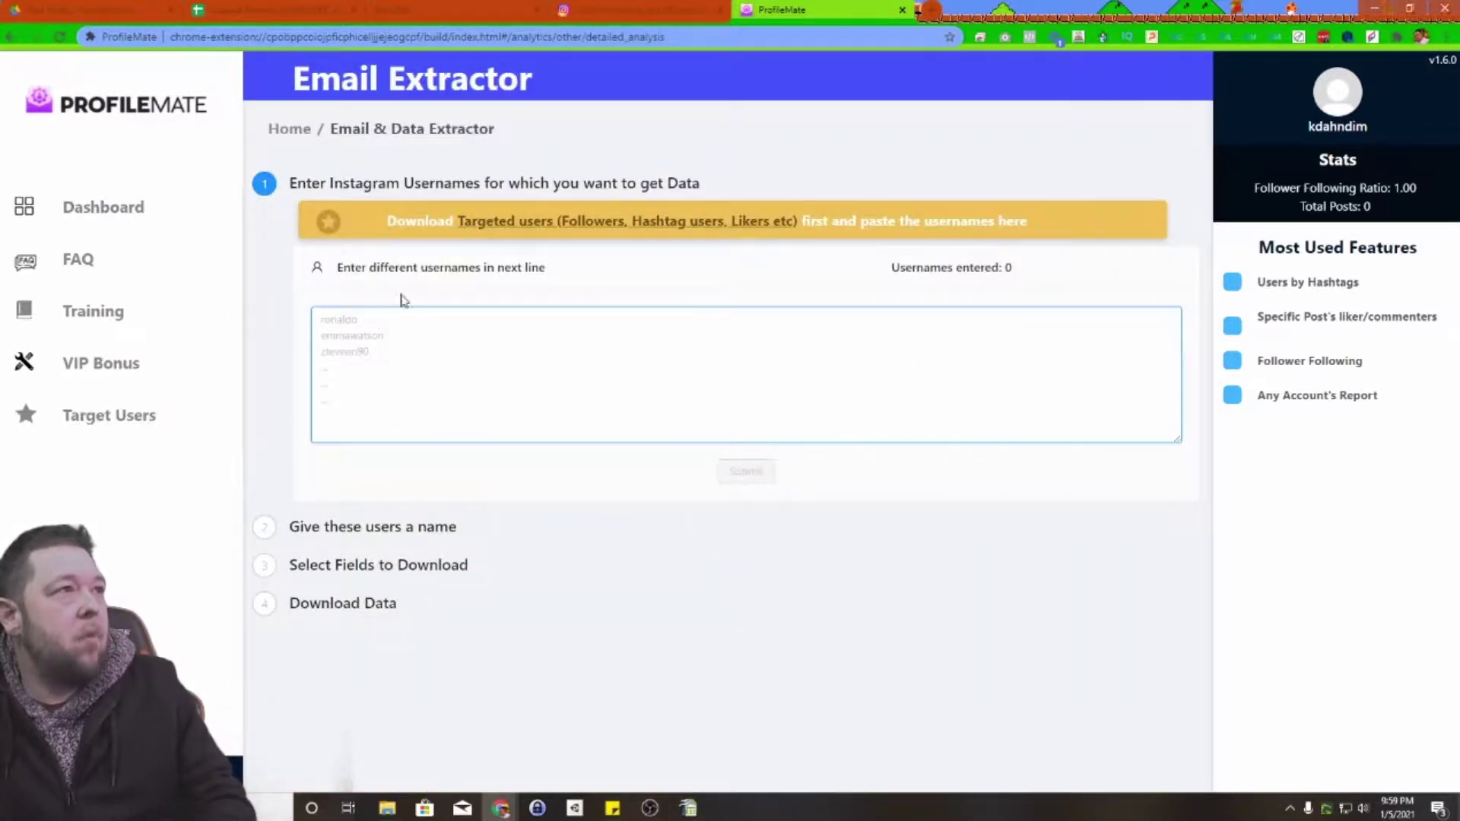
# Step: Check the Instagram profile and the Calc spreadsheet, then return to the Email Extractor
pyautogui.click(638, 9)
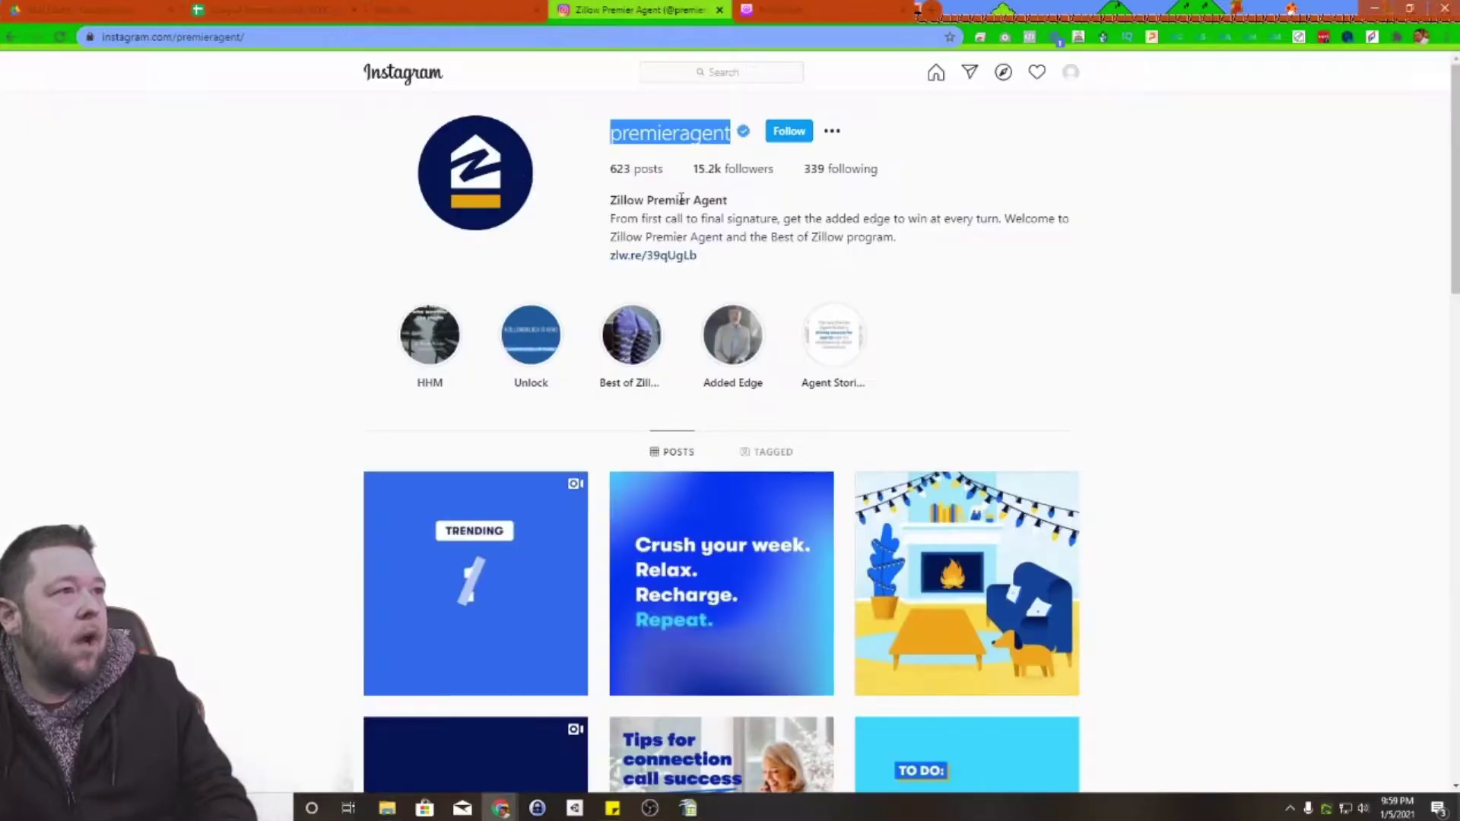
pyautogui.click(783, 9)
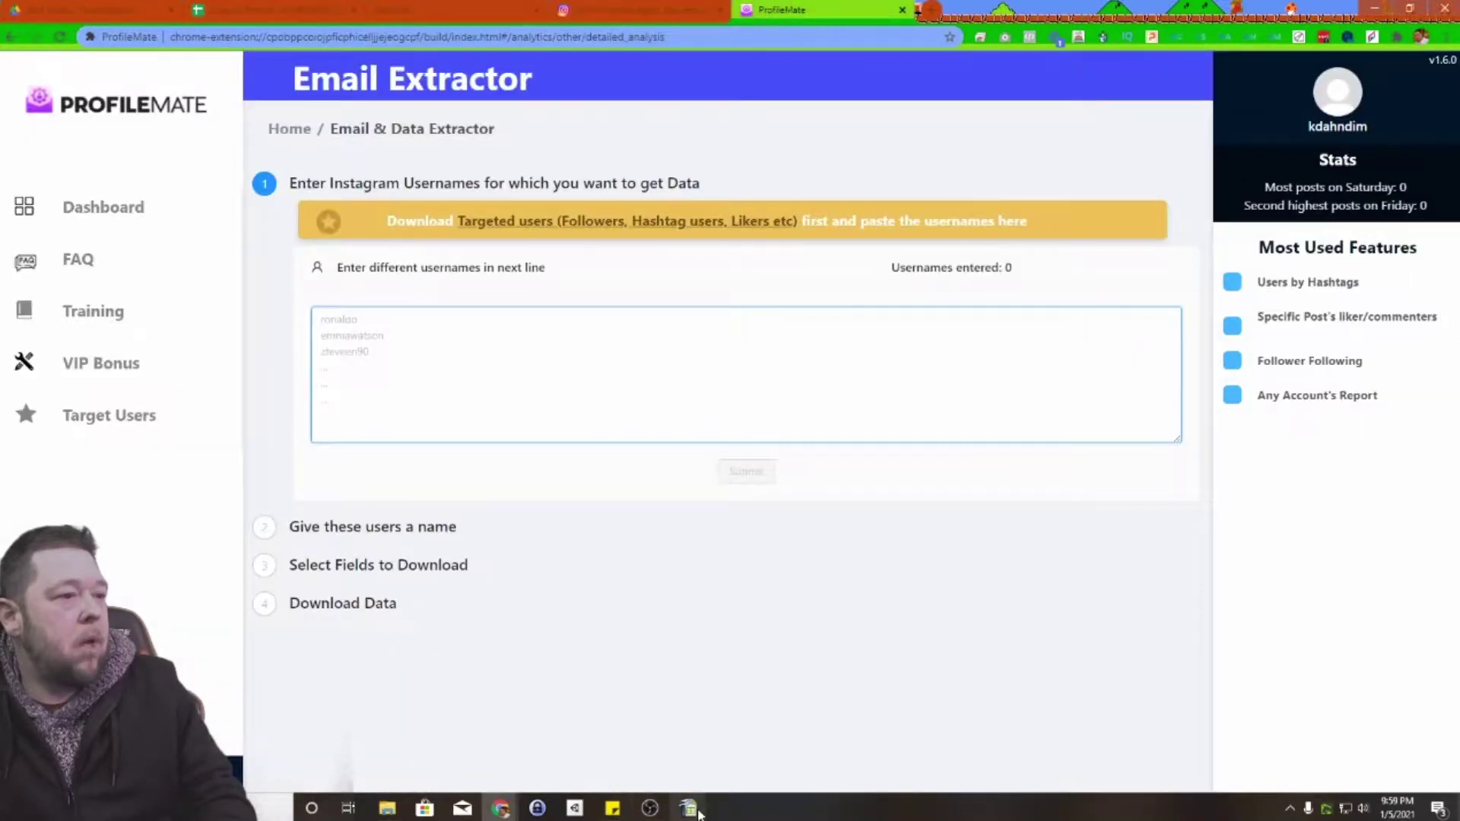
pyautogui.moveTo(698, 811)
pyautogui.click(685, 726)
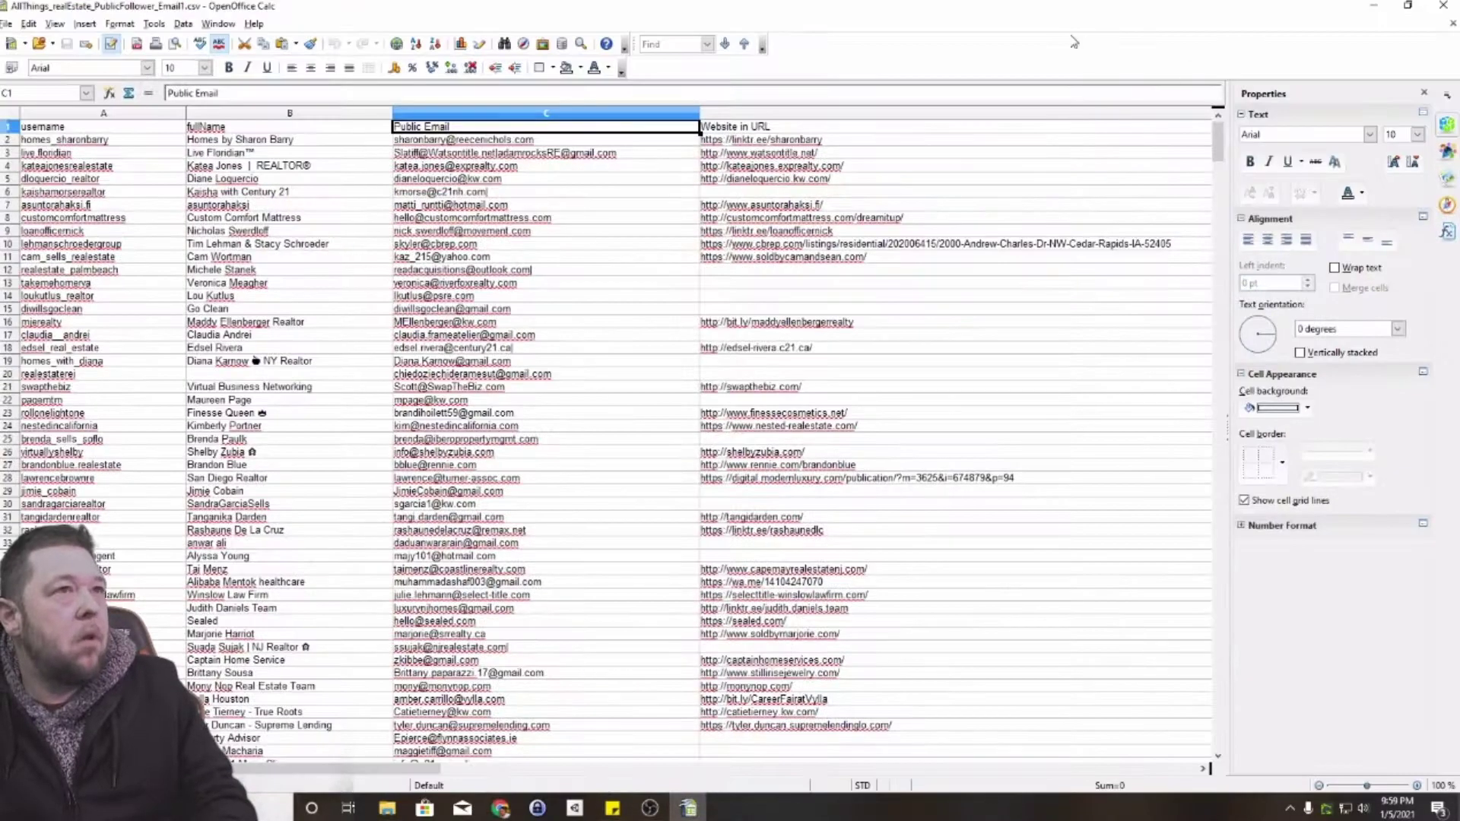
pyautogui.hotkey('alt', 'Tab')
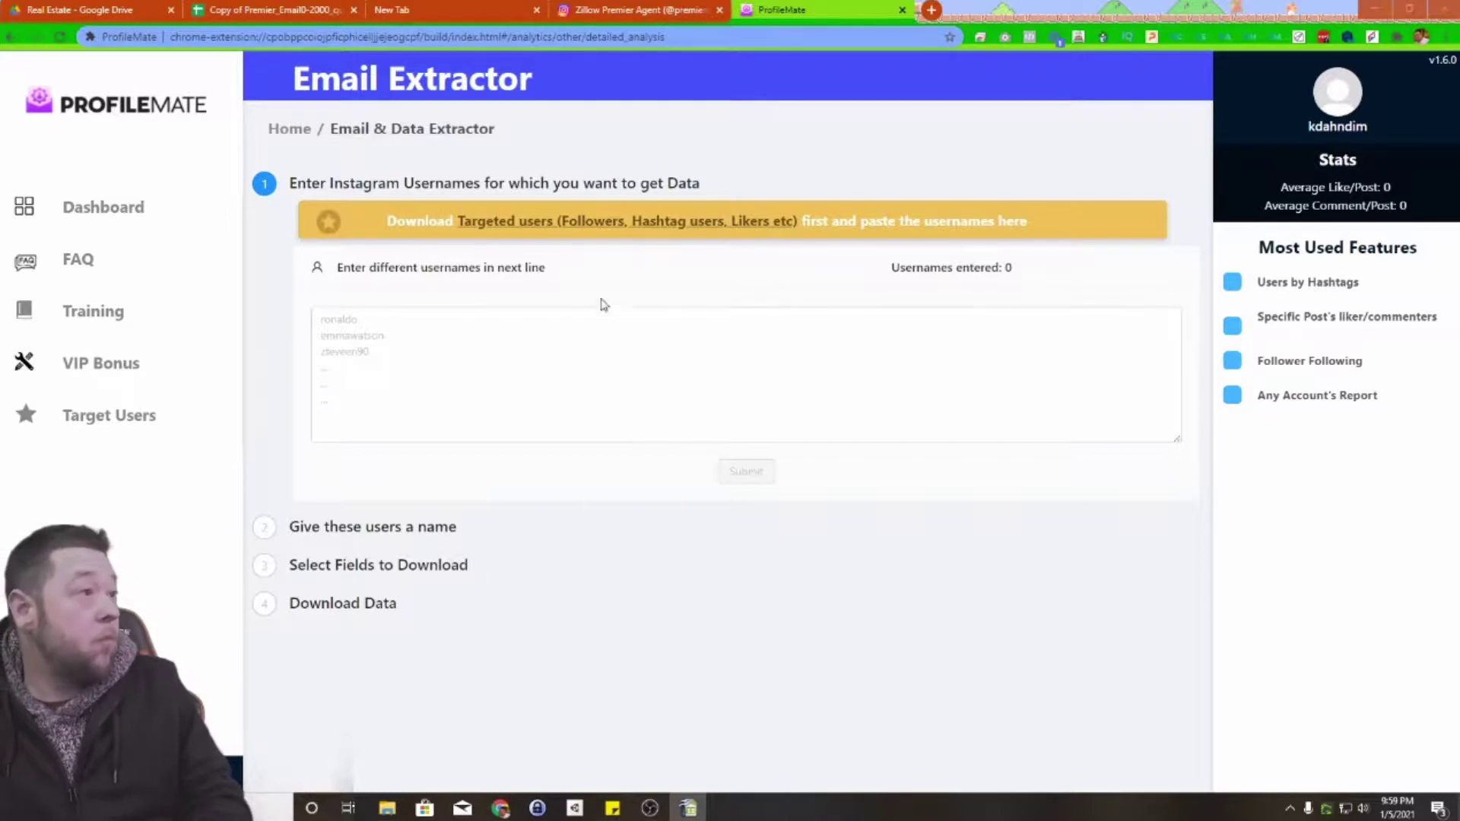
# Step: Paste three usernames into the Email Extractor and name the group 'test'
pyautogui.click(524, 317)
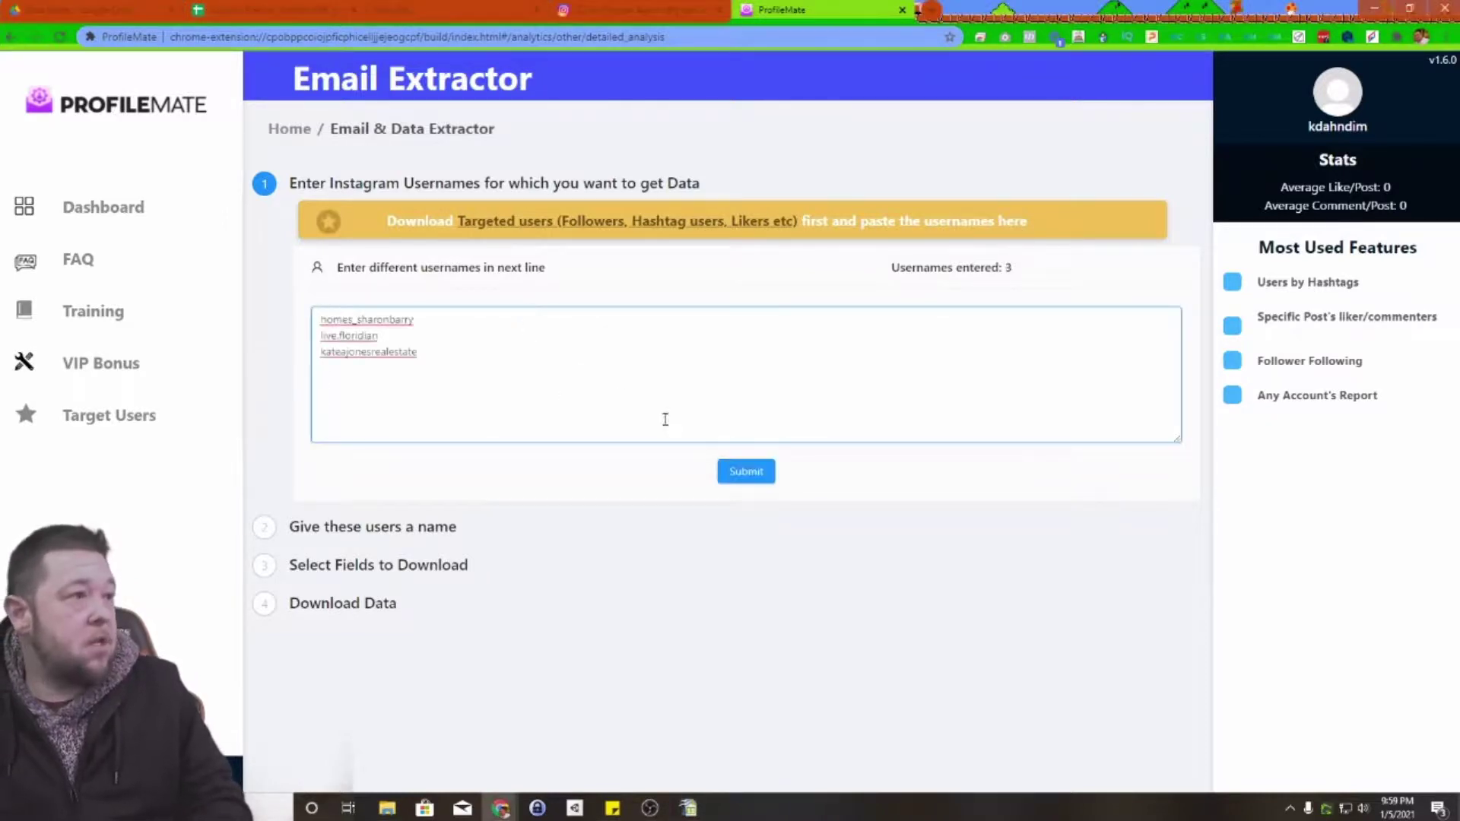
pyautogui.click(742, 471)
pyautogui.click(471, 252)
pyautogui.write('test')
pyautogui.click(548, 254)
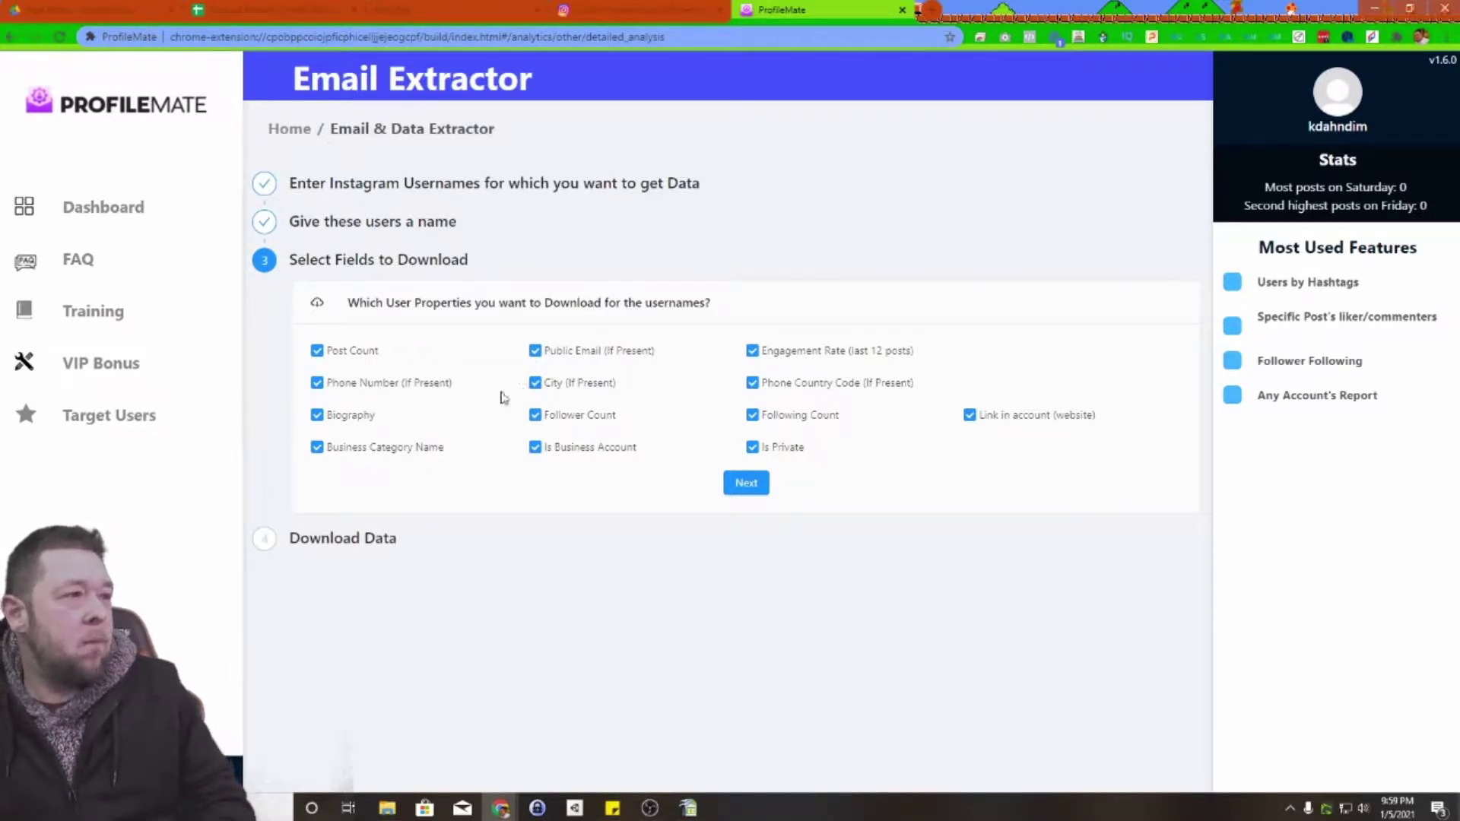
# Step: Exclude Post Count, Biography, Follower Count, Engagement Rate and Following Count from extraction
pyautogui.click(317, 350)
pyautogui.click(317, 415)
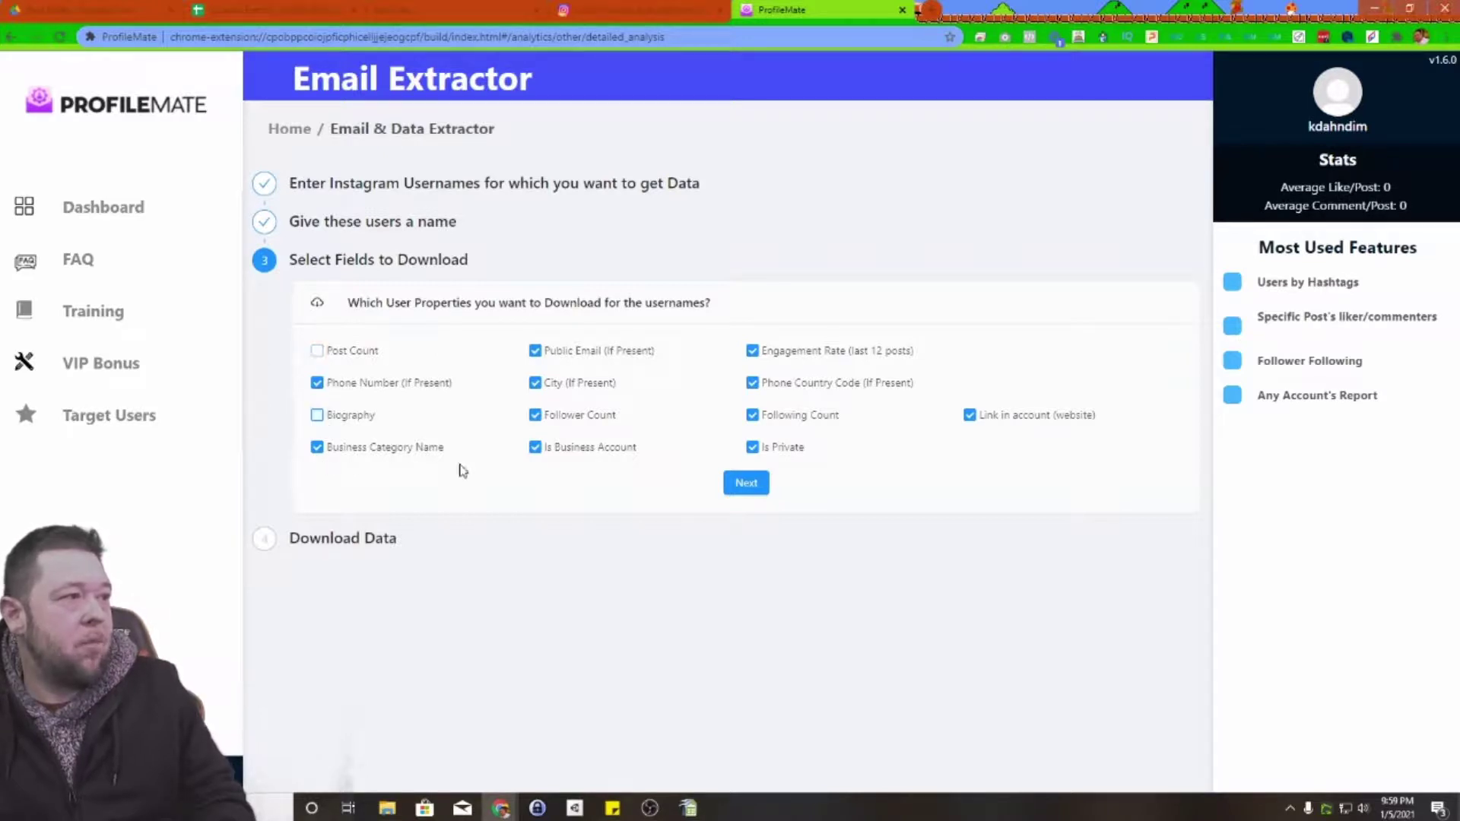
pyautogui.click(535, 415)
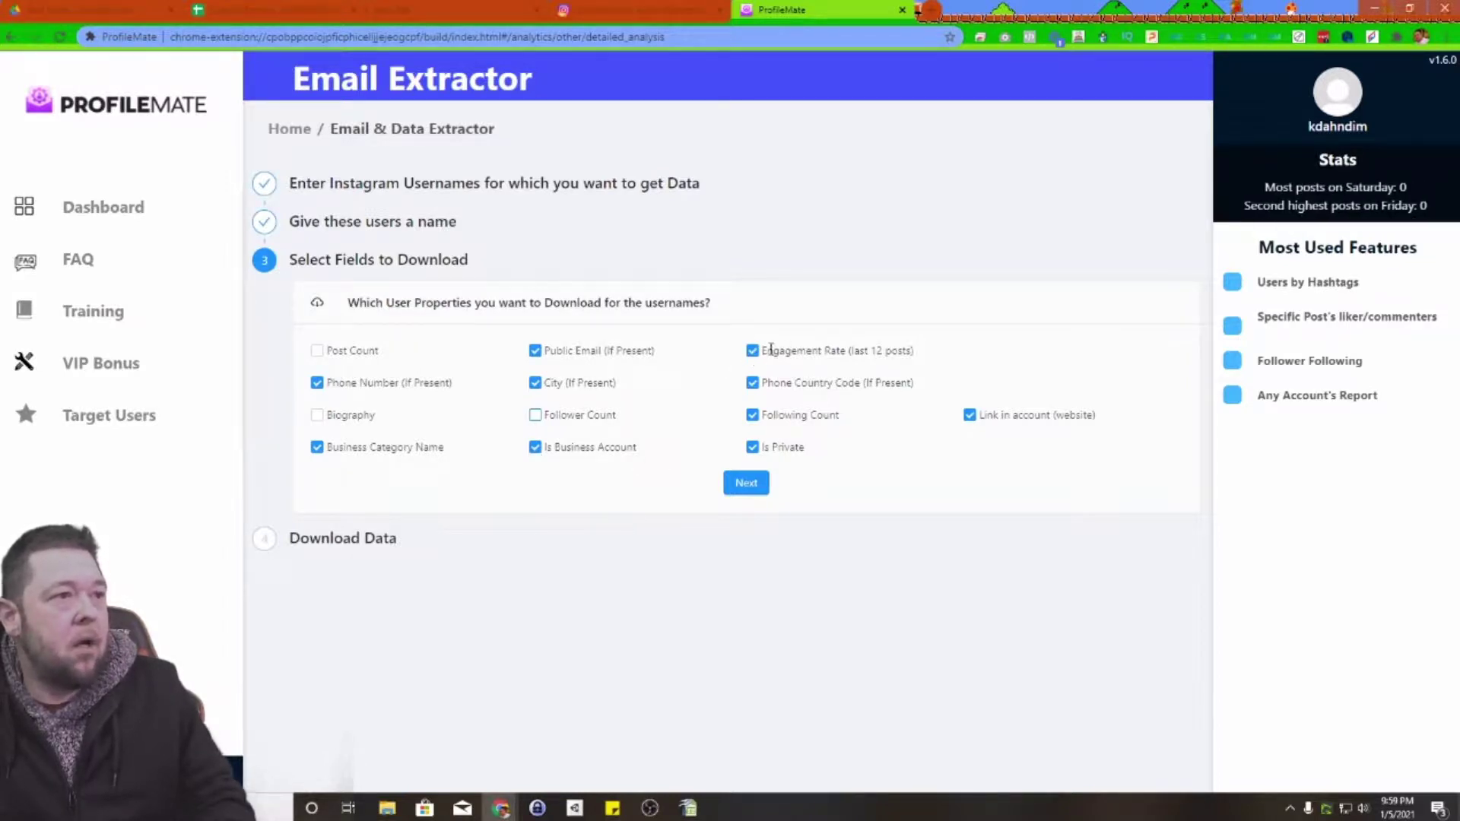
pyautogui.click(753, 351)
pyautogui.click(757, 420)
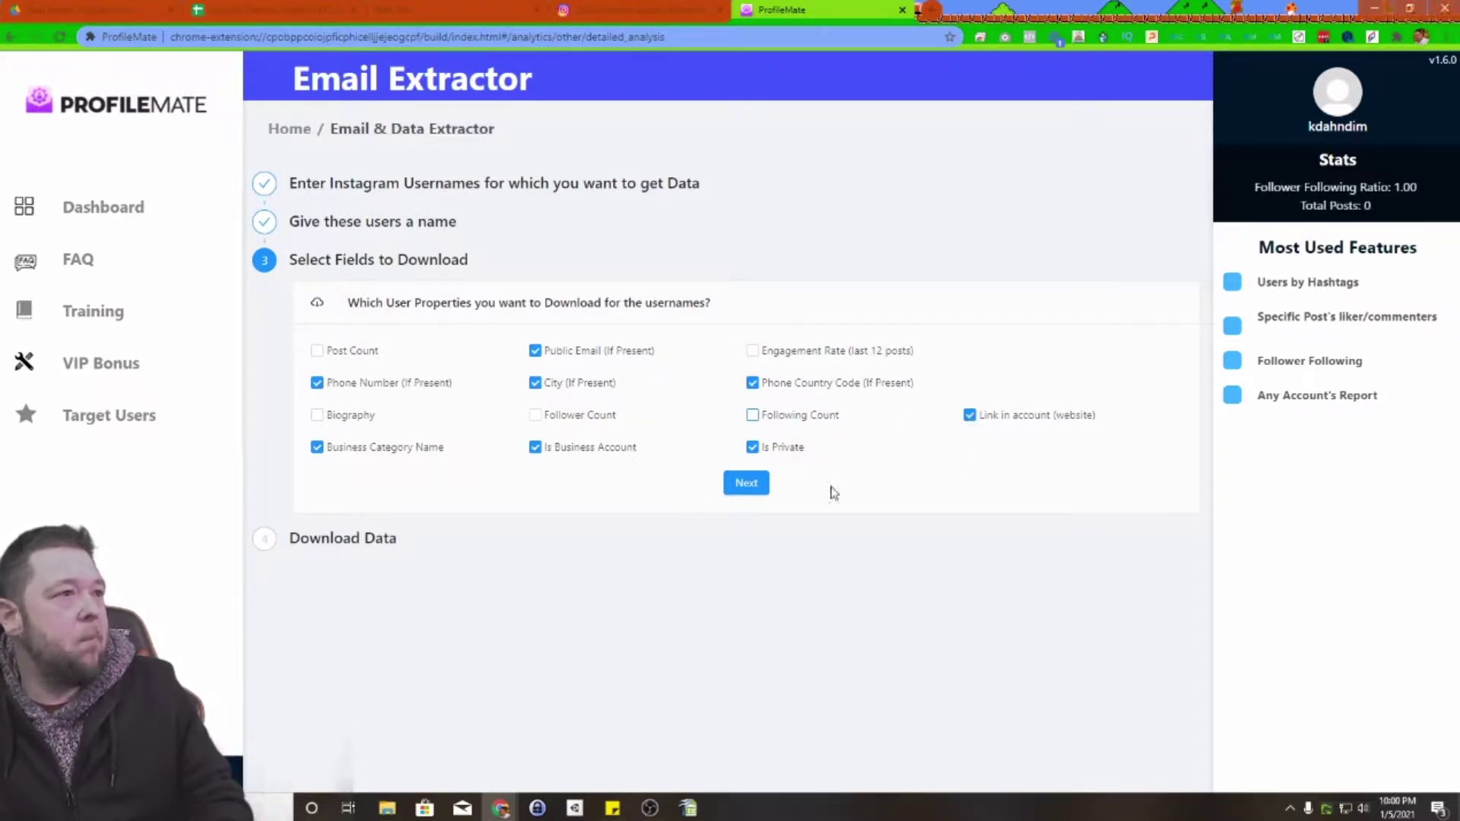
# Step: Start the data extraction and scroll down to the results
pyautogui.click(743, 483)
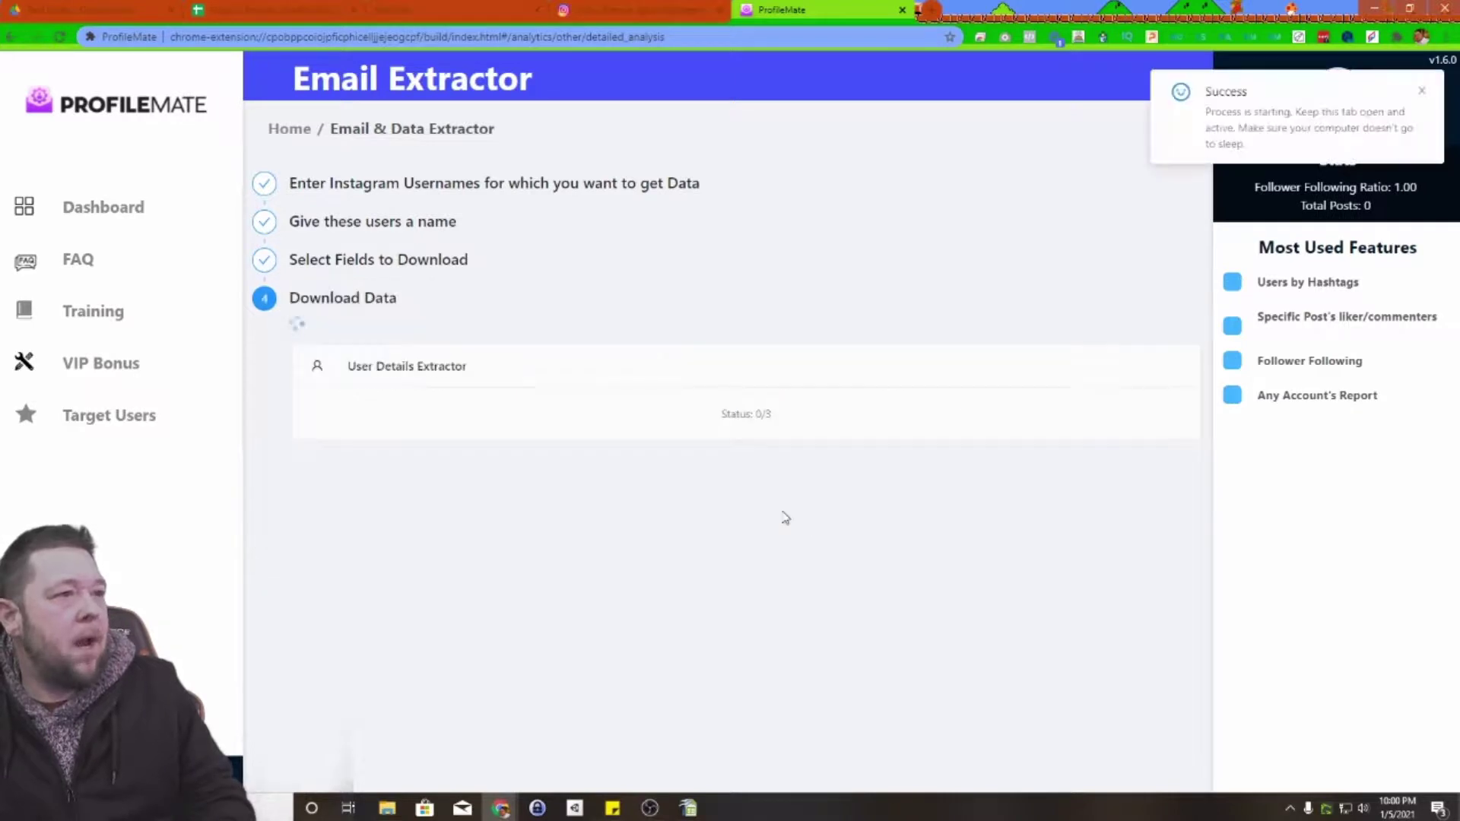
pyautogui.scroll(-2, 608, 487)
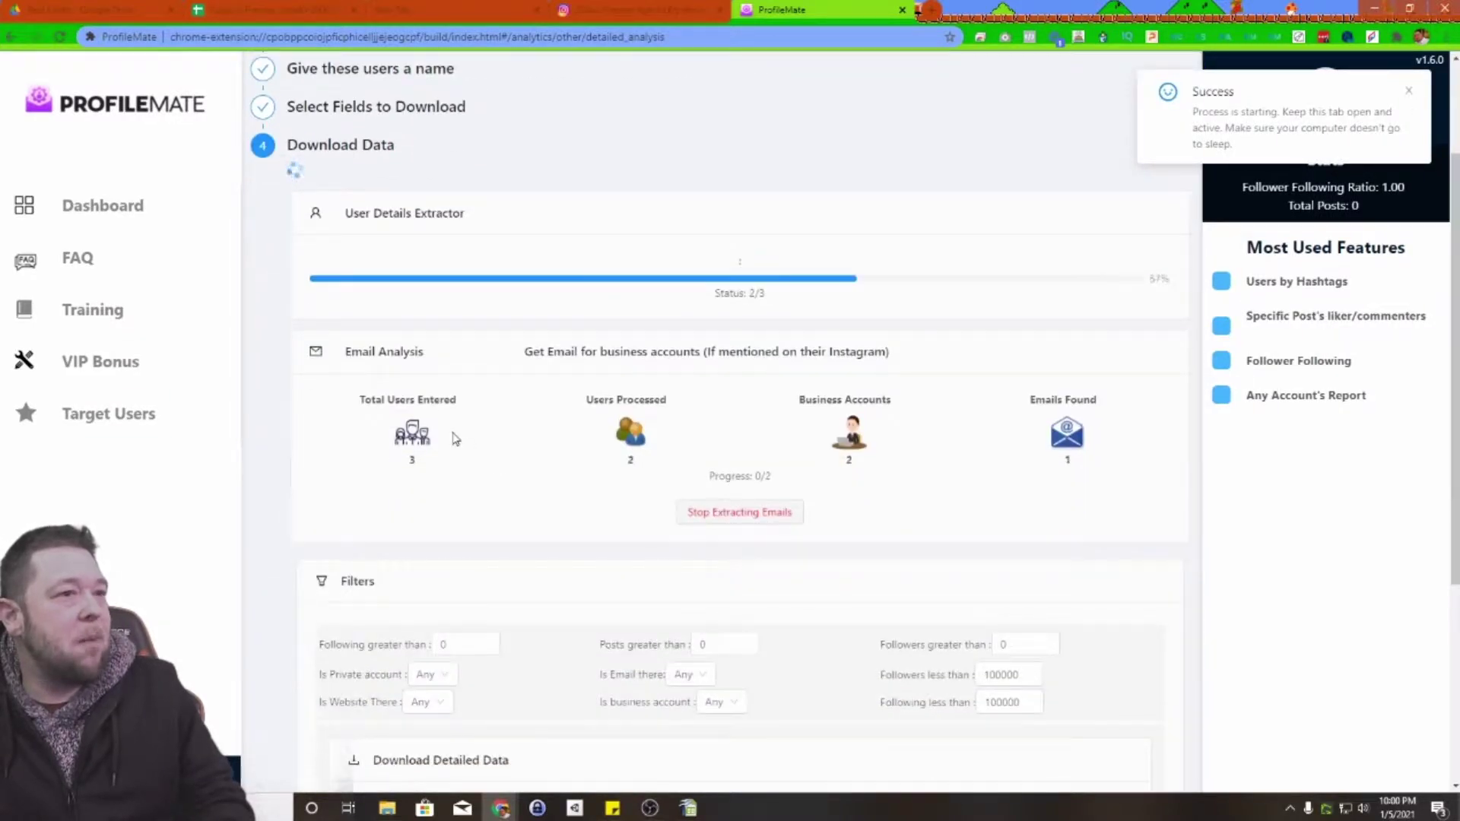
pyautogui.scroll(-2, 452, 437)
pyautogui.scroll(-1, 455, 438)
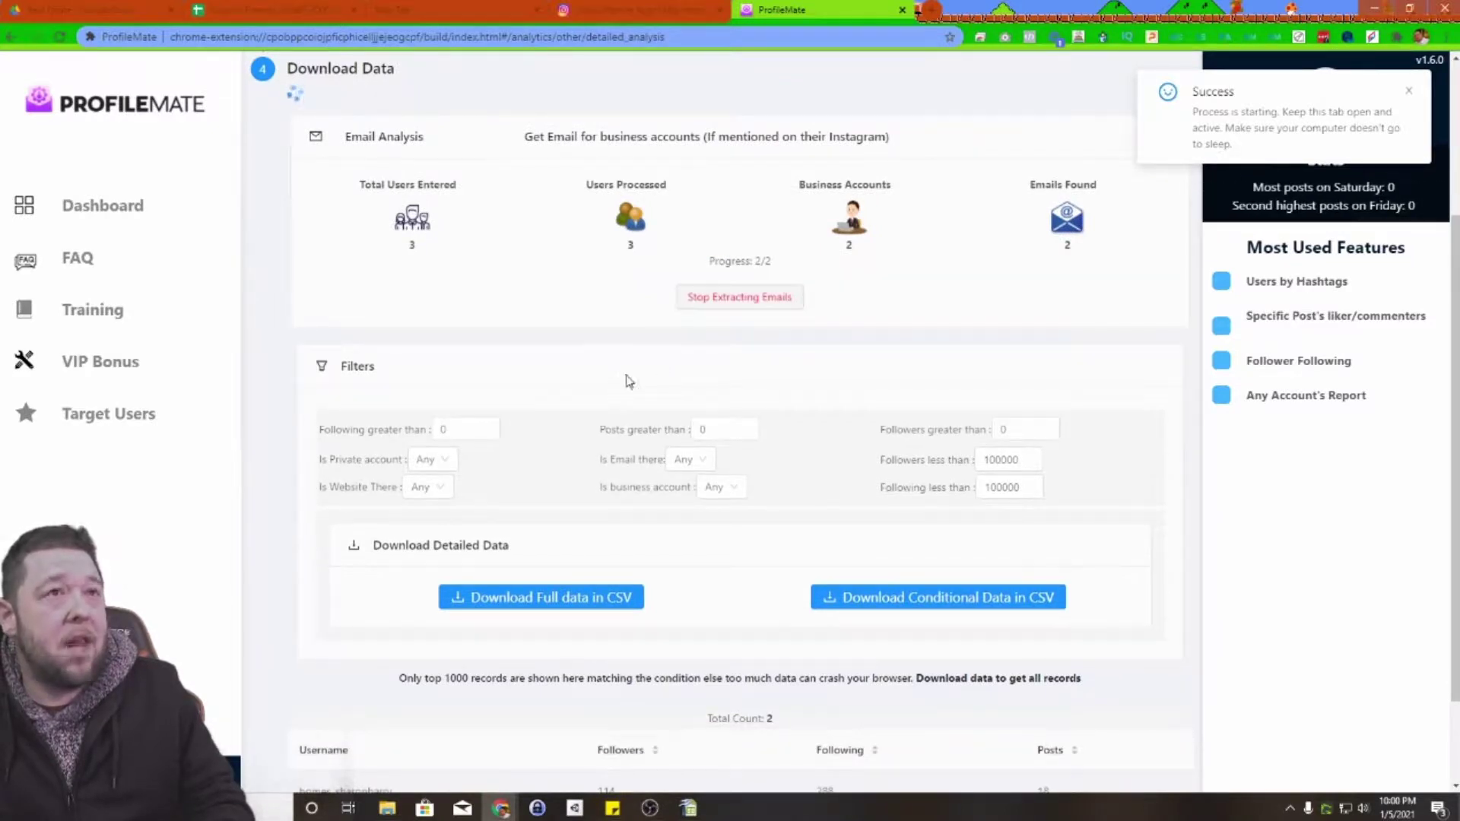
pyautogui.scroll(-2, 627, 382)
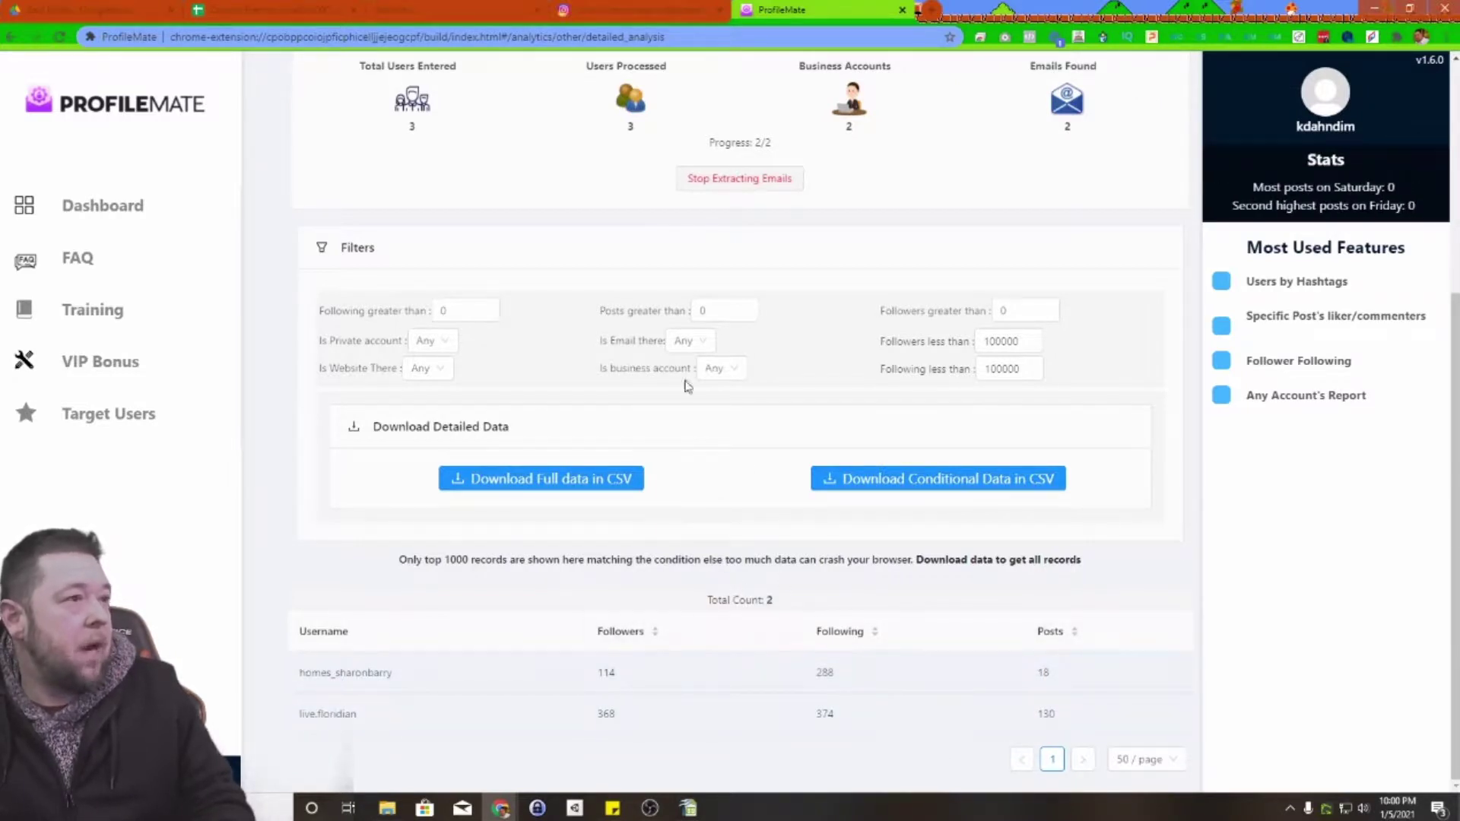
# Step: Filter to Is Email there = Yes and download the conditional data as CSV
pyautogui.click(702, 342)
pyautogui.click(686, 397)
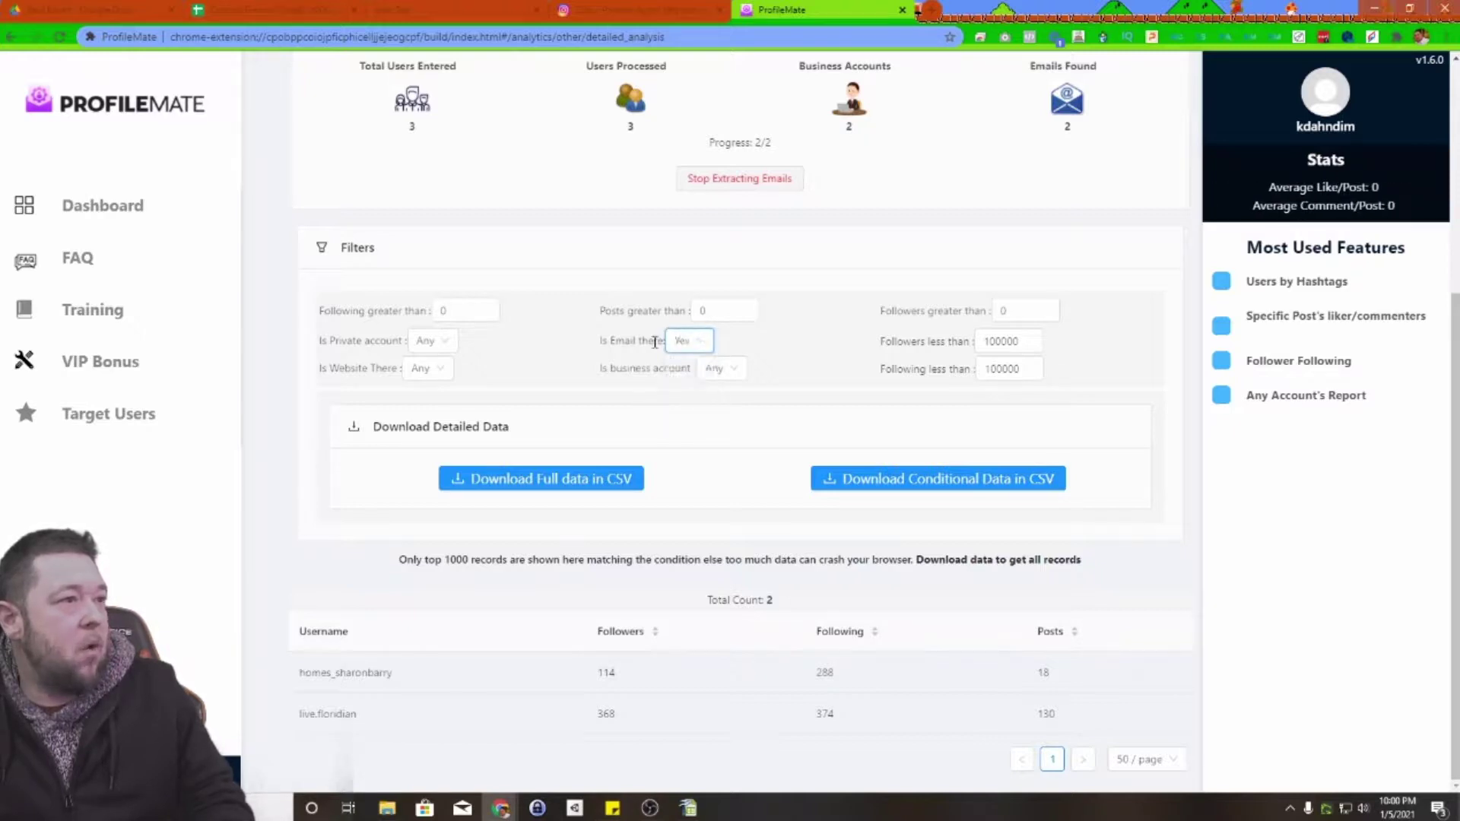
pyautogui.click(961, 479)
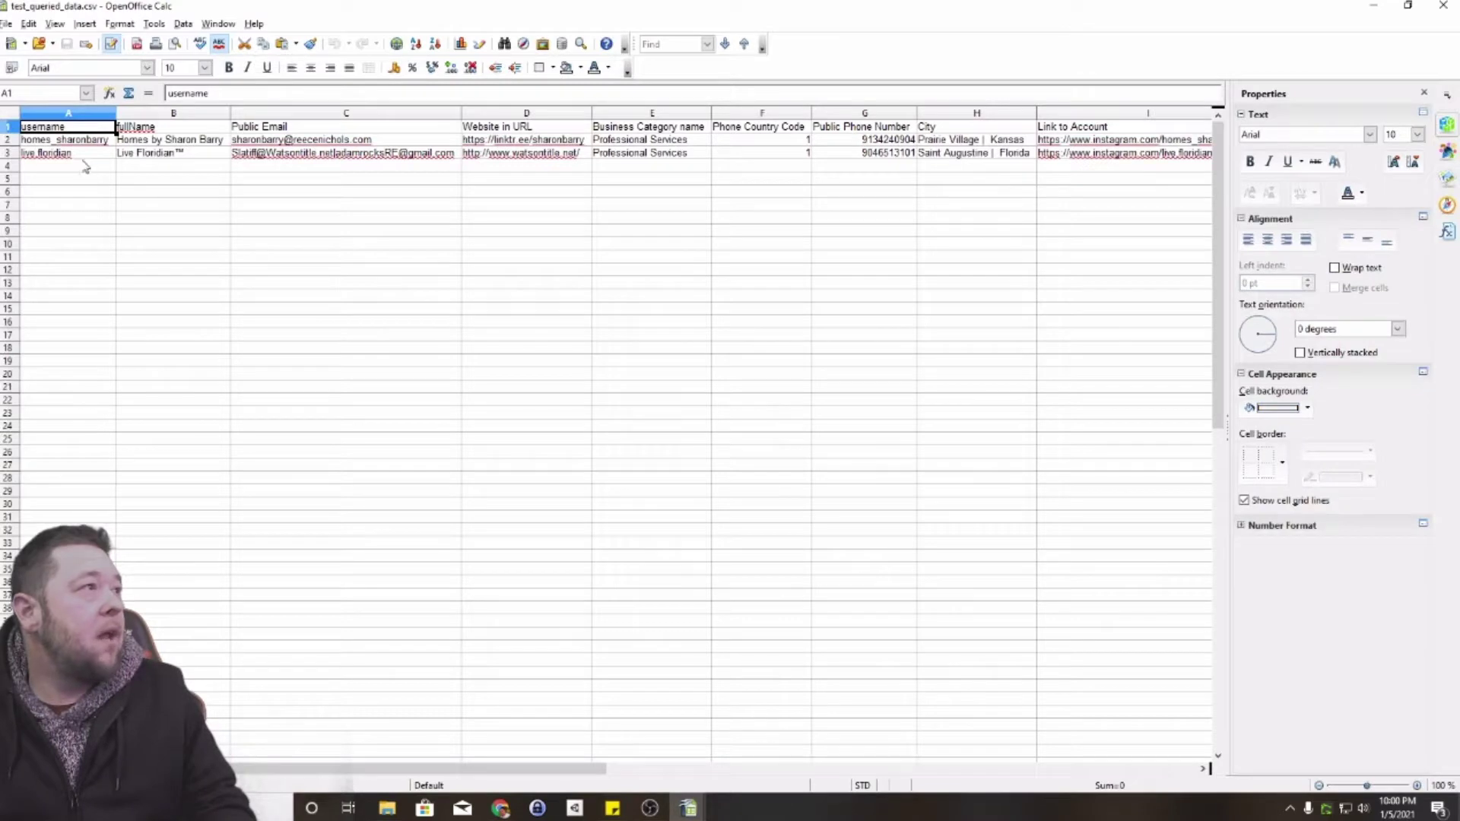
# Step: Review both accounts' usernames, full names and emails in the CSV
pyautogui.moveTo(72, 144); pyautogui.dragTo(293, 154)
pyautogui.click(312, 179)
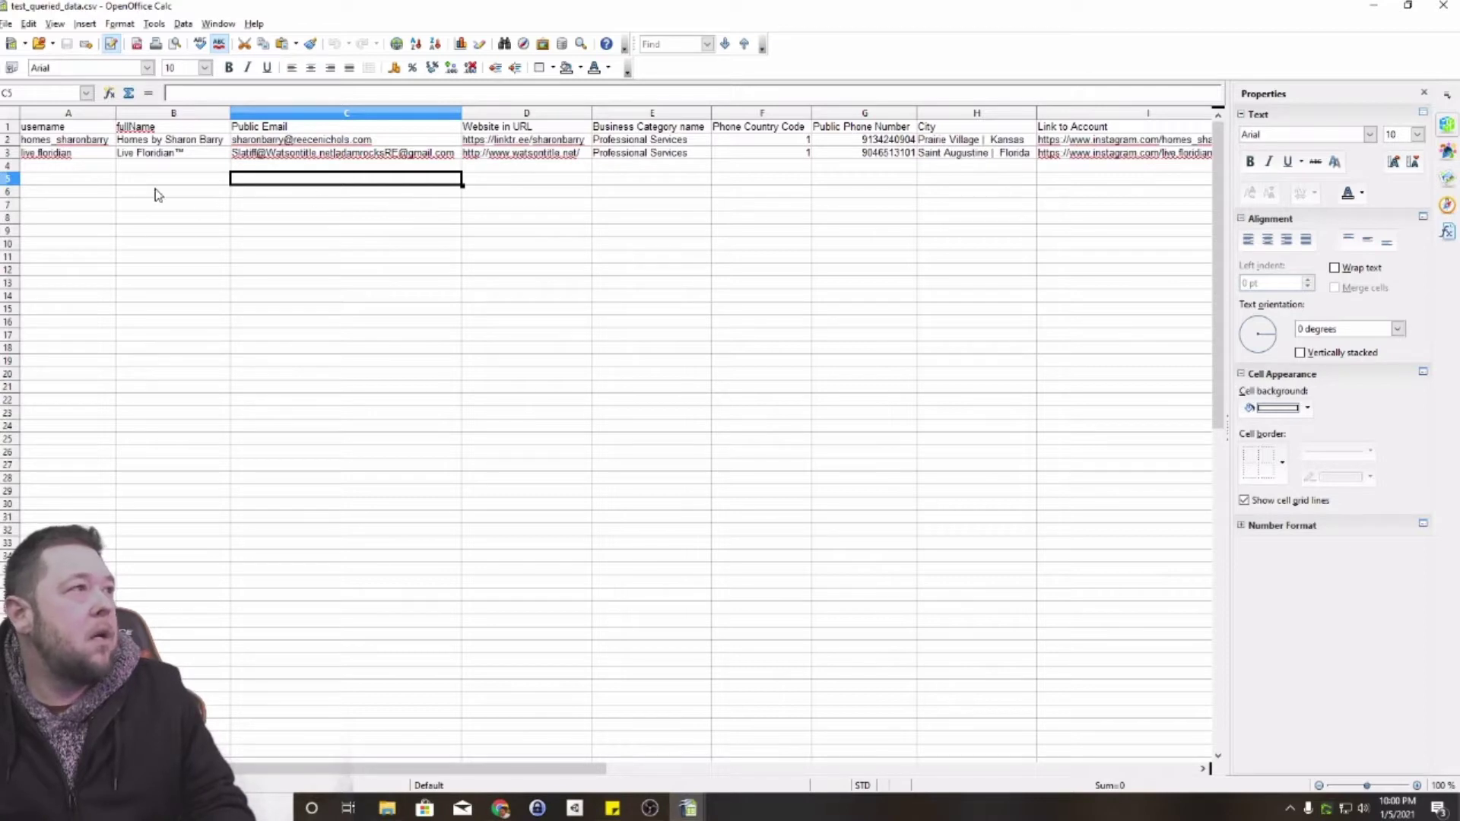
pyautogui.click(683, 337)
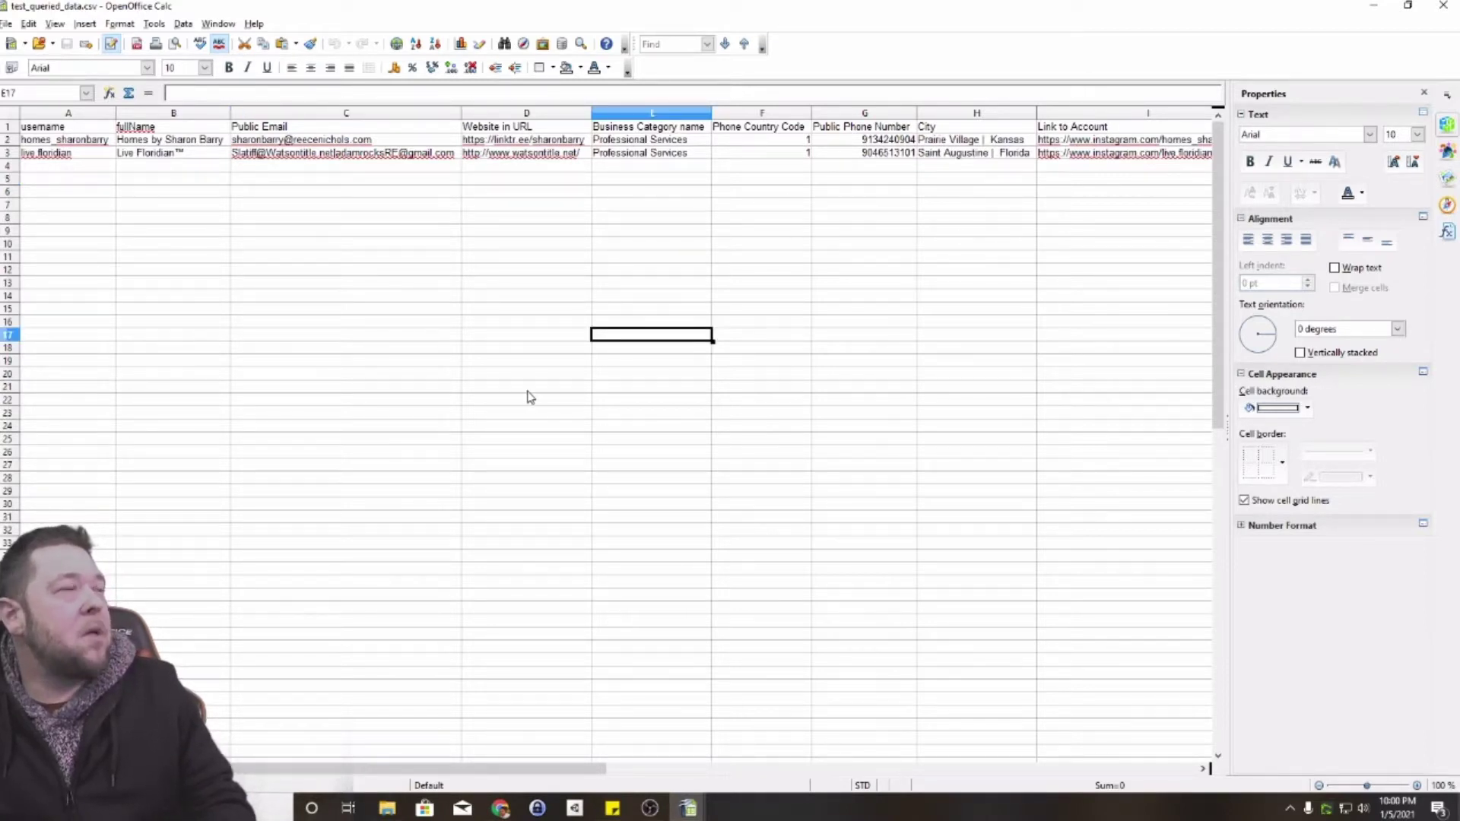
pyautogui.click(150, 224)
pyautogui.moveTo(89, 196); pyautogui.dragTo(179, 274)
pyautogui.click(176, 271)
pyautogui.click(103, 144)
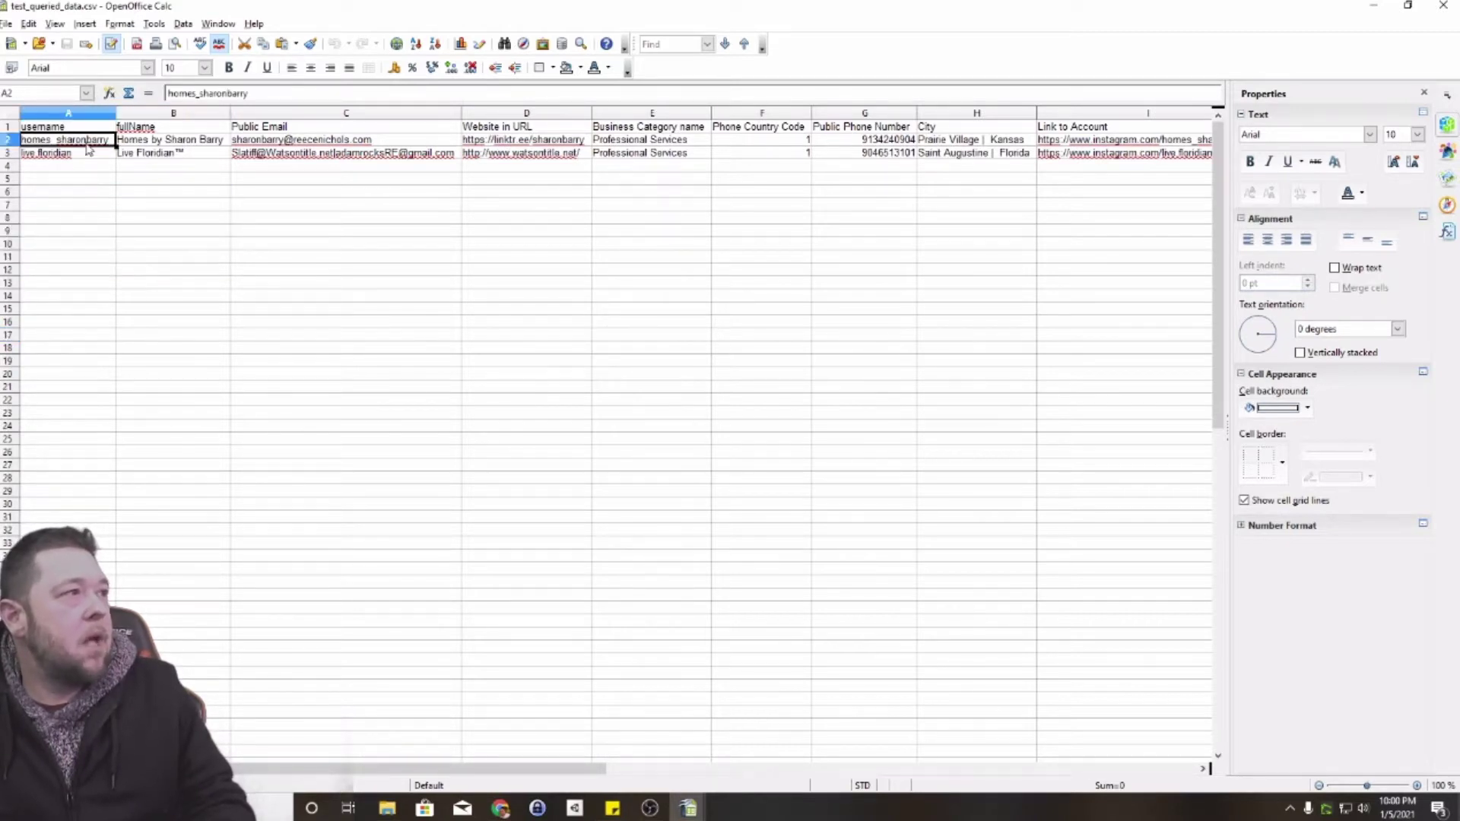
pyautogui.click(152, 143)
pyautogui.click(161, 155)
pyautogui.click(161, 181)
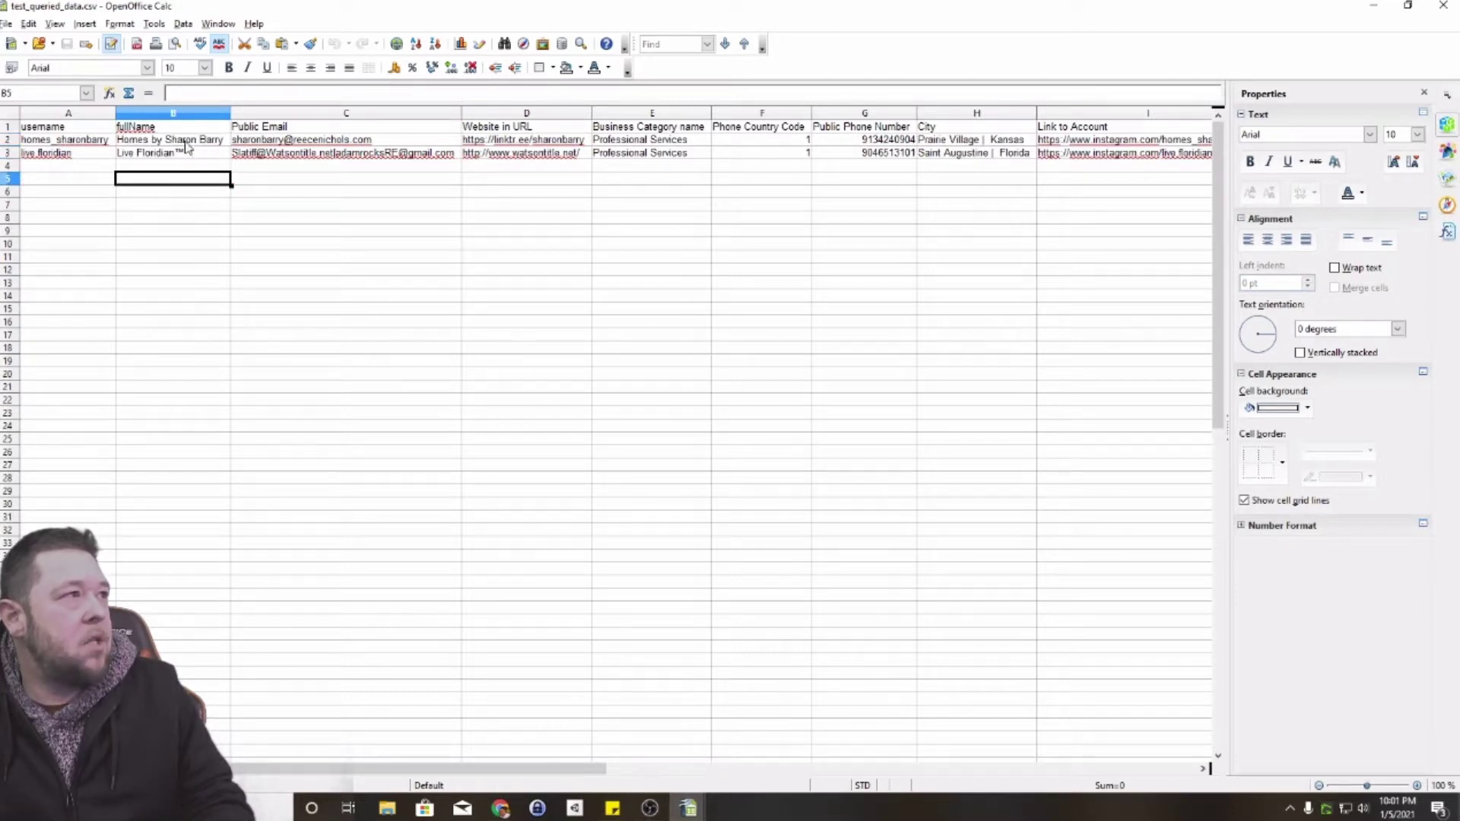
pyautogui.moveTo(187, 145); pyautogui.dragTo(190, 162)
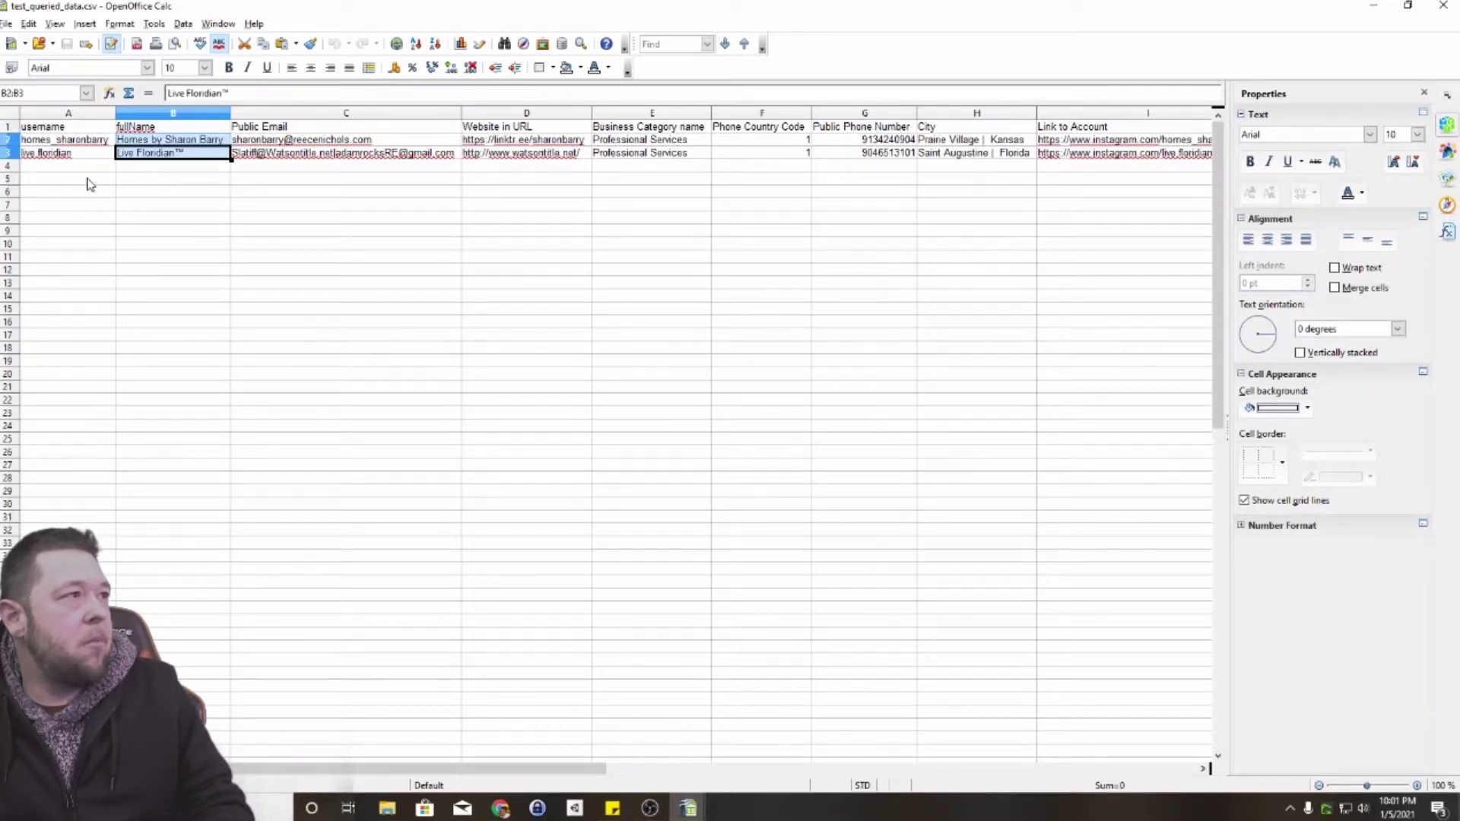
pyautogui.click(157, 204)
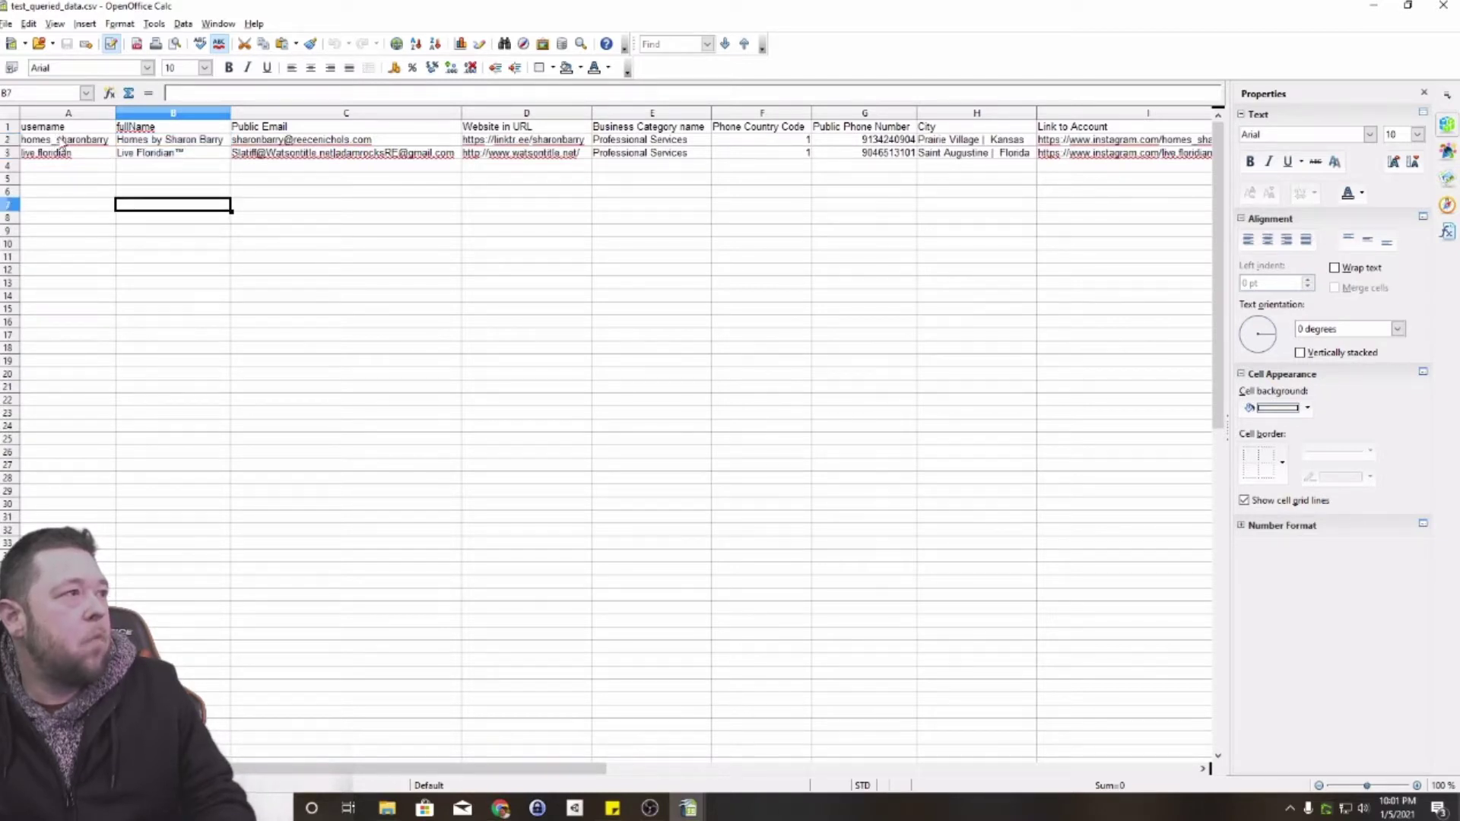
# Step: Inspect the two public email addresses, phone numbers and the second account's city
pyautogui.moveTo(297, 142); pyautogui.dragTo(299, 155)
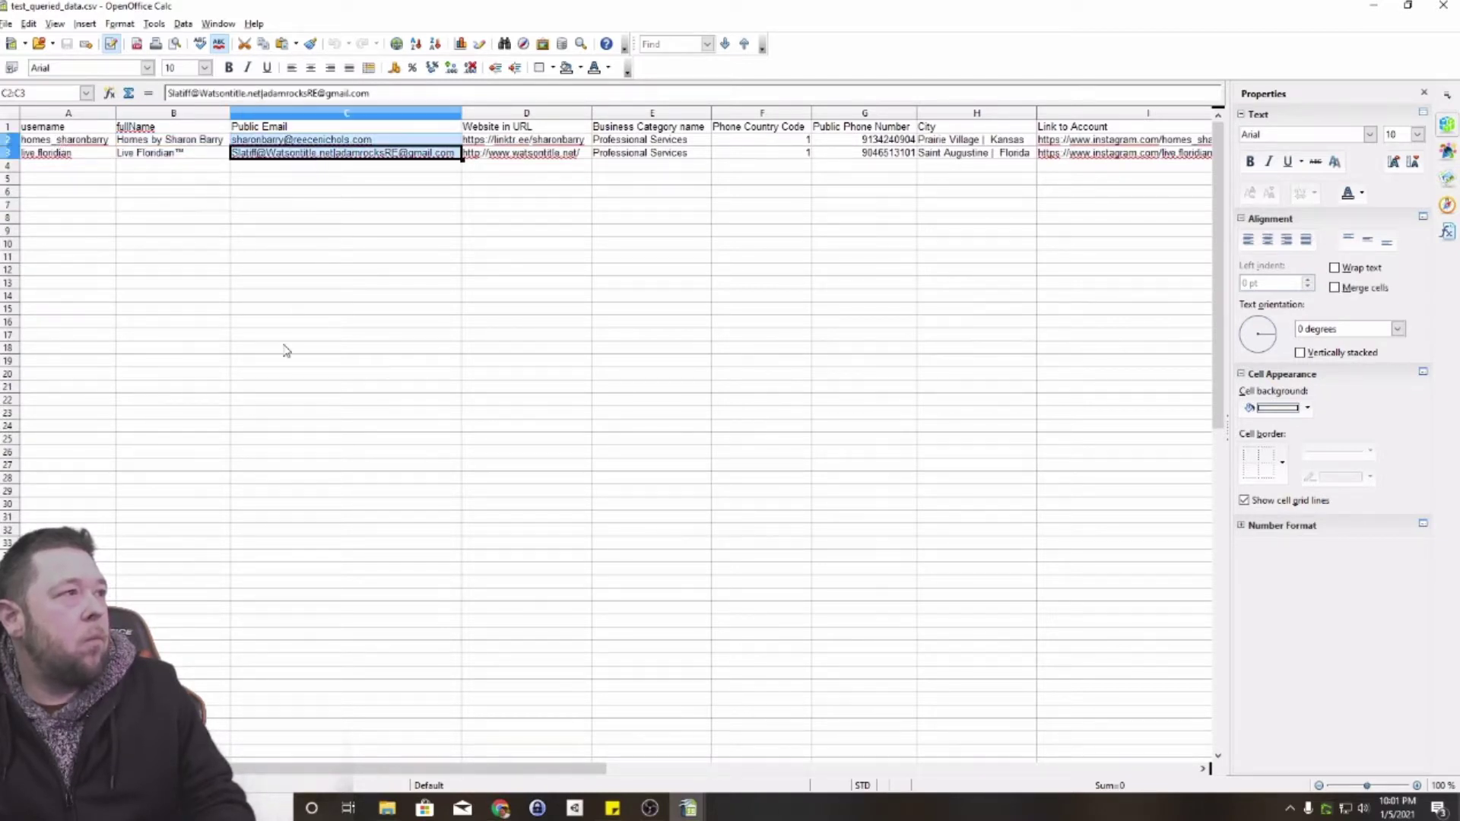
pyautogui.click(671, 236)
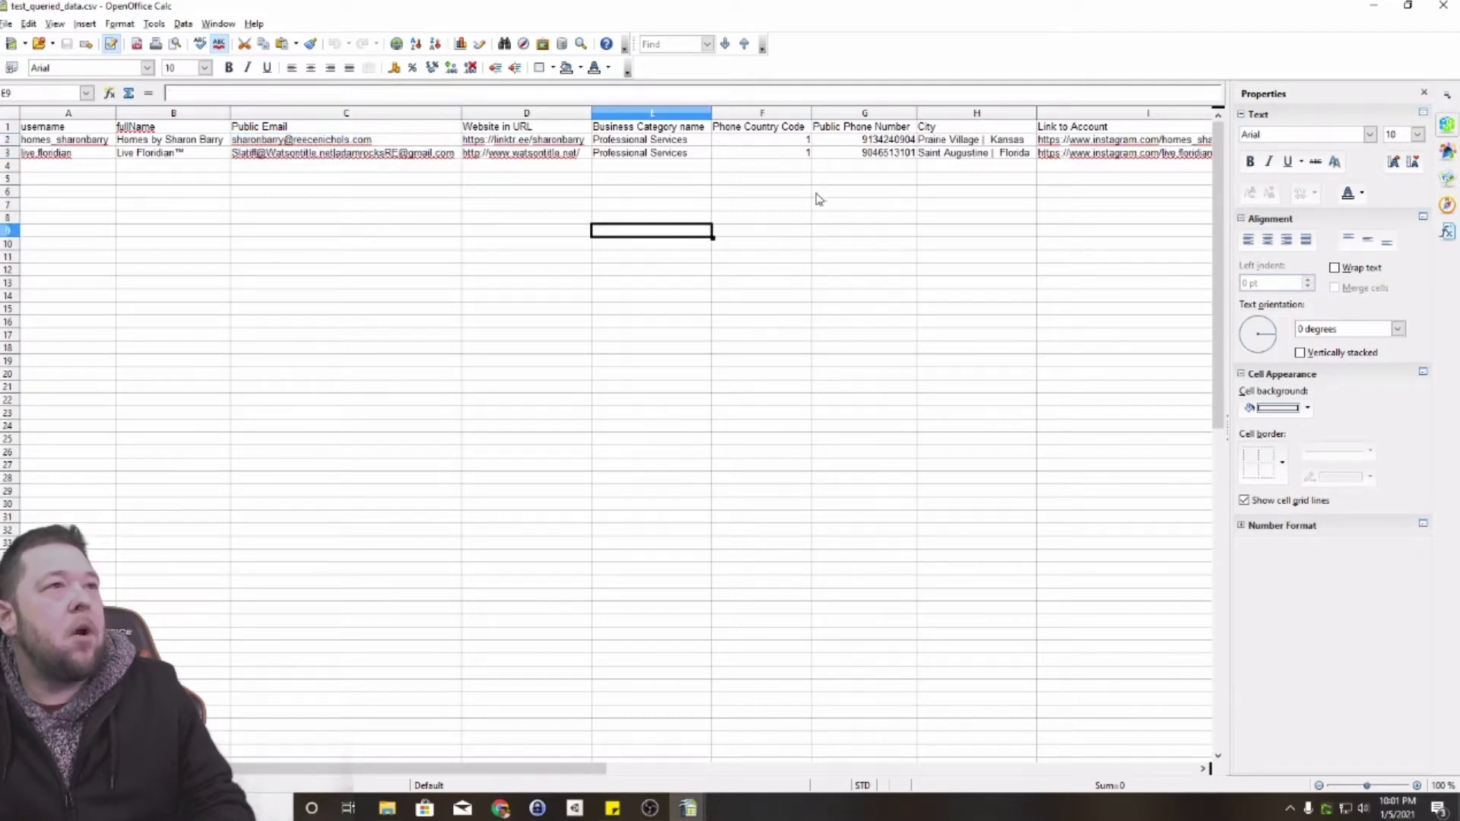
pyautogui.moveTo(869, 142)
pyautogui.mouseDown()
pyautogui.moveTo(849, 160)
pyautogui.moveTo(807, 153)
pyautogui.moveTo(865, 153)
pyautogui.mouseUp()
pyautogui.hotkey('ctrl', 'd')
pyautogui.click(830, 169)
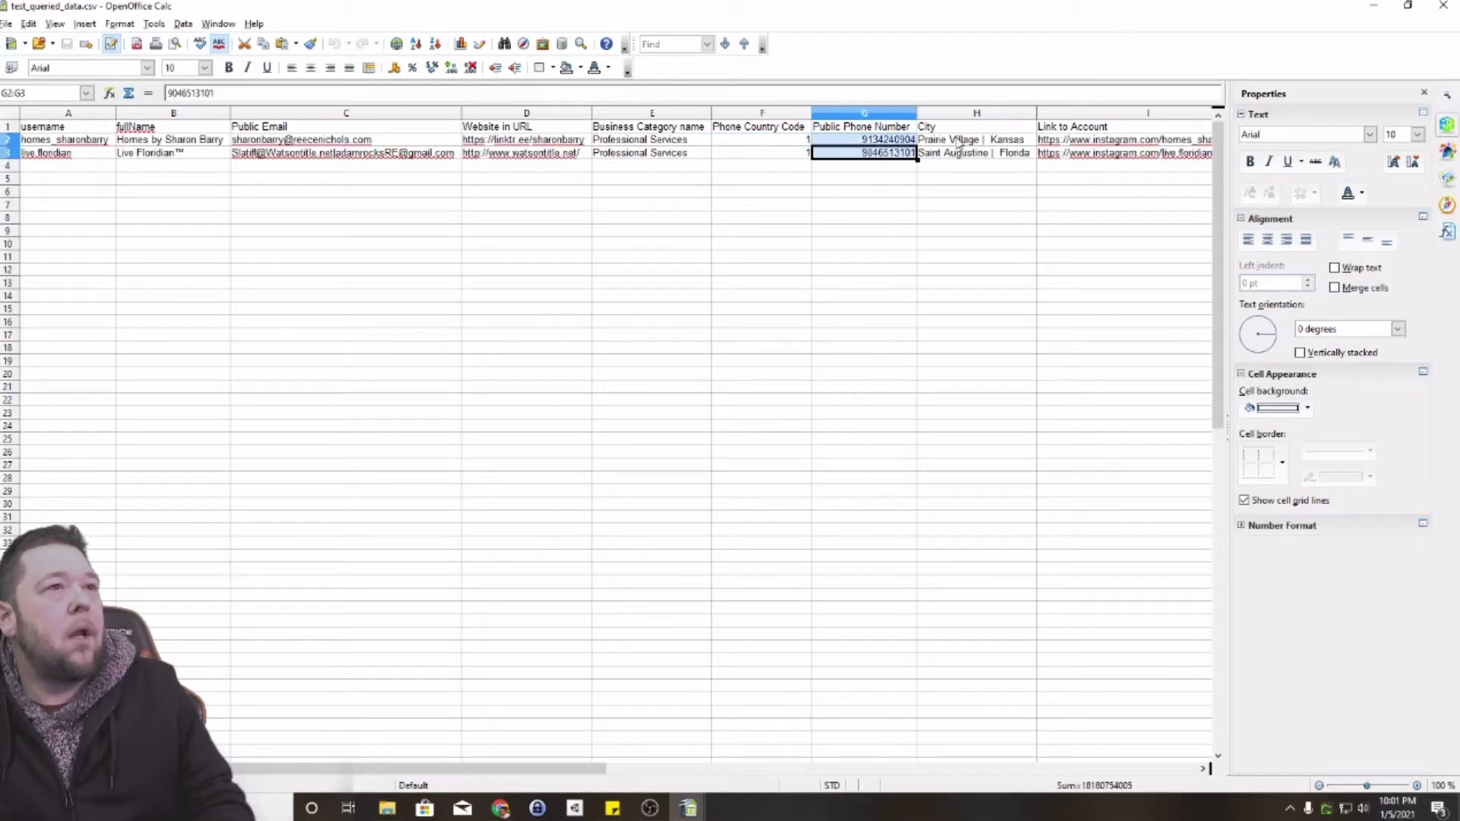
pyautogui.click(990, 160)
pyautogui.click(1053, 180)
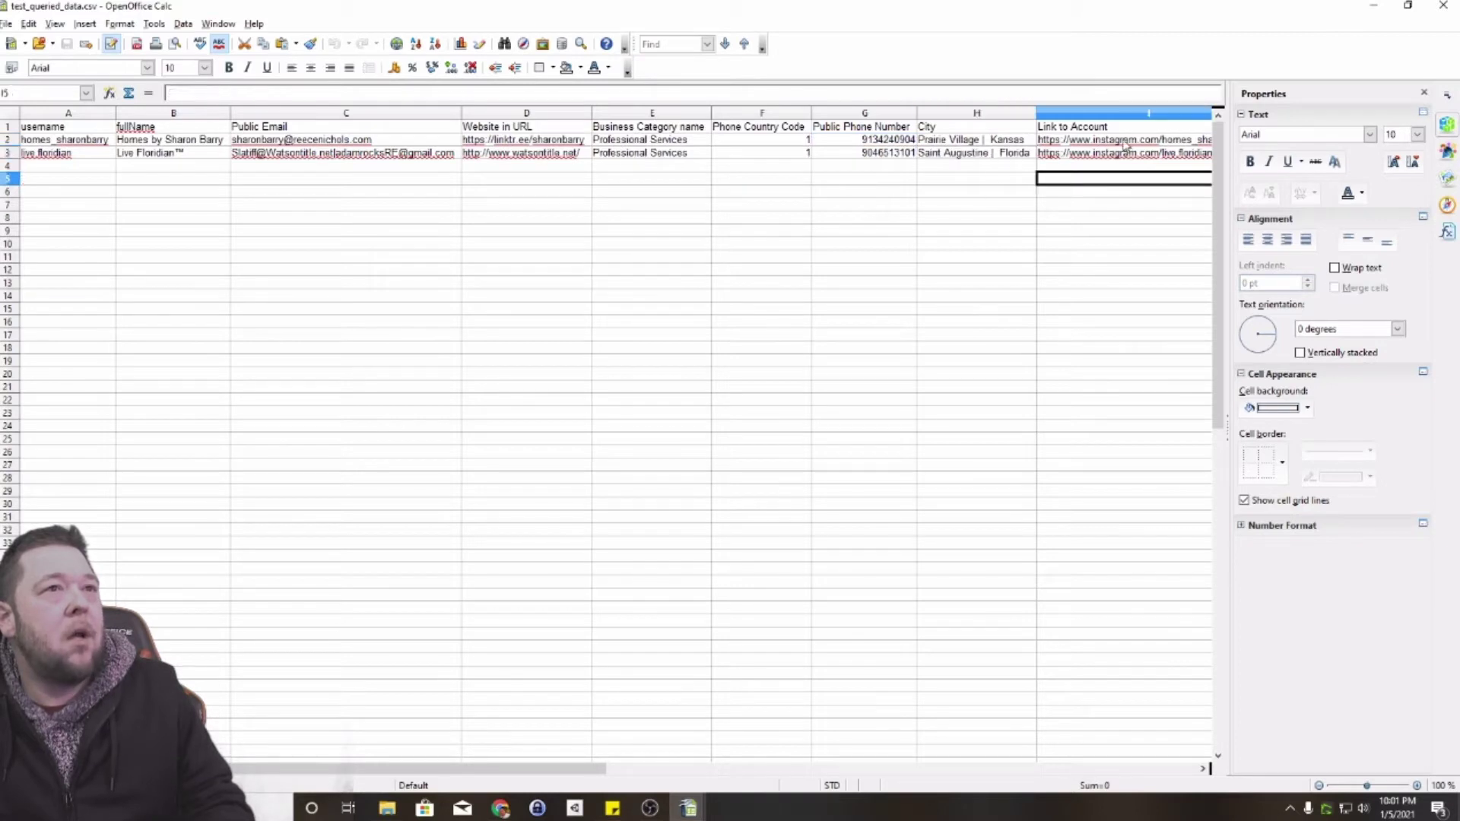
pyautogui.moveTo(552, 775); pyautogui.dragTo(774, 796)
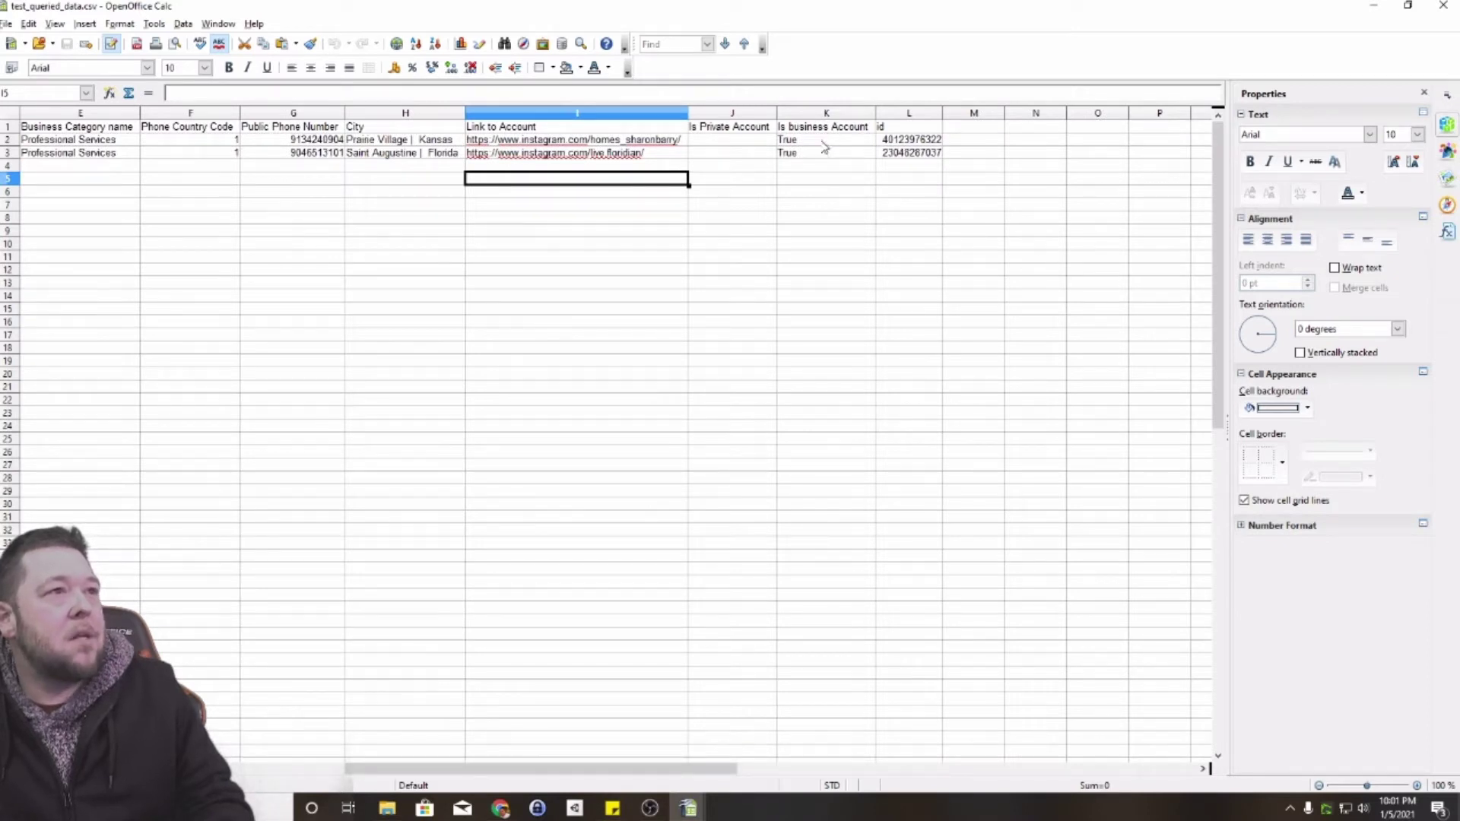
# Step: Check the Is business account values and emails again, then close OpenOffice Calc
pyautogui.moveTo(824, 141); pyautogui.dragTo(828, 154)
pyautogui.moveTo(916, 441); pyautogui.dragTo(918, 452)
pyautogui.moveTo(697, 769); pyautogui.dragTo(384, 771)
pyautogui.click(955, 243)
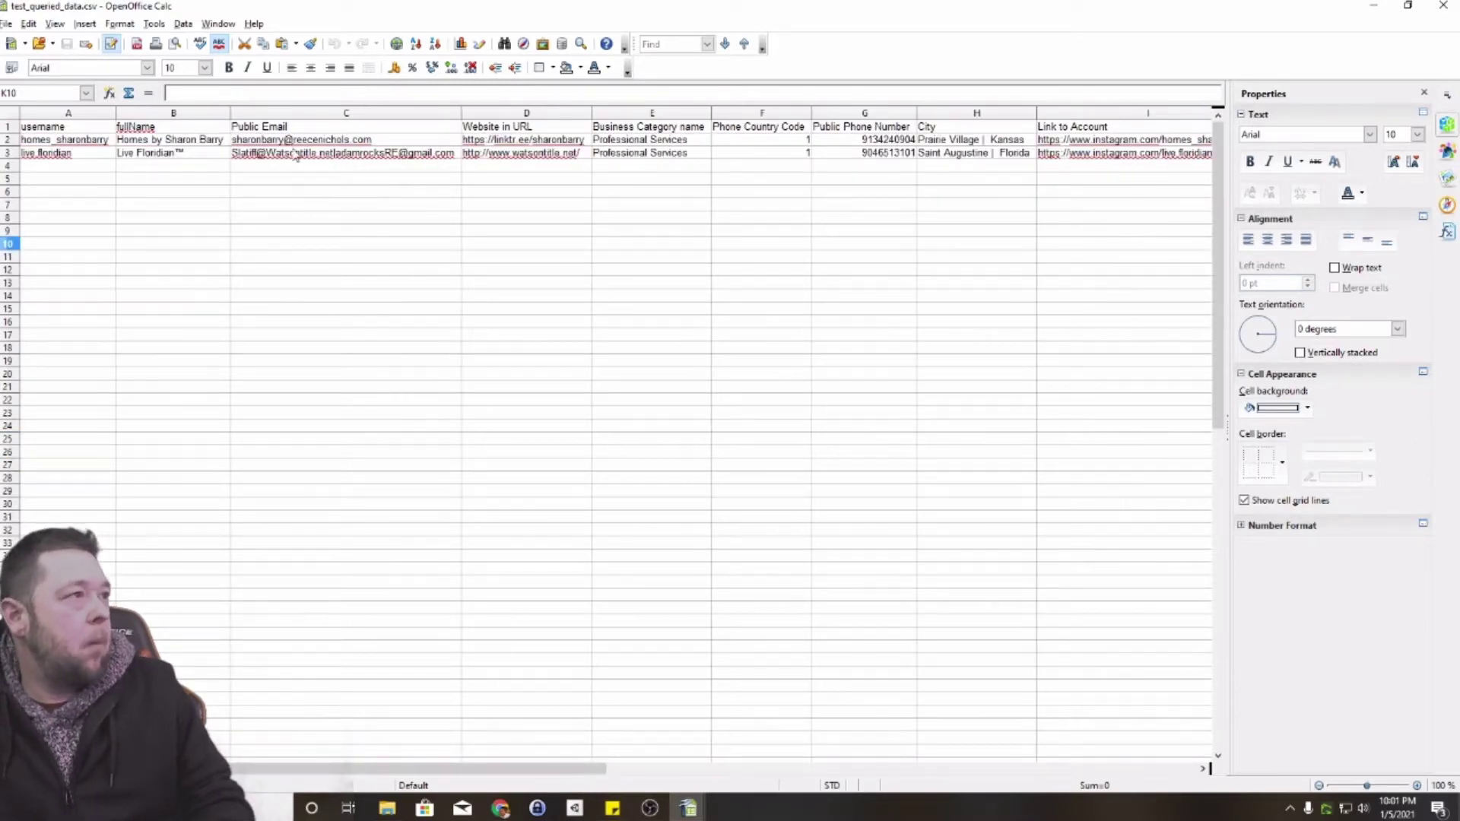
pyautogui.moveTo(301, 145); pyautogui.dragTo(308, 156)
pyautogui.click(688, 415)
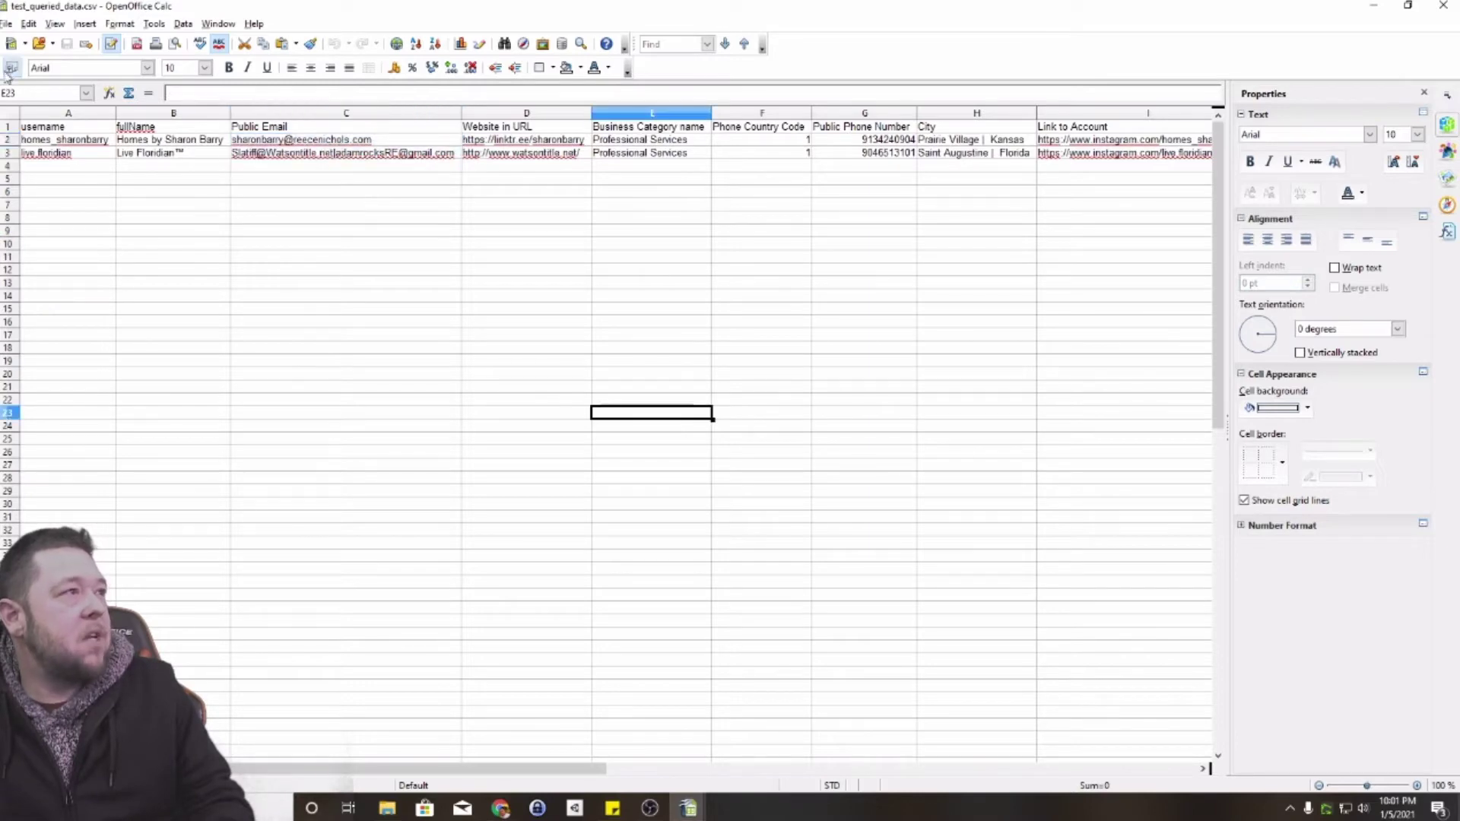
pyautogui.click(1443, 9)
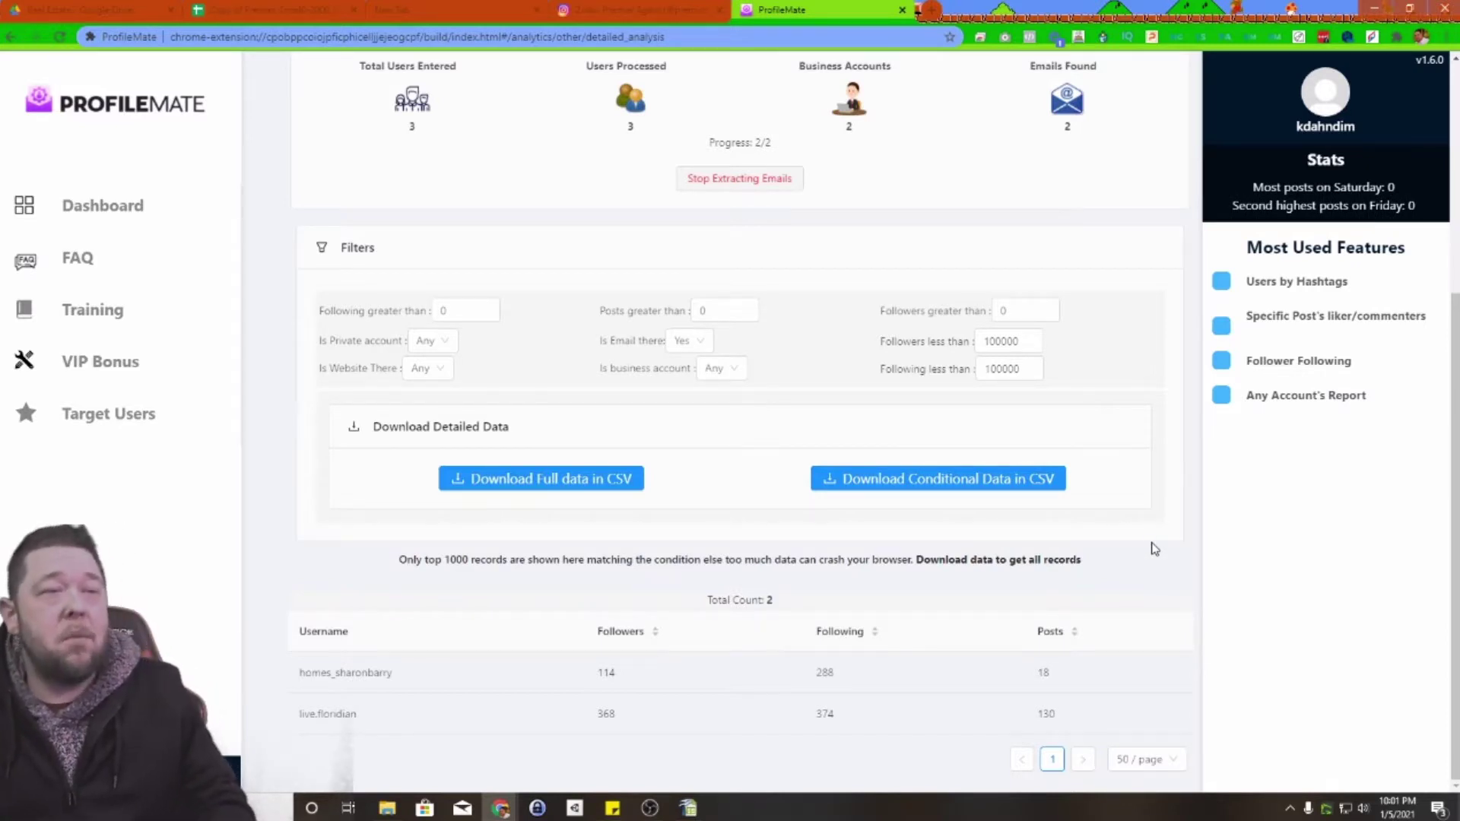
pyautogui.scroll(5, 1173, 209)
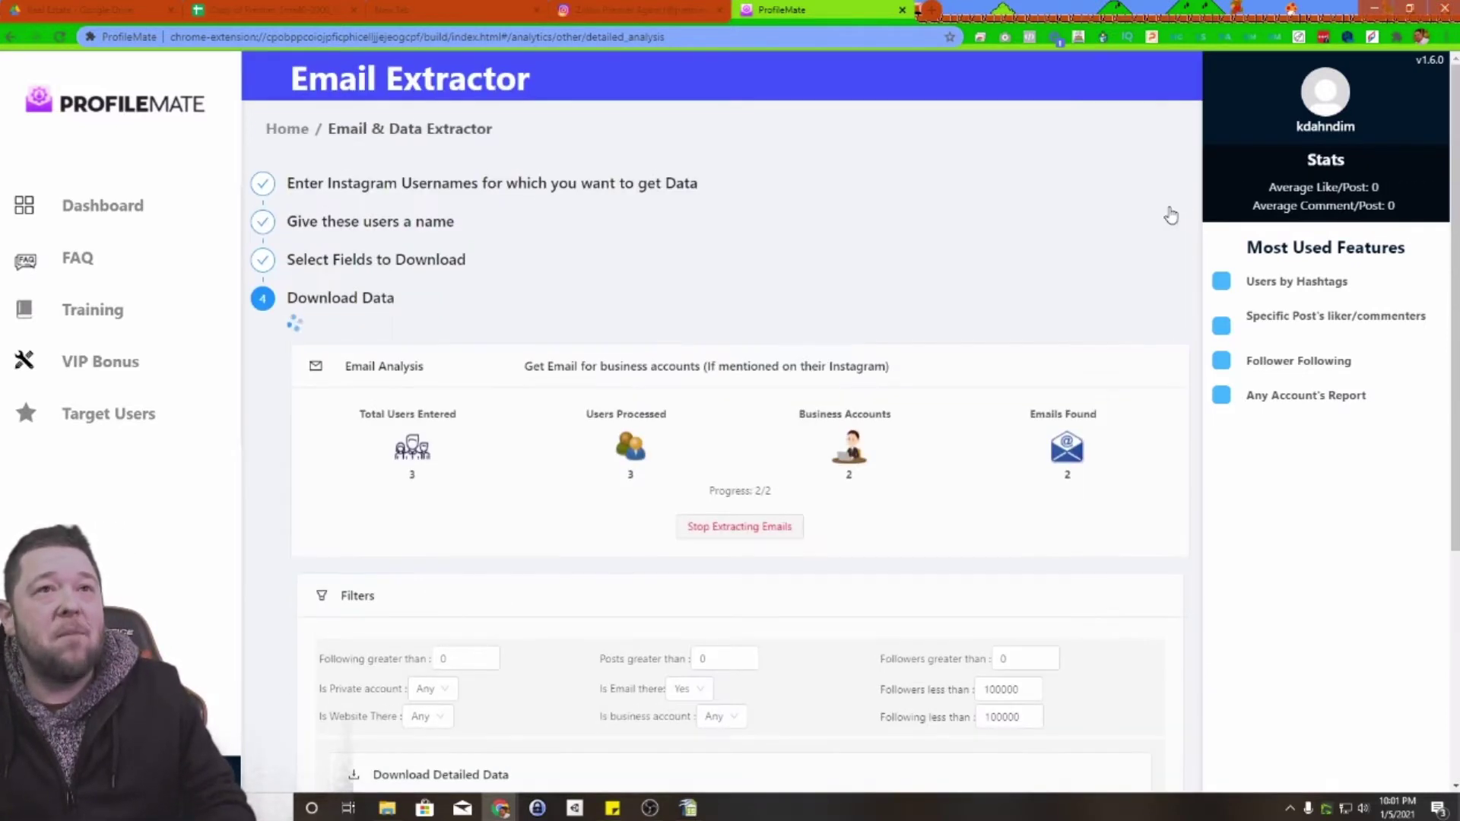